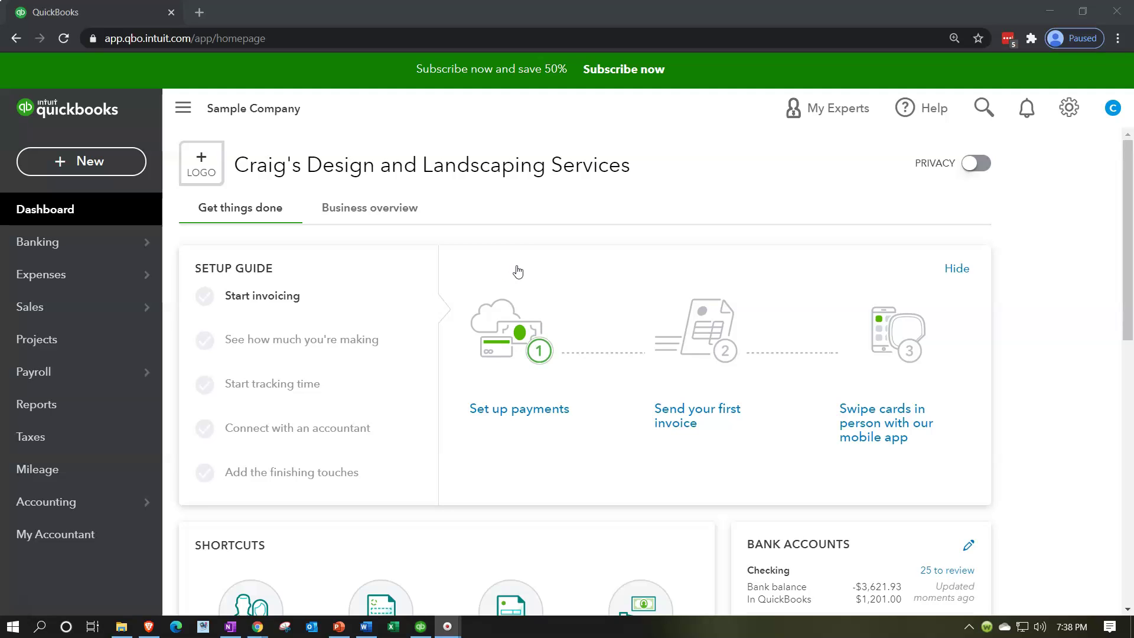
Open the company's Products and Services list from the sales area
click(515, 242)
click(1069, 109)
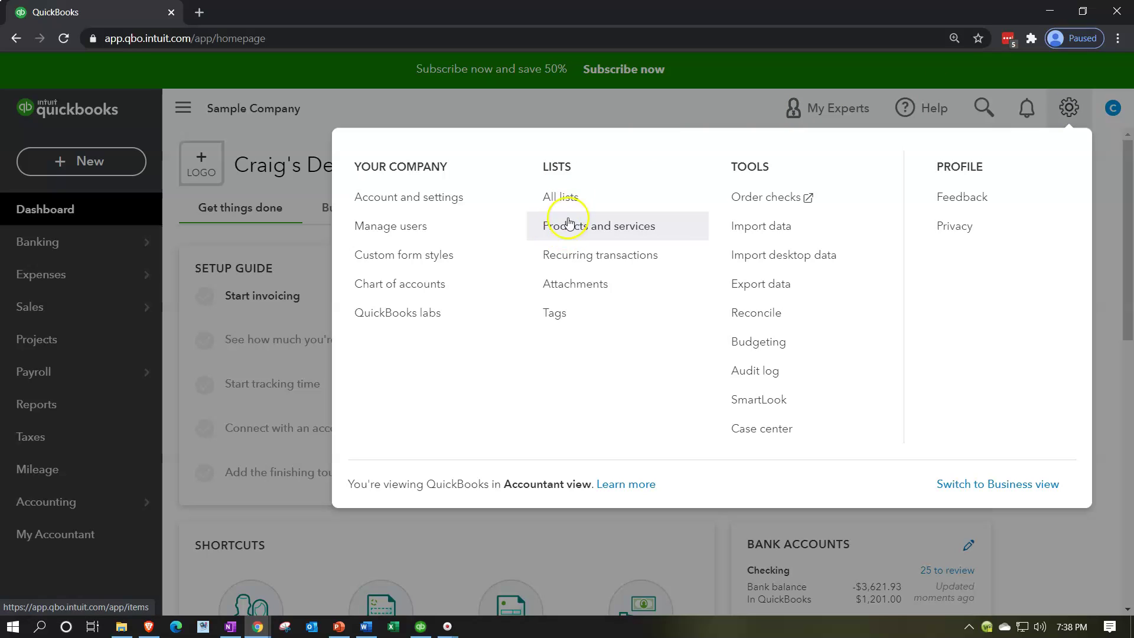
click(587, 114)
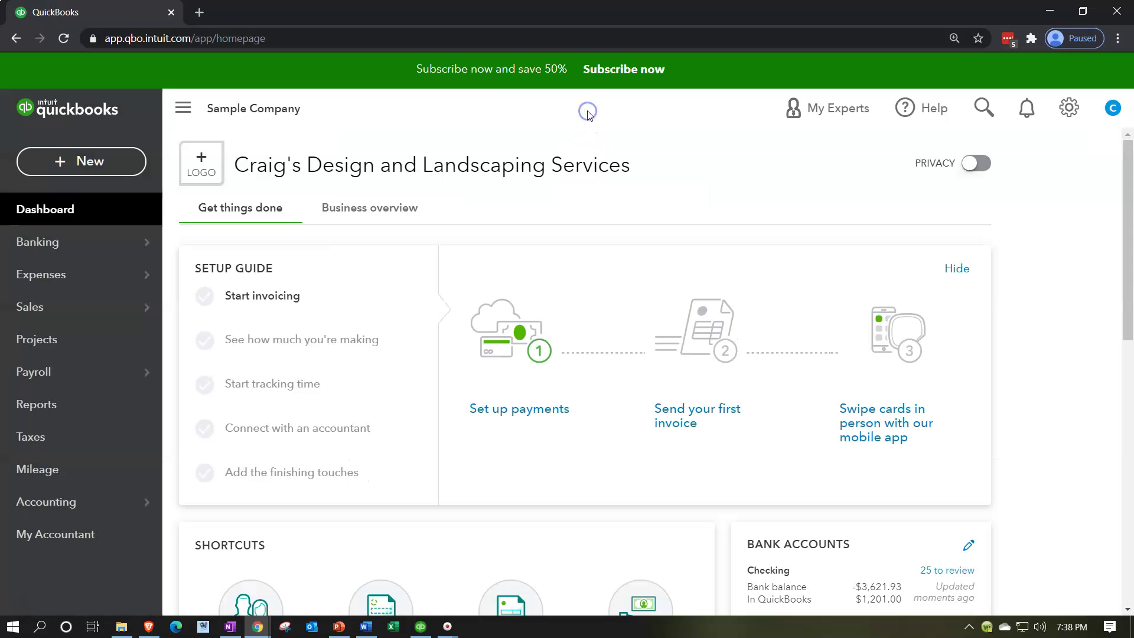
click(577, 115)
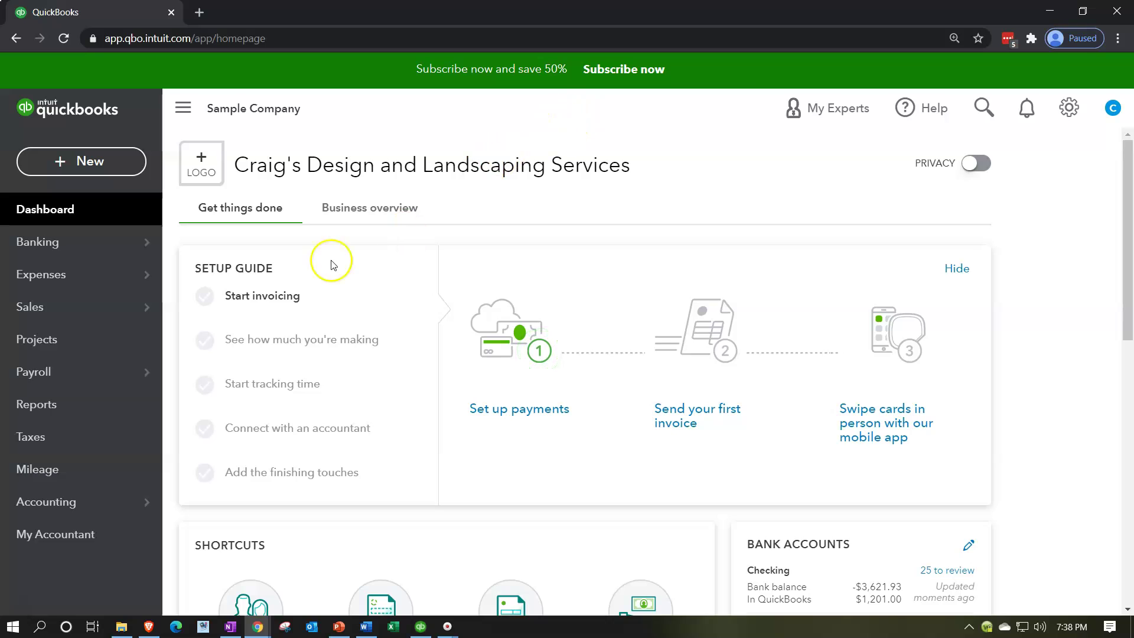
click(72, 308)
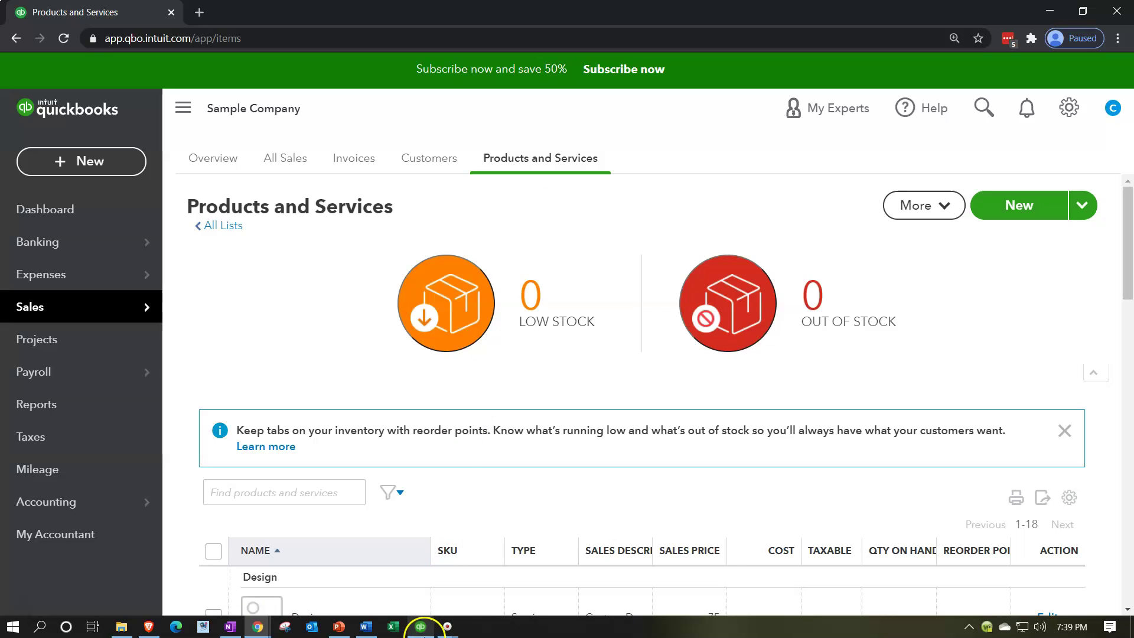
Switch to QuickBooks Desktop, view the Item List for the Rental company, close it and return to QuickBooks Online
click(421, 627)
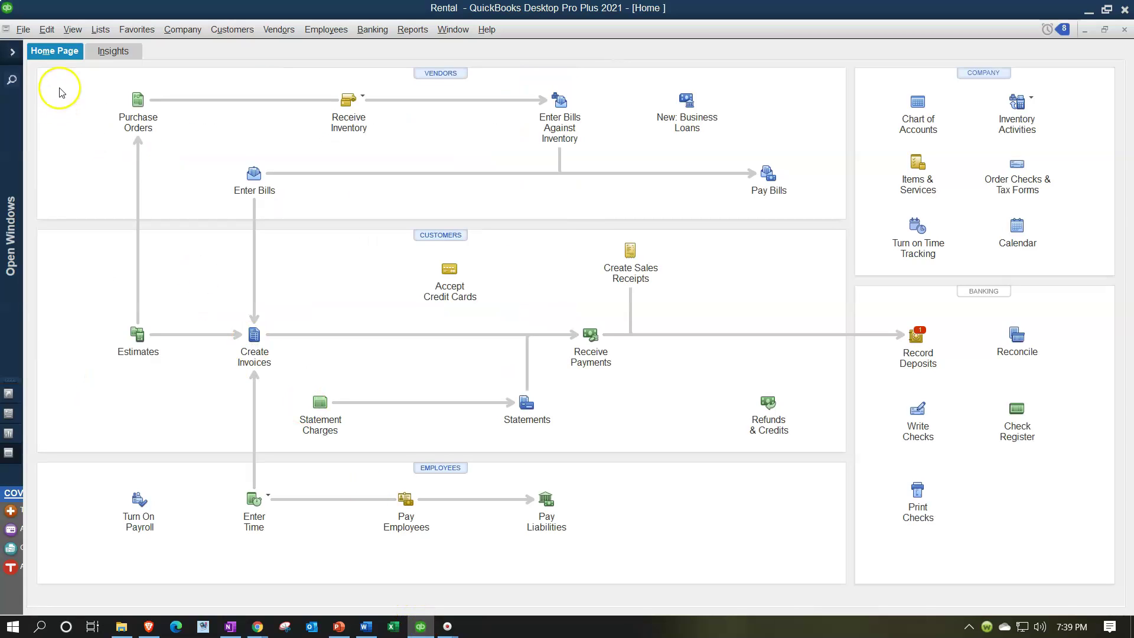
click(93, 34)
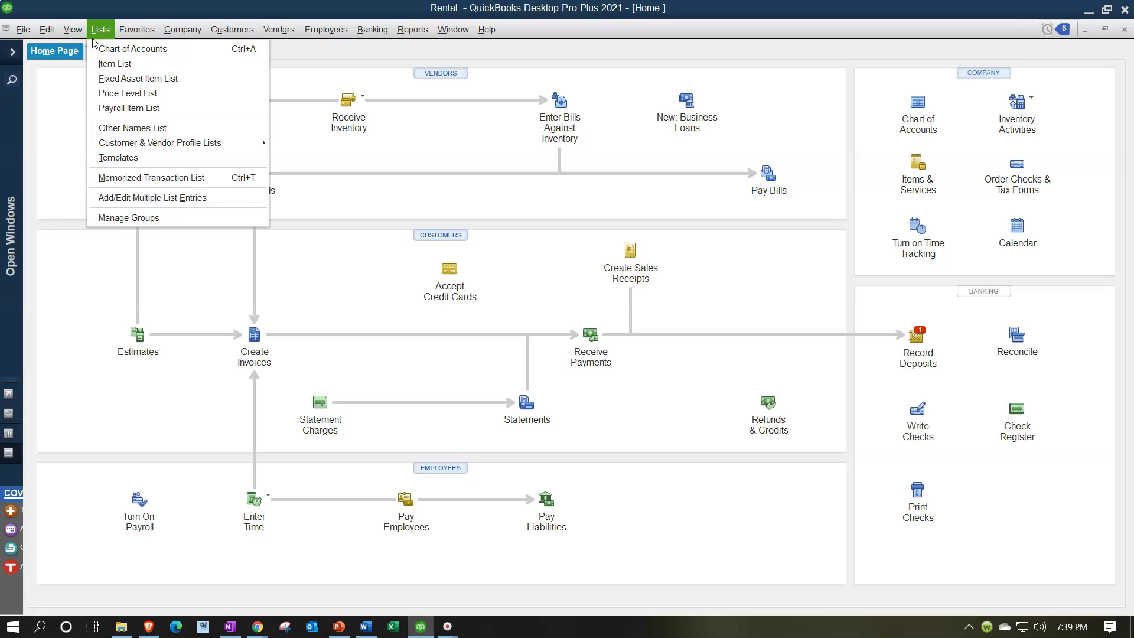
click(123, 62)
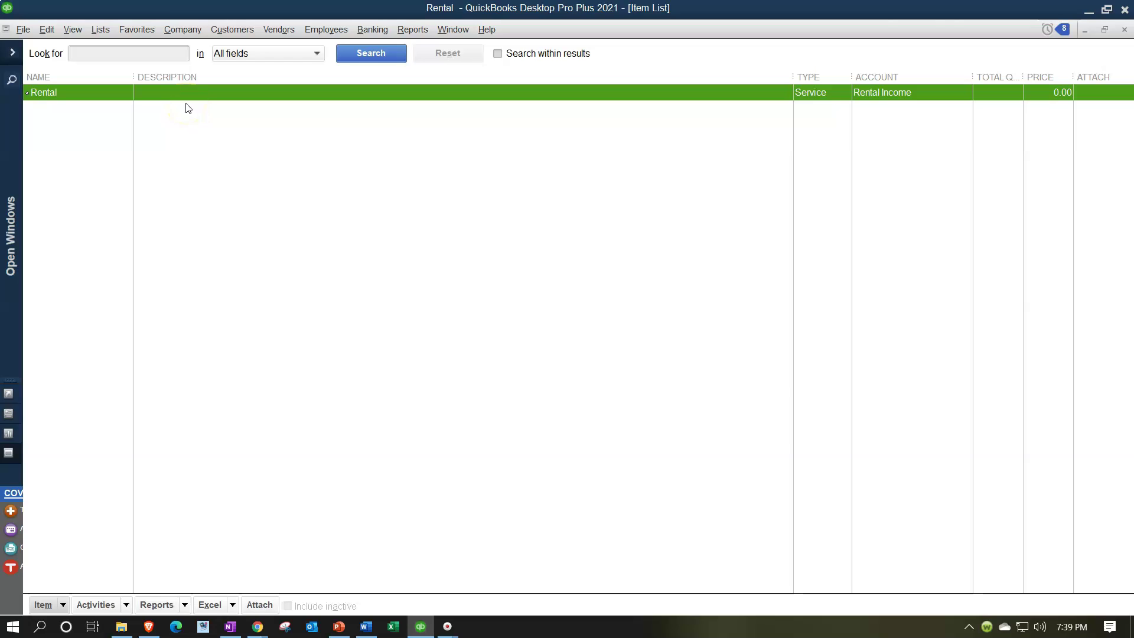
click(1125, 28)
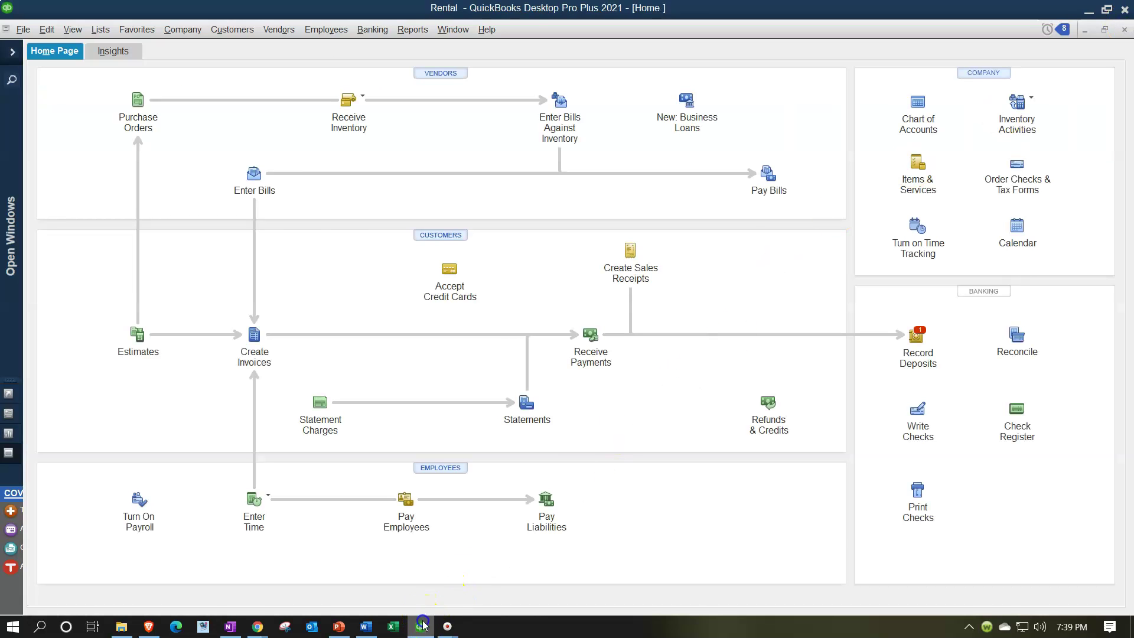
click(422, 624)
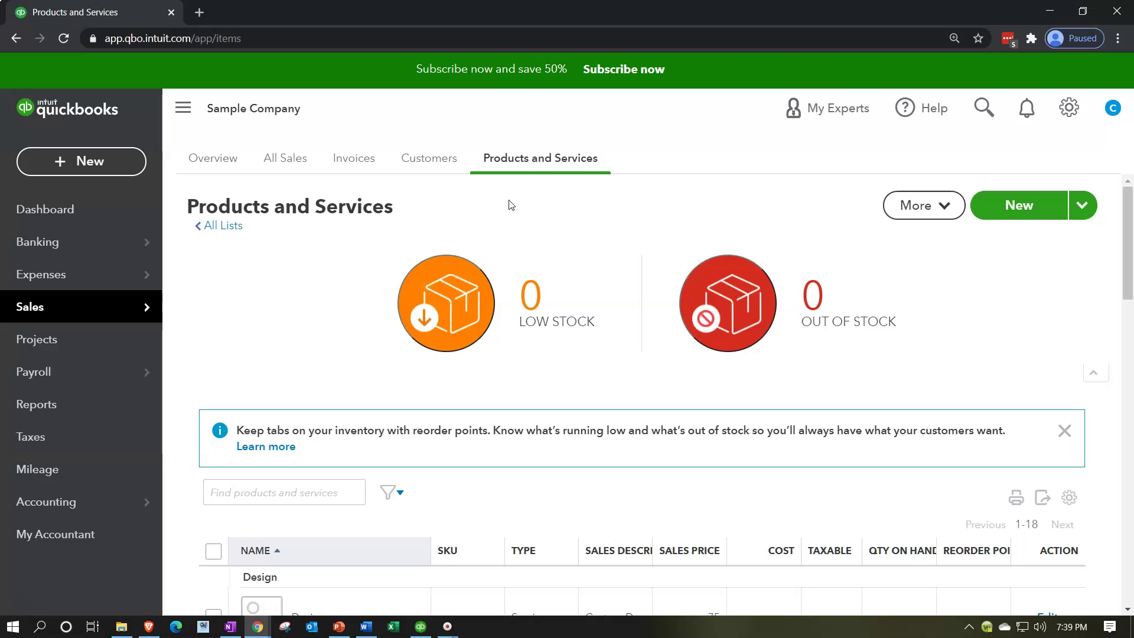
Review the customer forms available for new transactions, particularly Invoice and Sales receipt, without creating one
scroll(511, 205, down, 3)
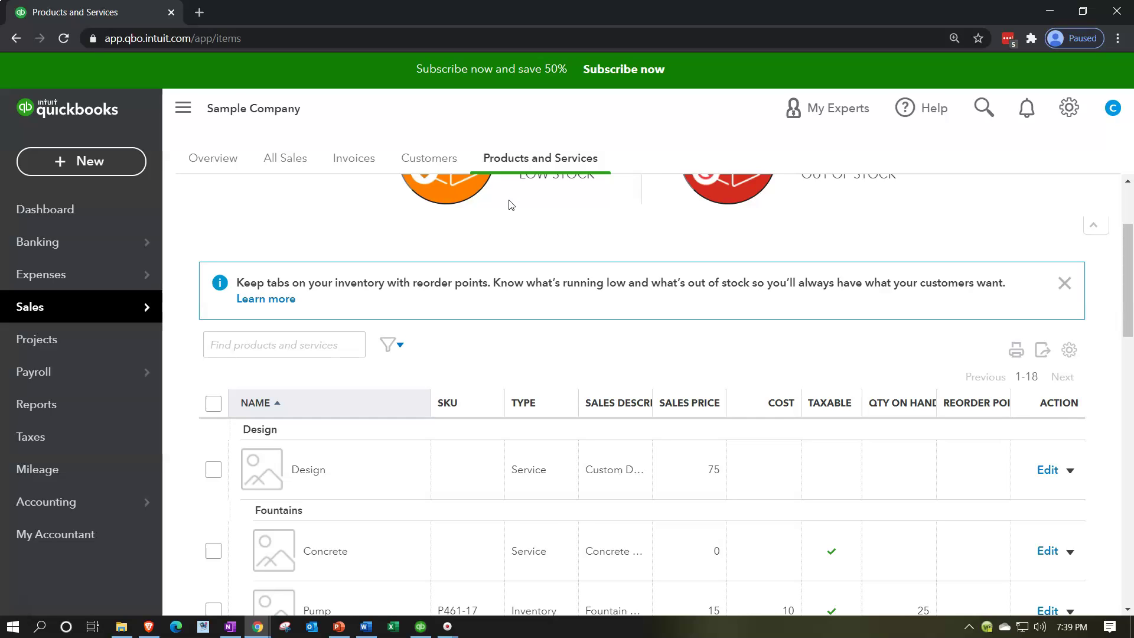
click(142, 162)
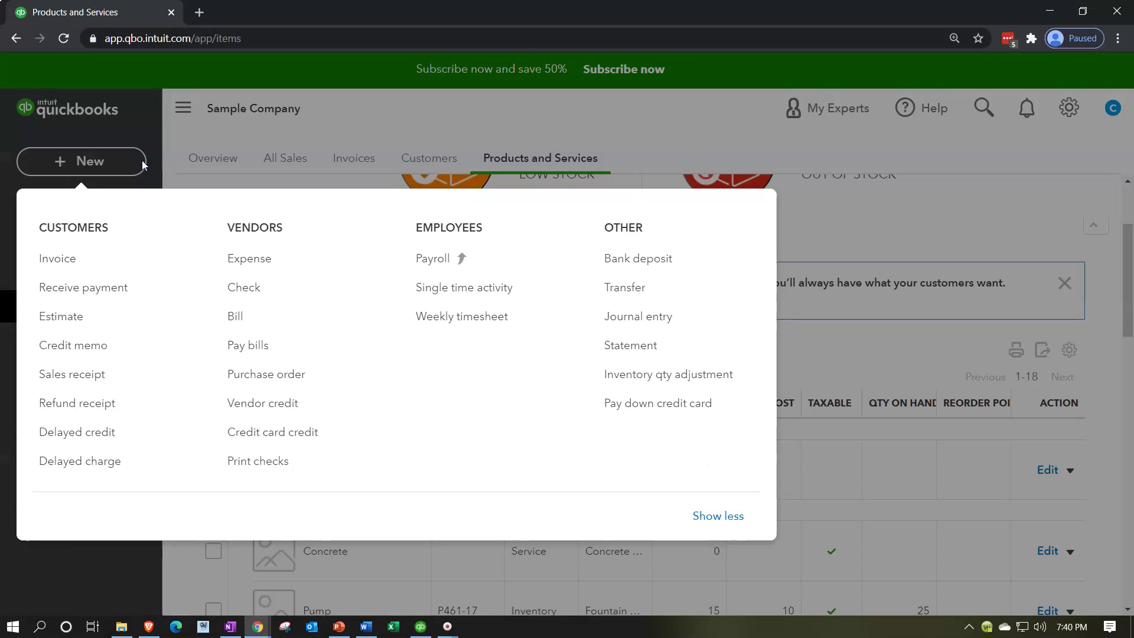
click(109, 258)
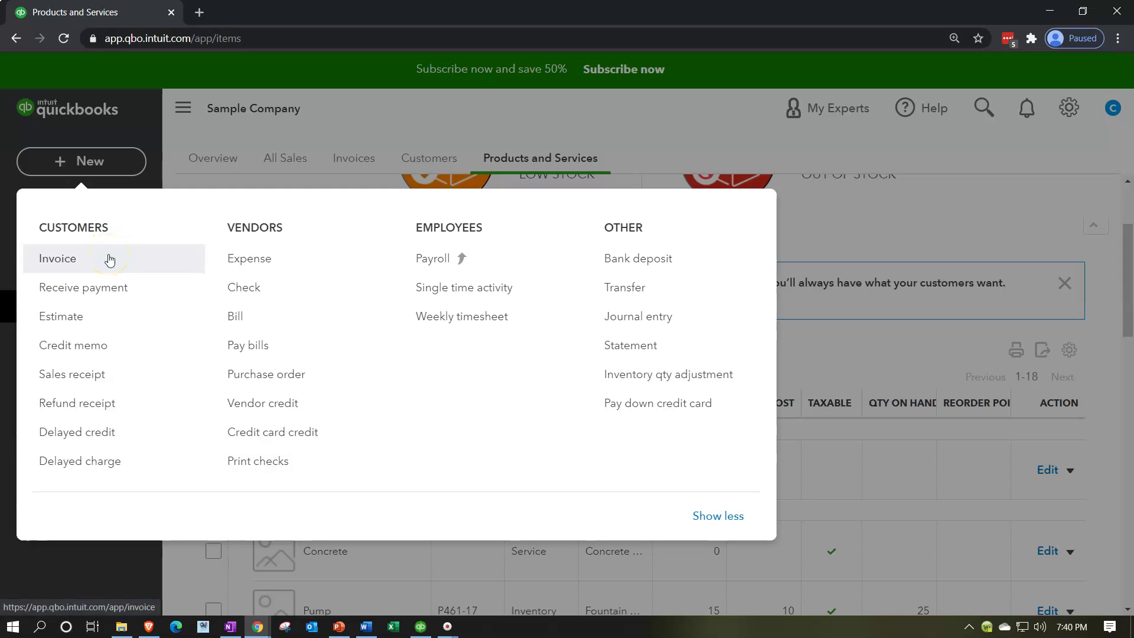
click(111, 378)
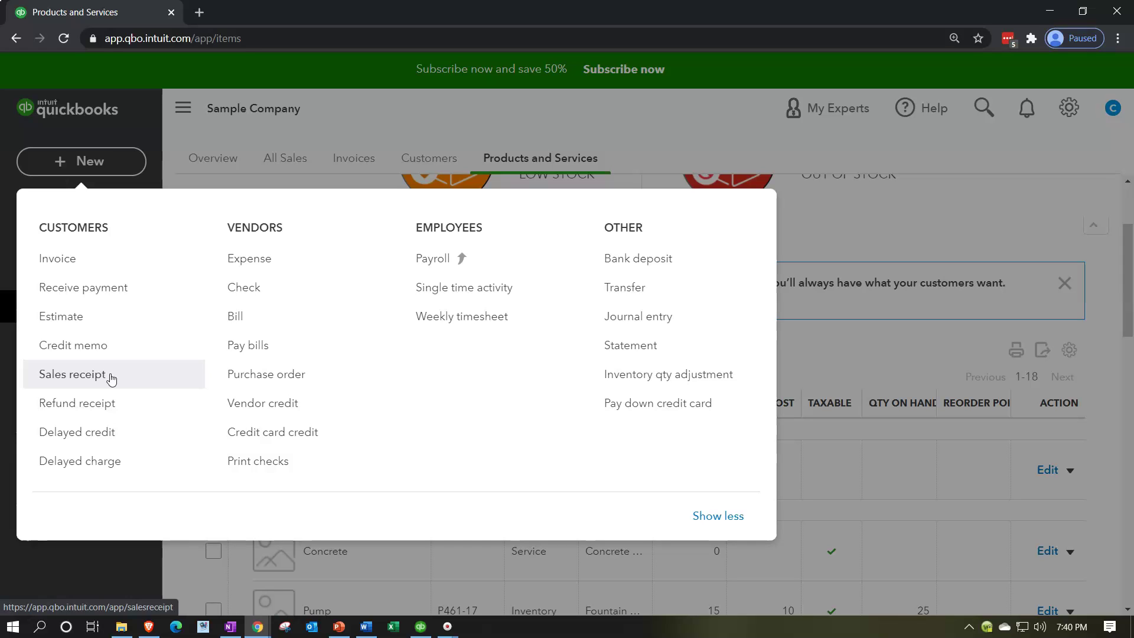
click(73, 270)
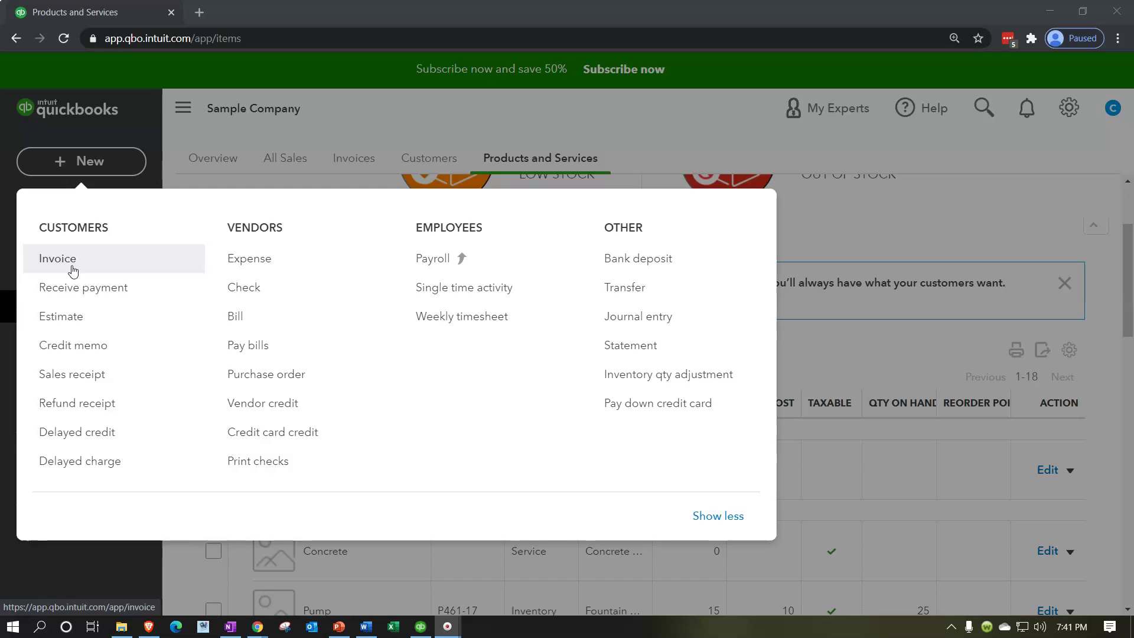
click(883, 236)
Open the Lighting service's details, review its category choices, income account and sales tax category, and close it without saving
scroll(860, 321, up, 3)
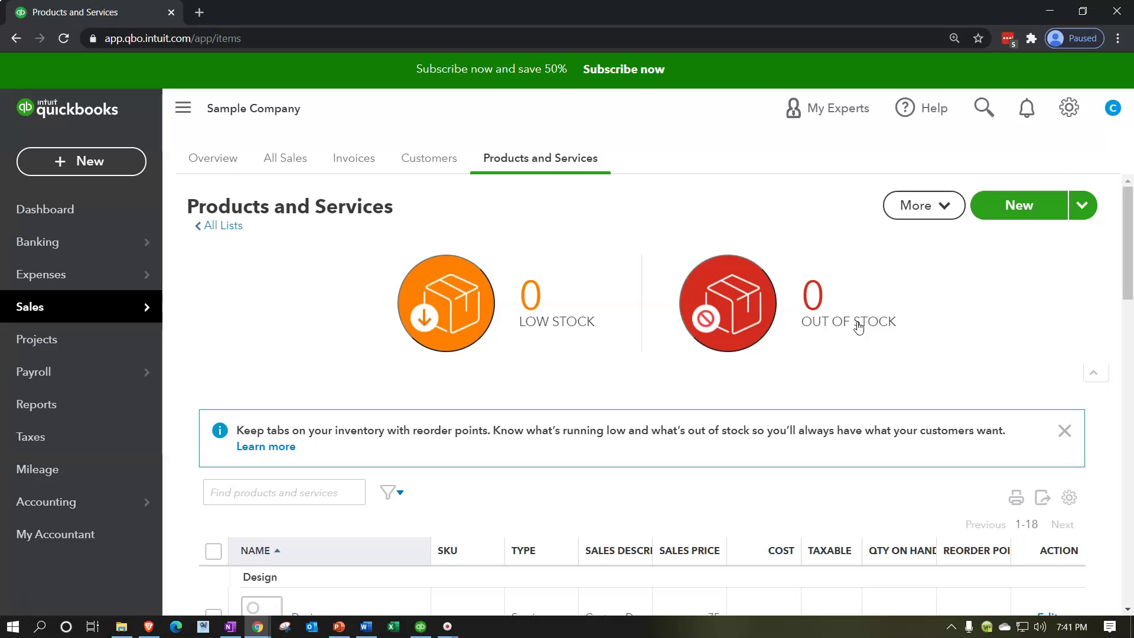
scroll(858, 327, down, 1)
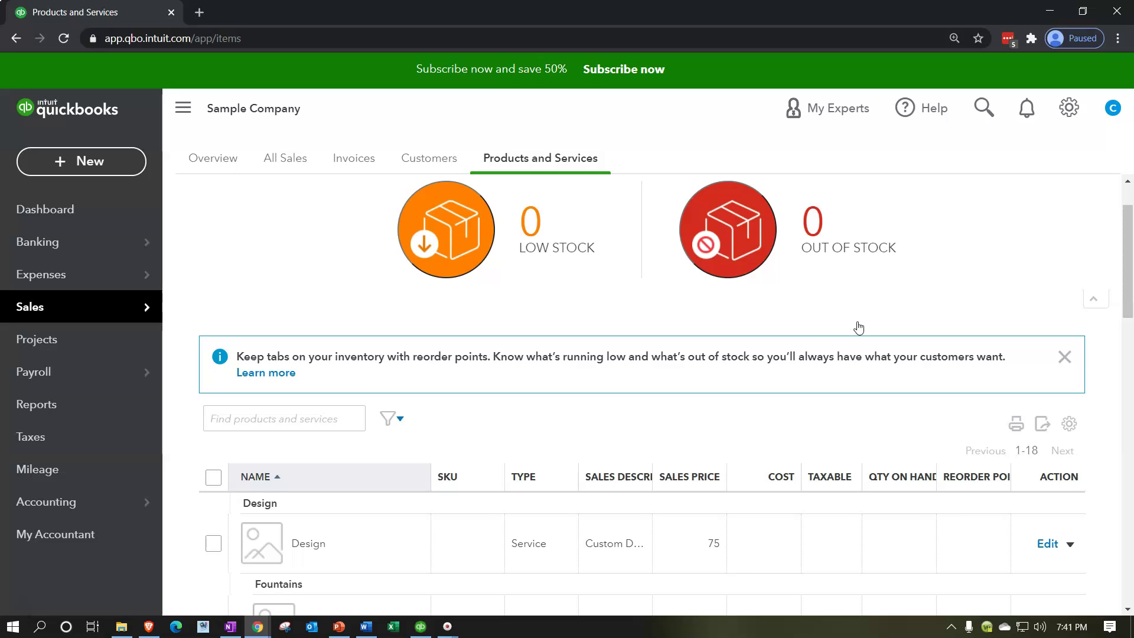
scroll(557, 381, down, 4)
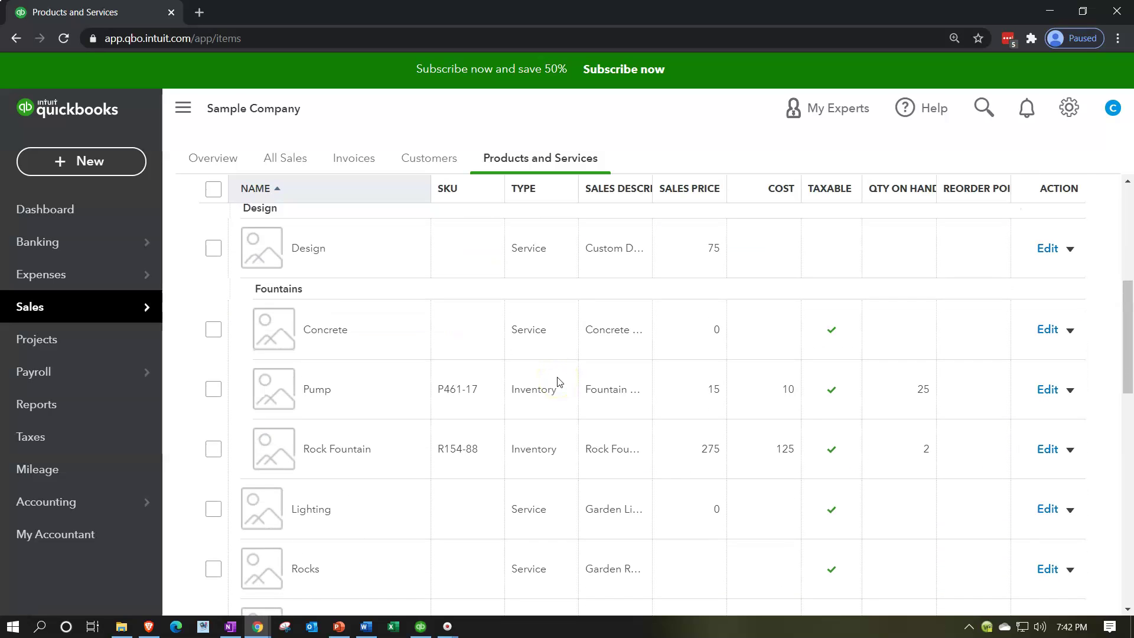
scroll(557, 381, down, 3)
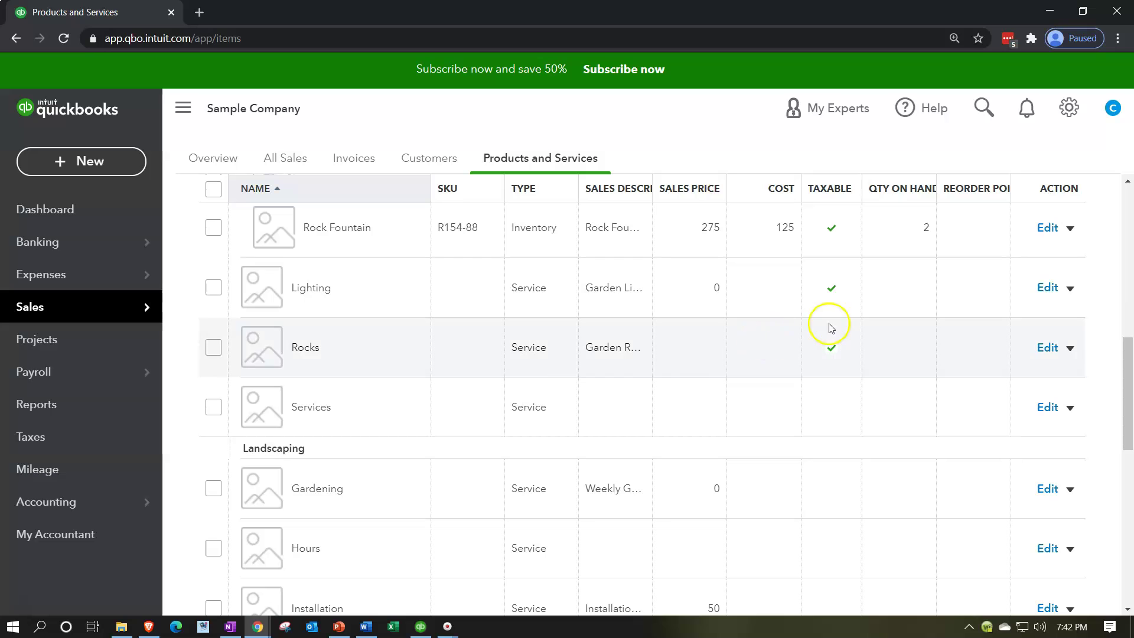
click(1047, 288)
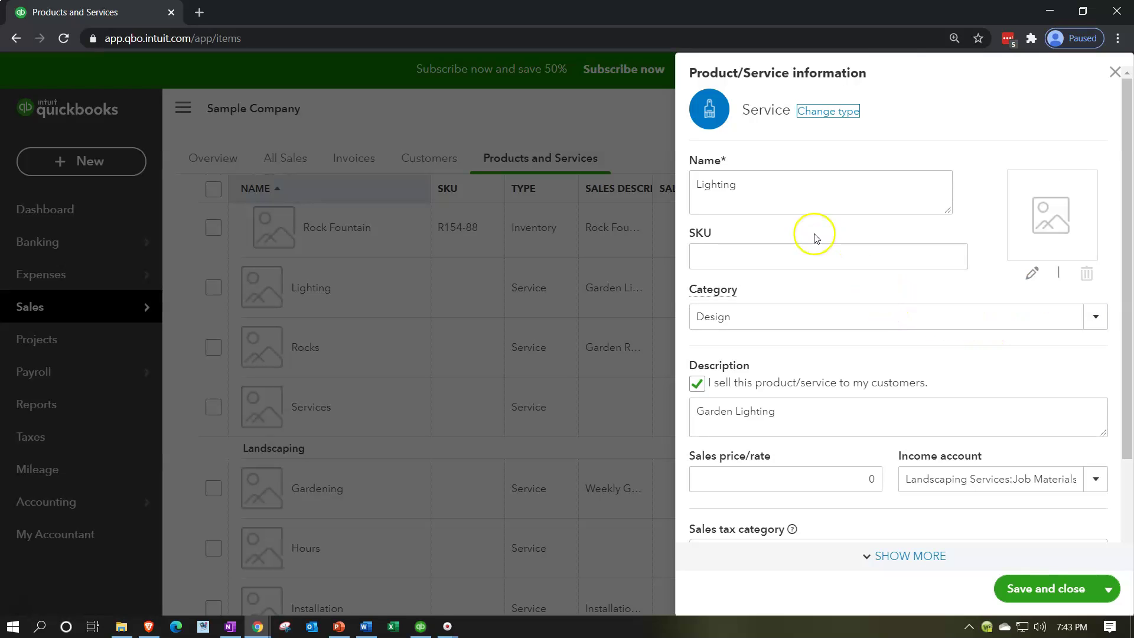
scroll(795, 266, down, 2)
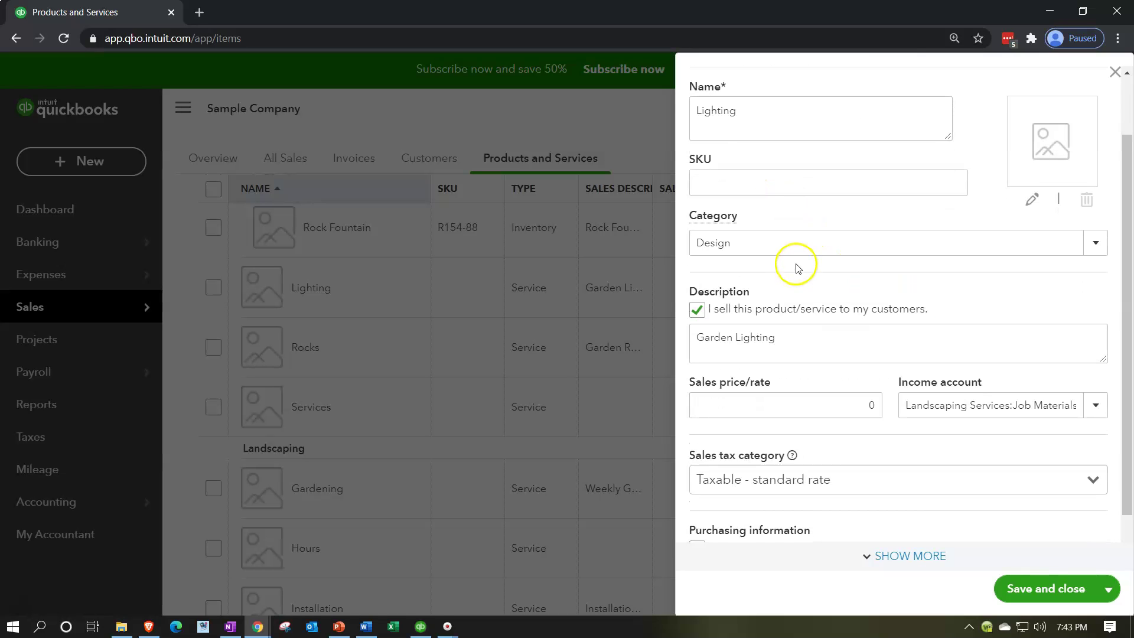
click(1098, 248)
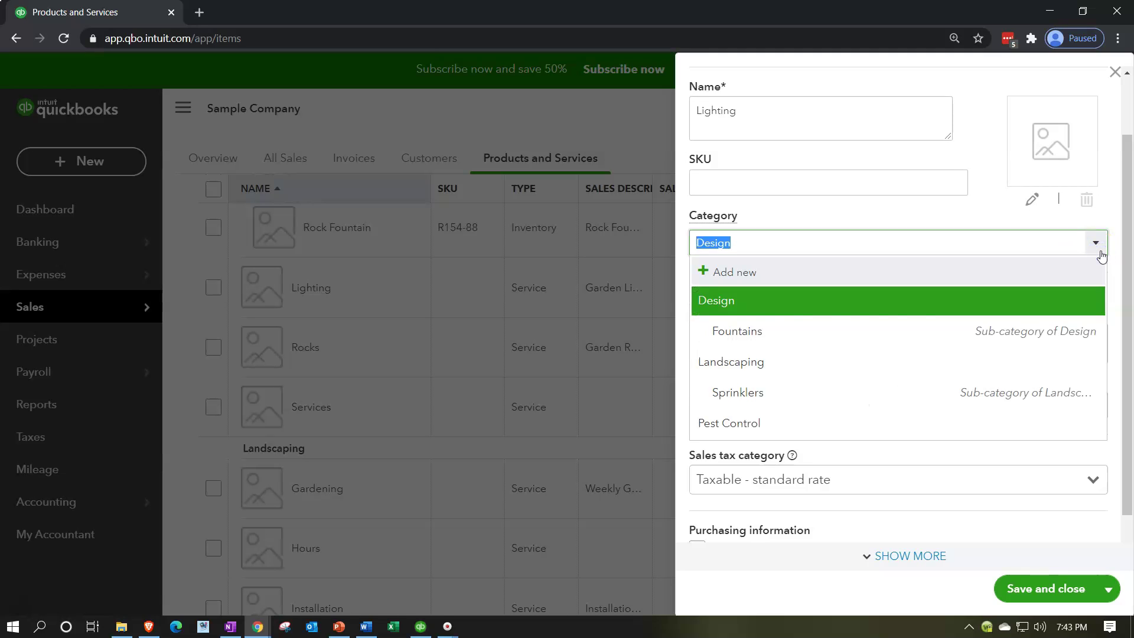
click(1097, 248)
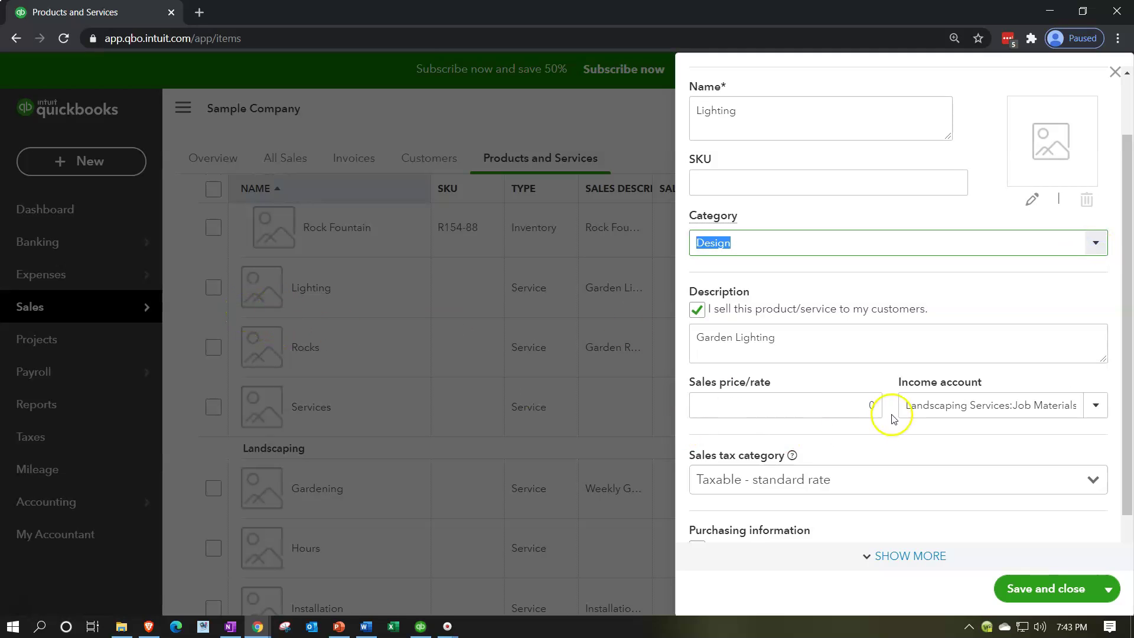
scroll(880, 384, down, 1)
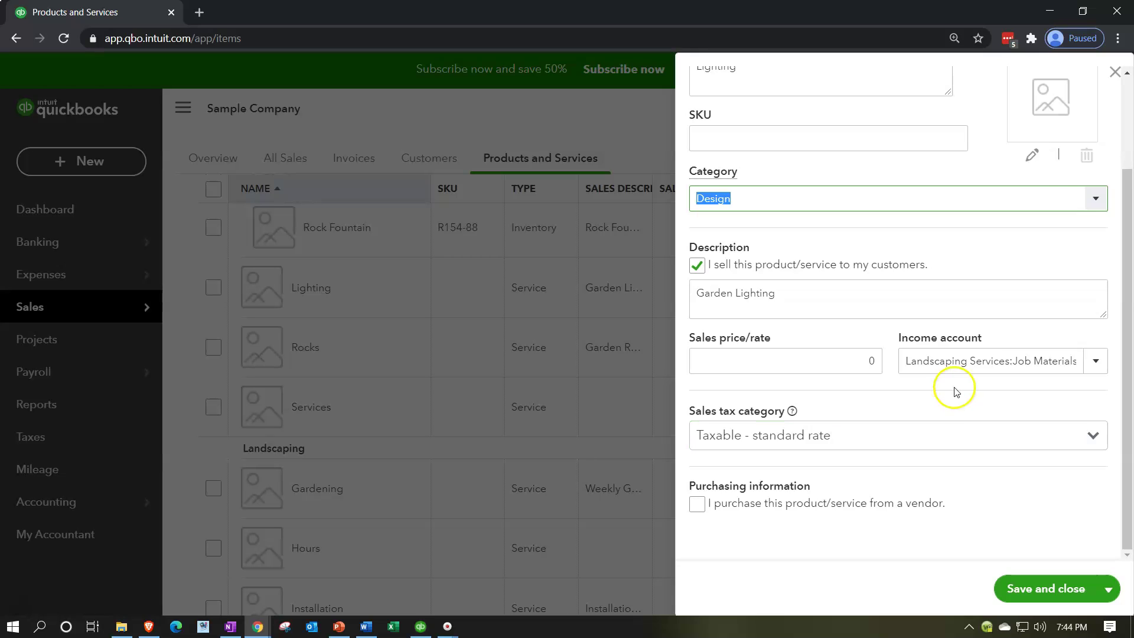
click(1115, 73)
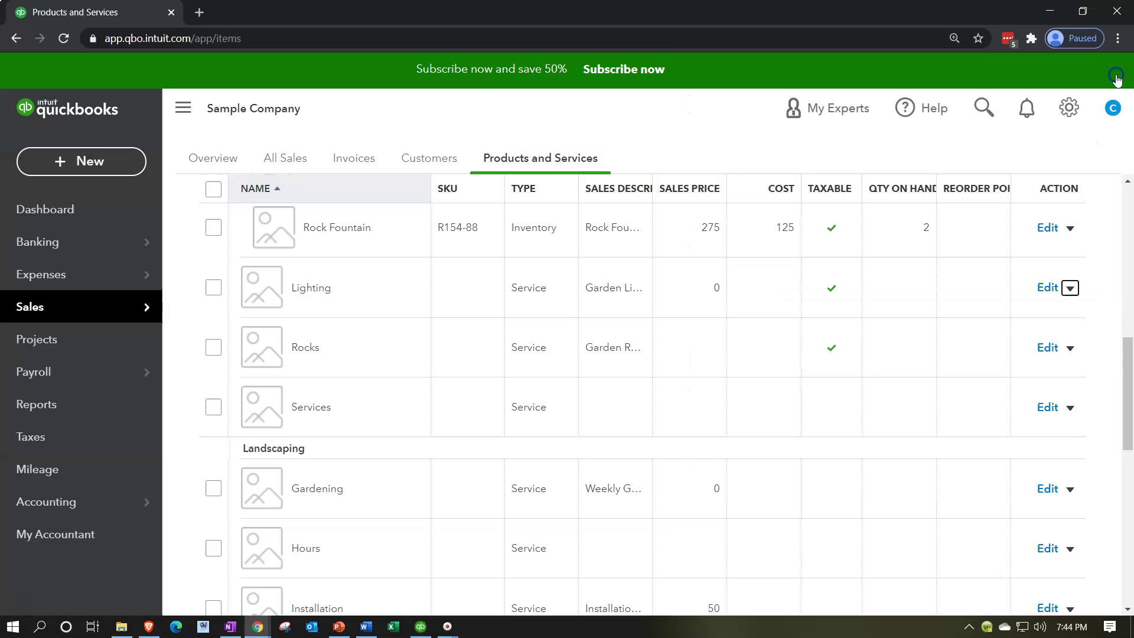
click(890, 493)
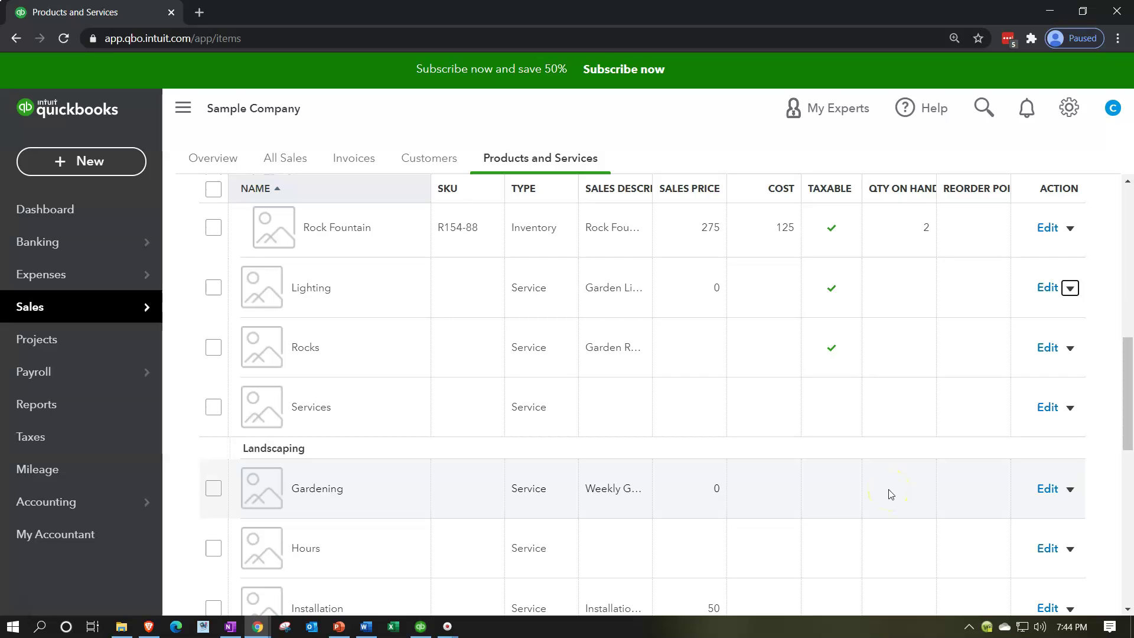
click(465, 202)
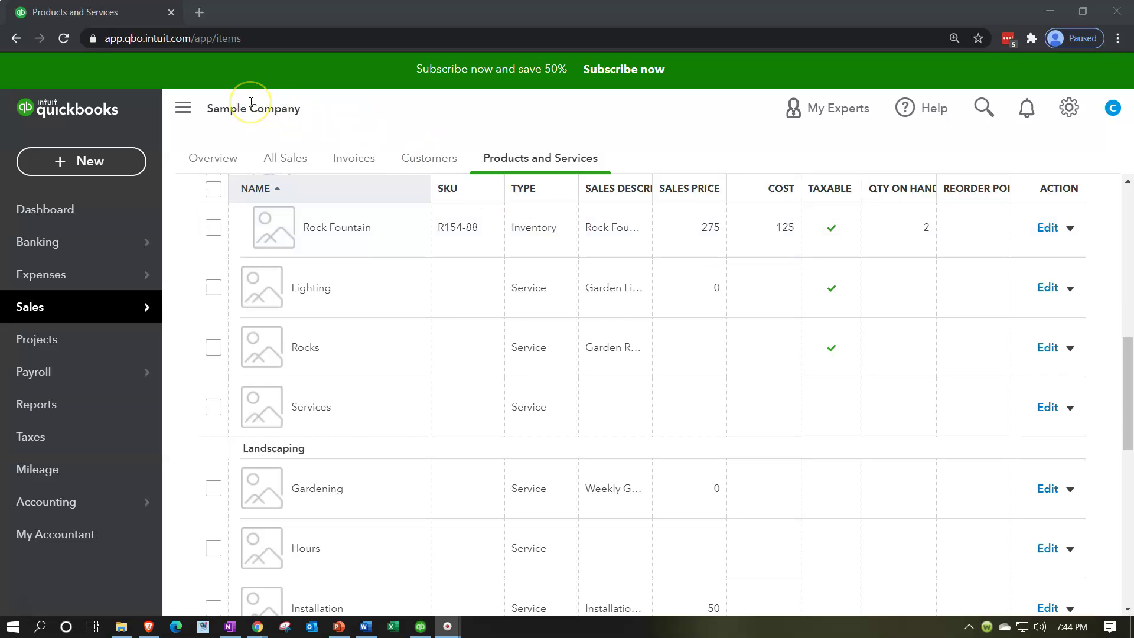
Duplicate the Products and Services browser tab and open a new blank invoice in the copy
right_click(126, 14)
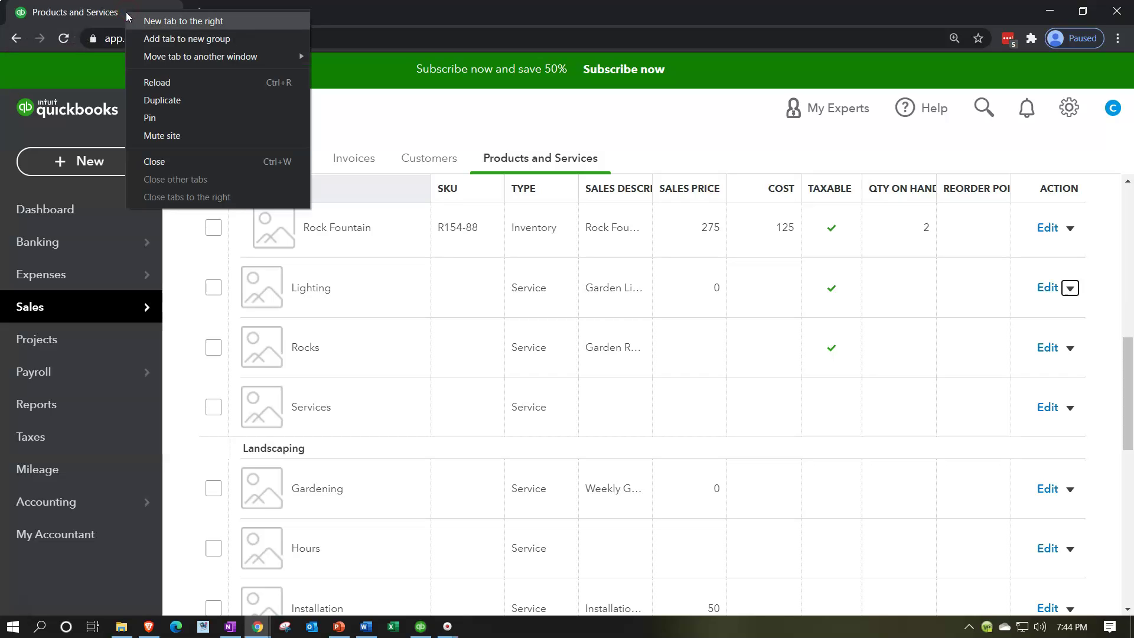
click(163, 103)
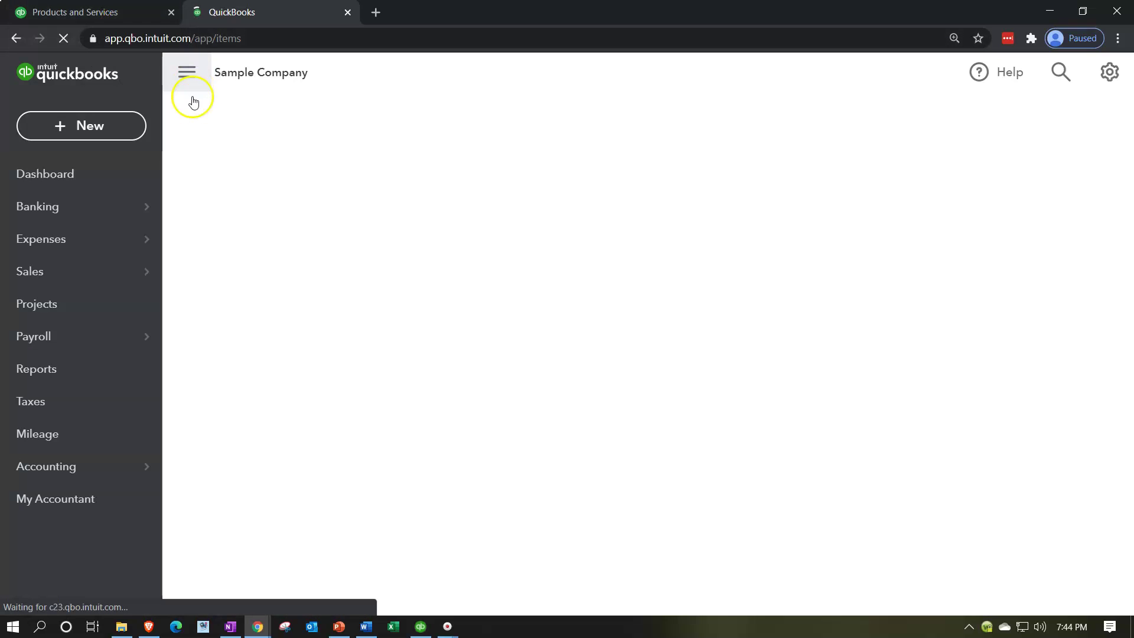
click(128, 126)
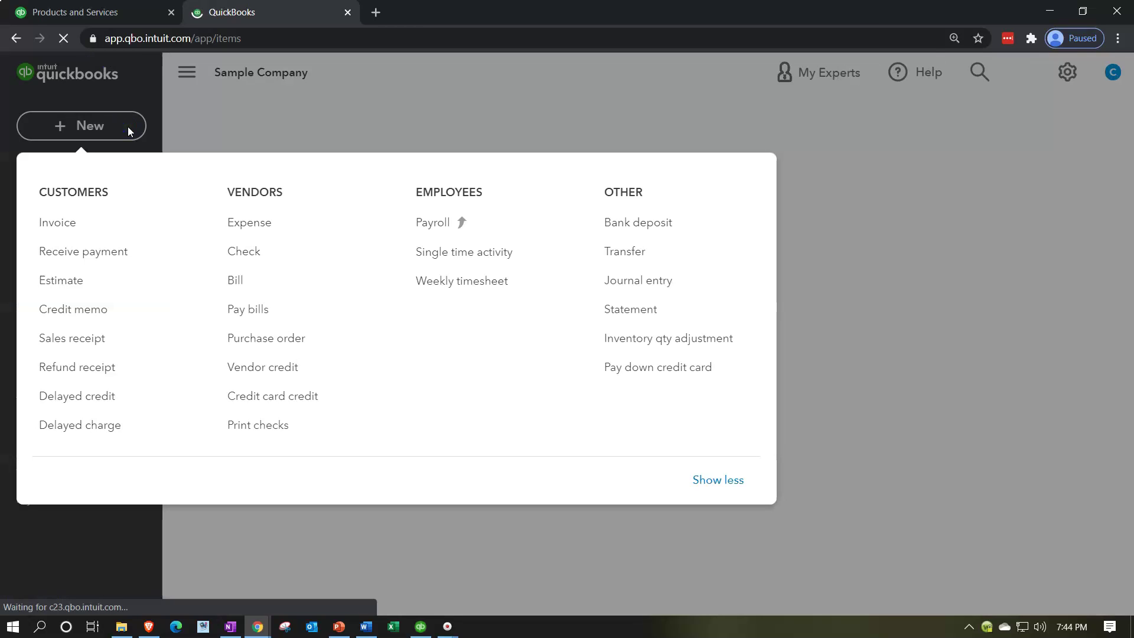
click(84, 222)
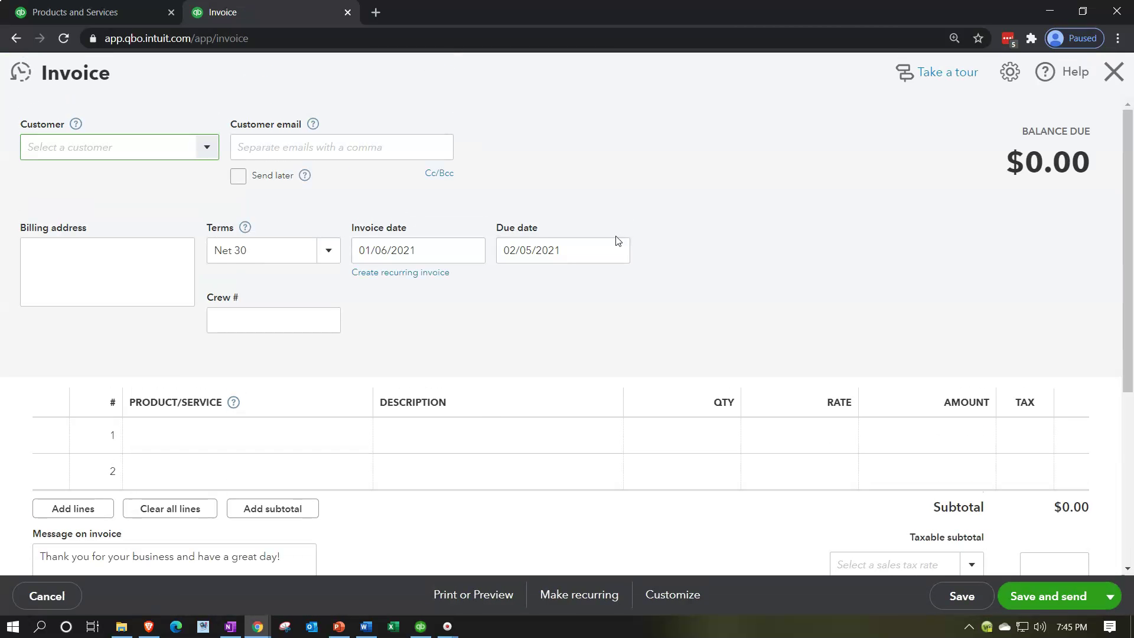
Add the Rock Fountain product to the invoice's first line, checking it against the Products and Services list
click(339, 437)
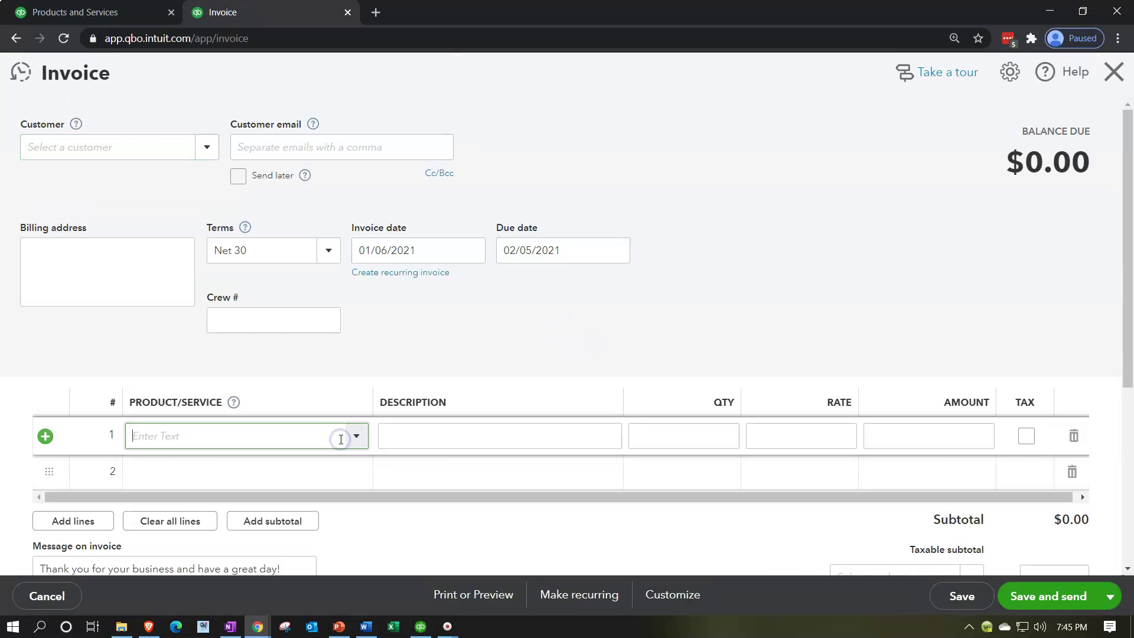
scroll(255, 460, down, 3)
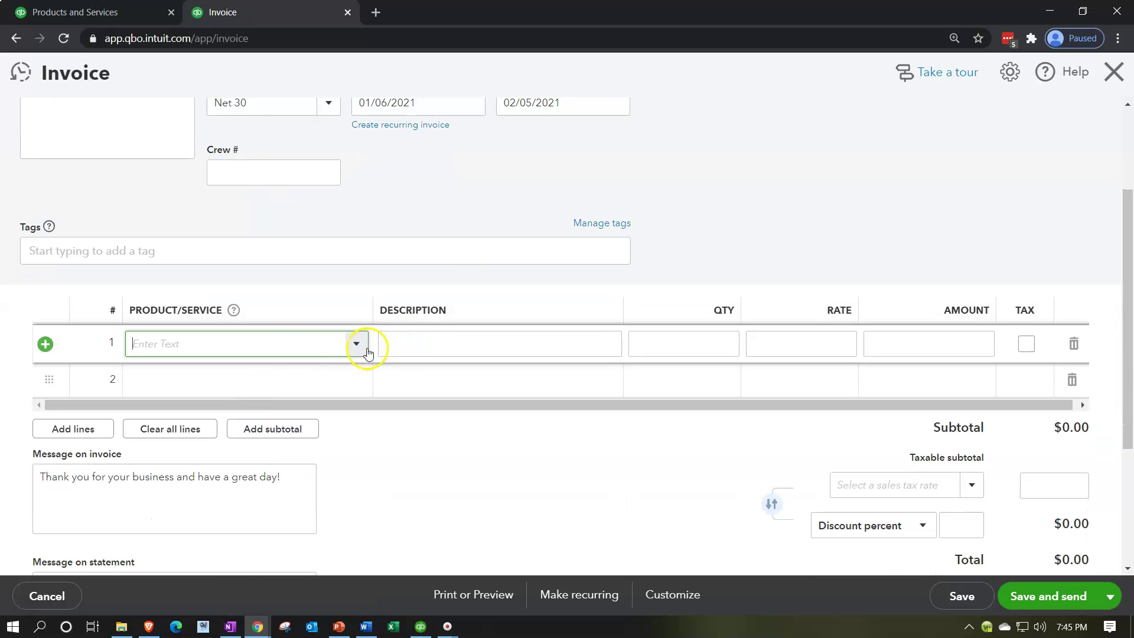
click(363, 350)
click(121, 13)
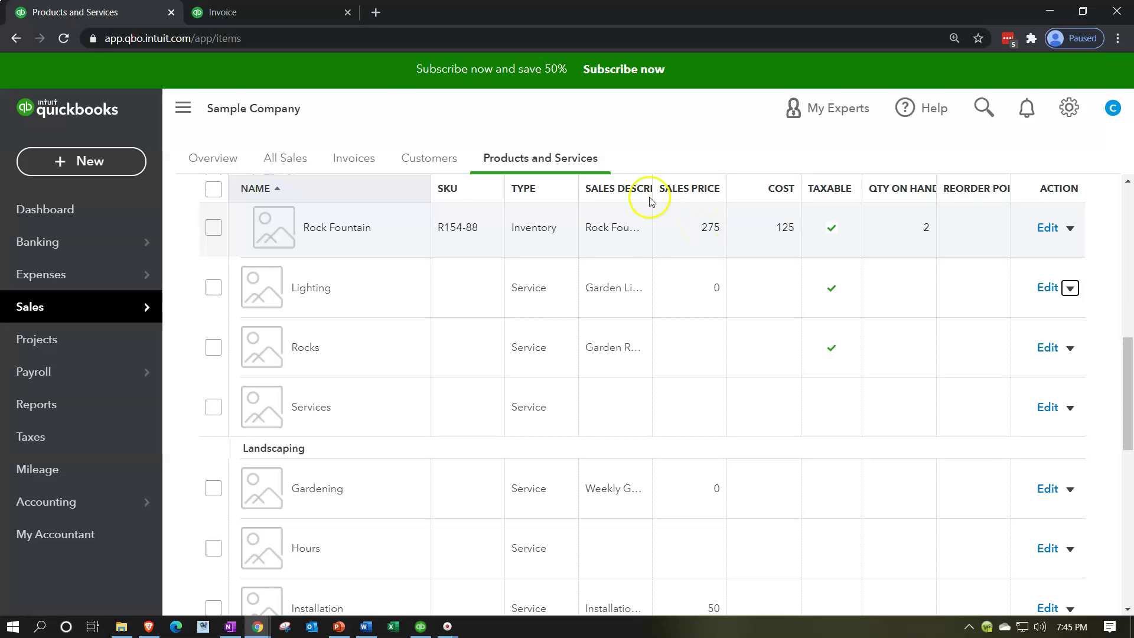
click(267, 13)
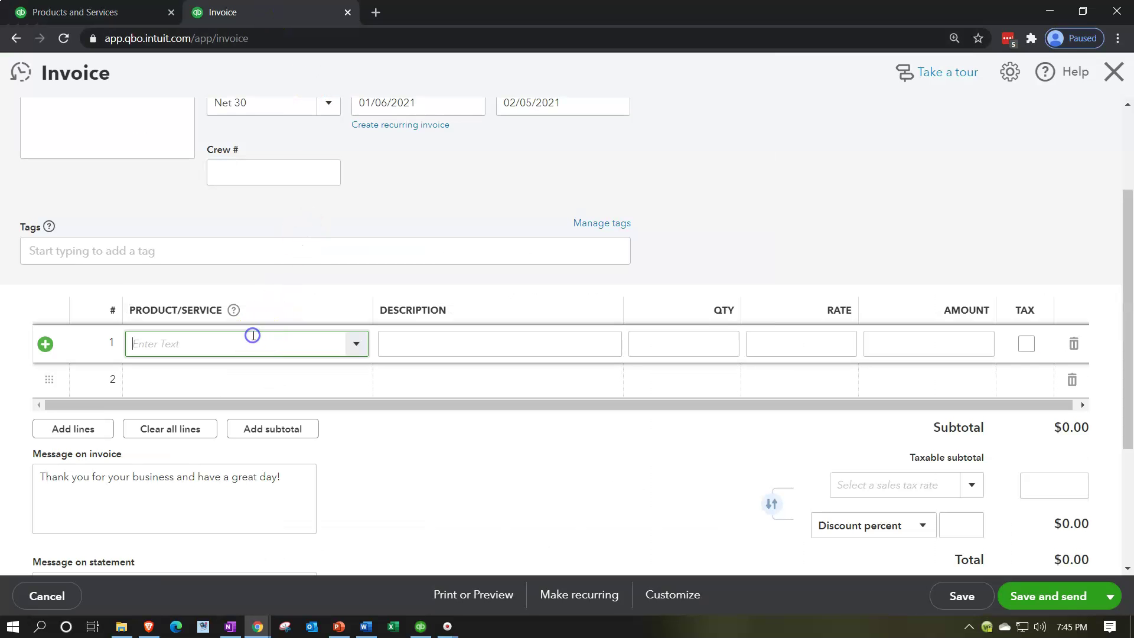
text(rock)
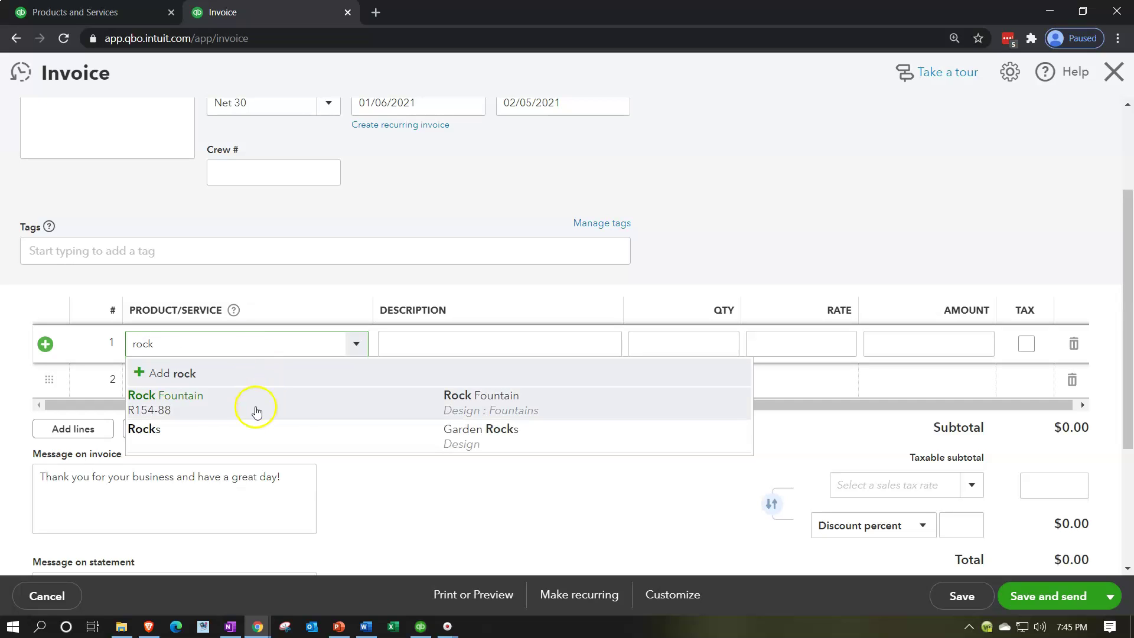
click(256, 412)
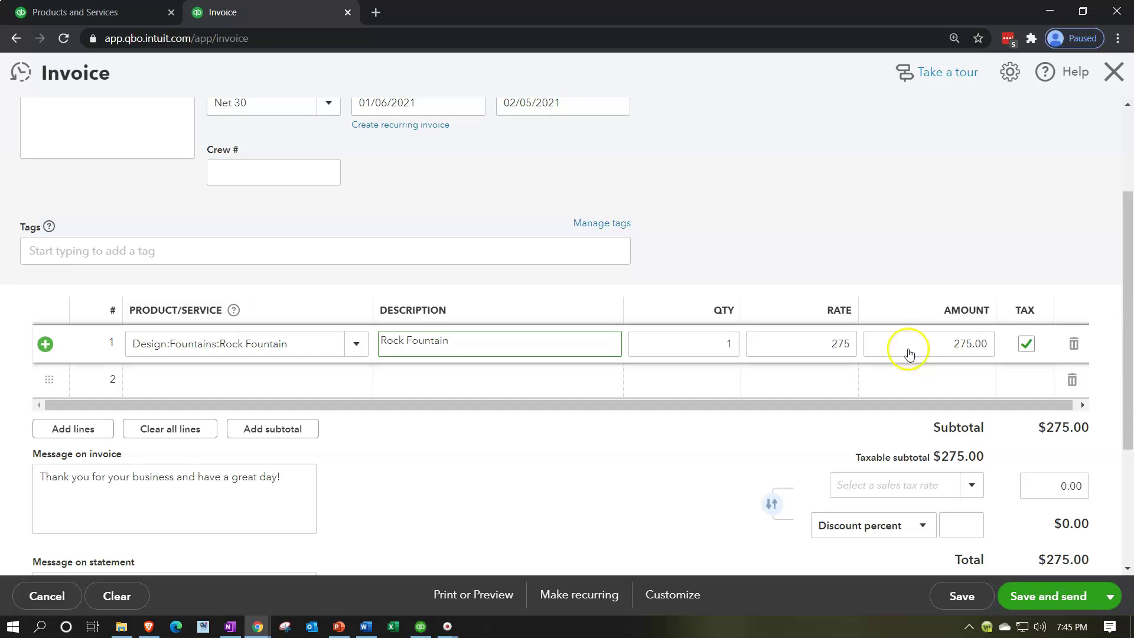
Compare the Rock Fountain invoice line with its entry in the Products and Services list, and close the invoice without saving
click(125, 22)
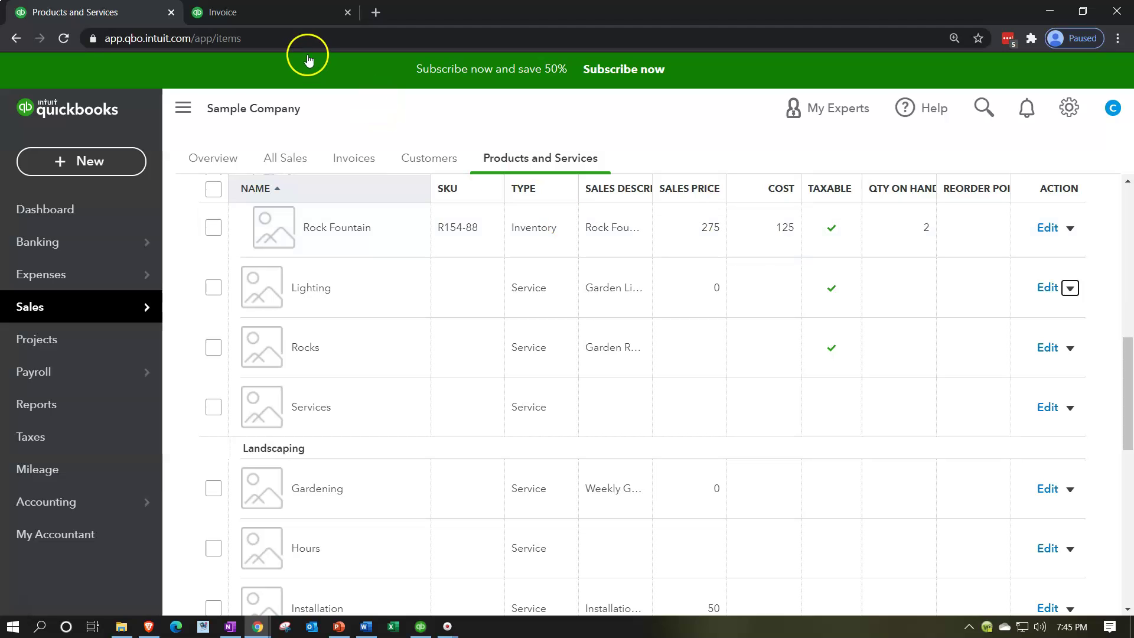
click(284, 12)
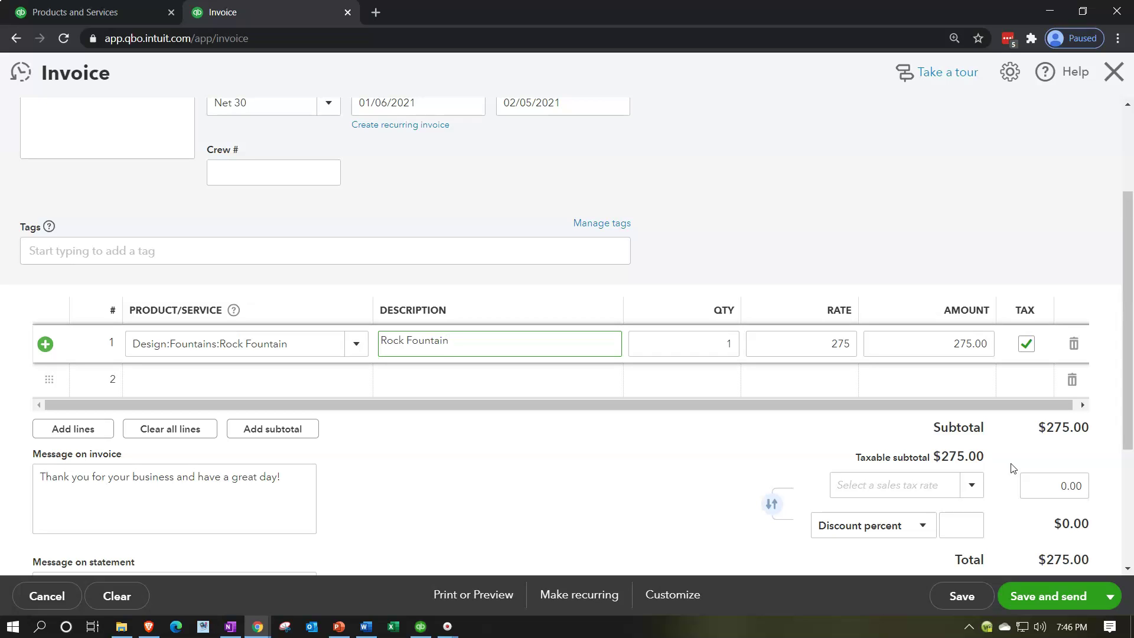
click(994, 469)
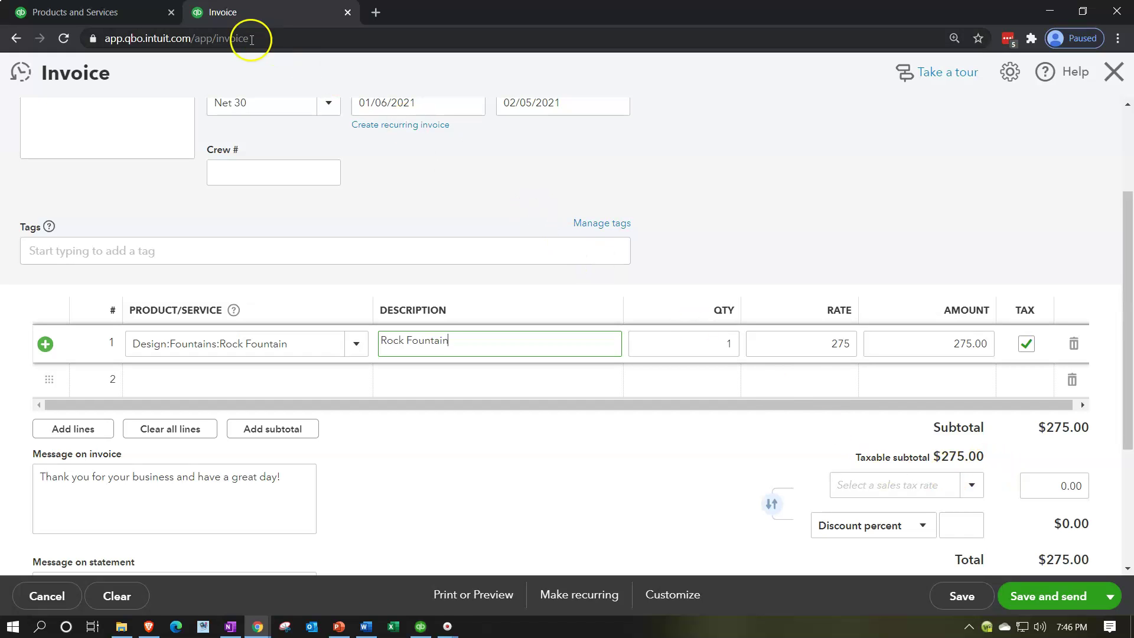
scroll(198, 172, up, 3)
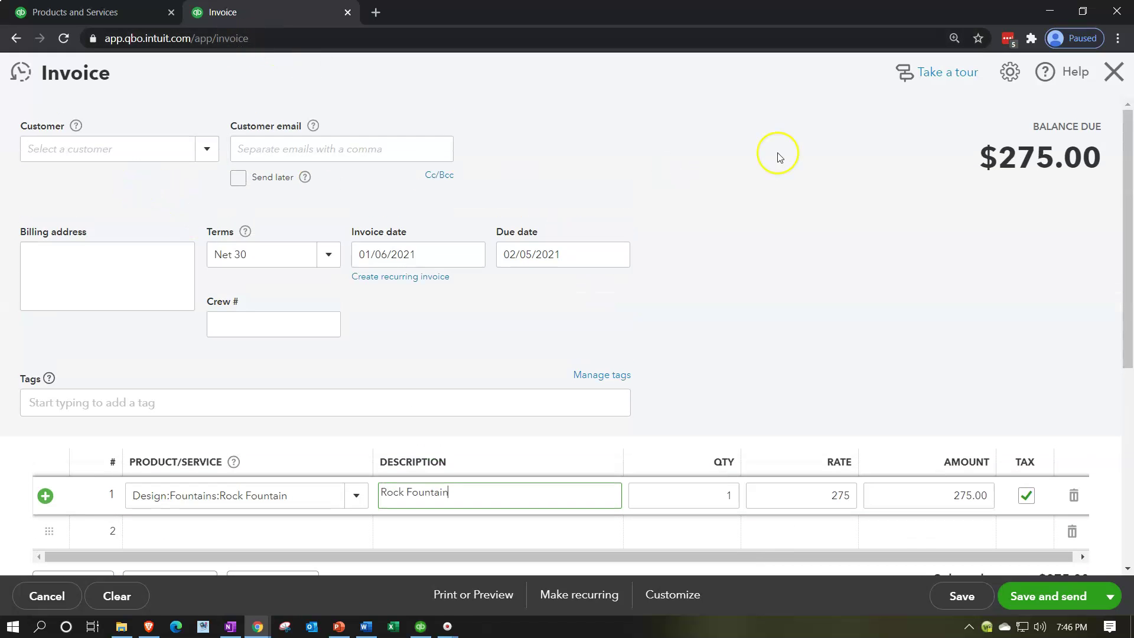
click(1112, 72)
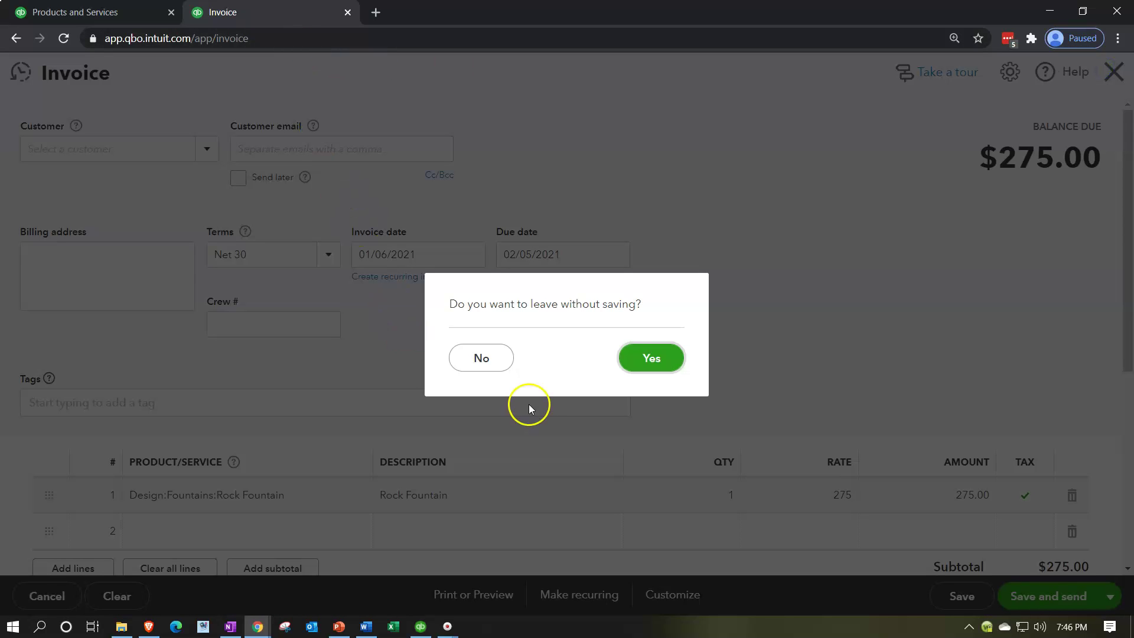
click(636, 361)
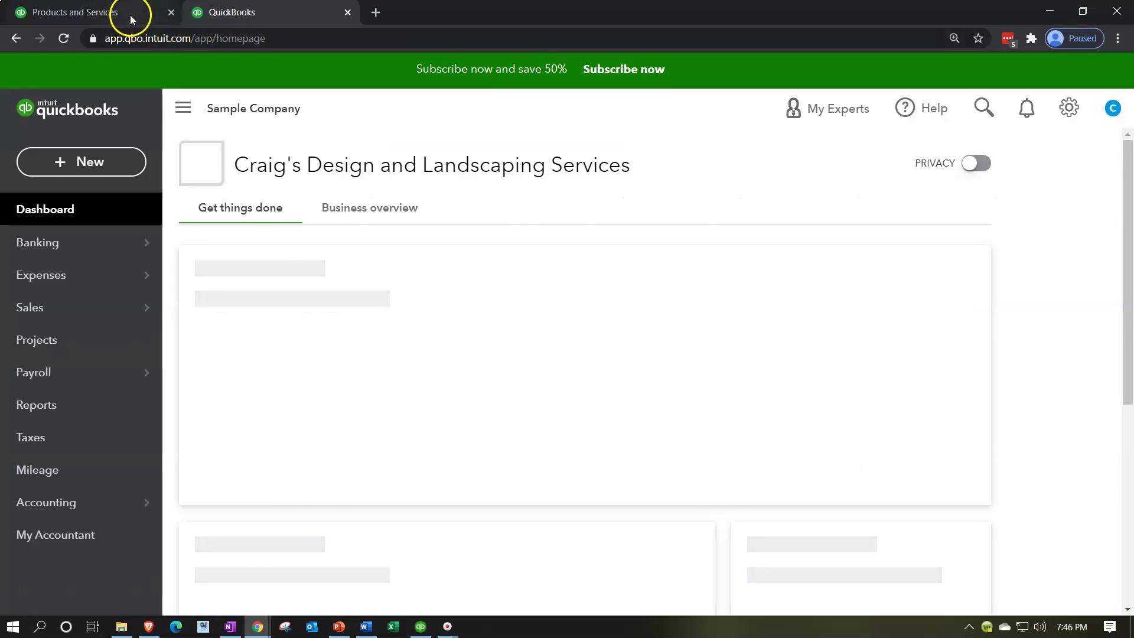
Show the Income account, Expense account, Inventory account, Purchase description and Qty on PO columns in the Products and Services list
click(129, 15)
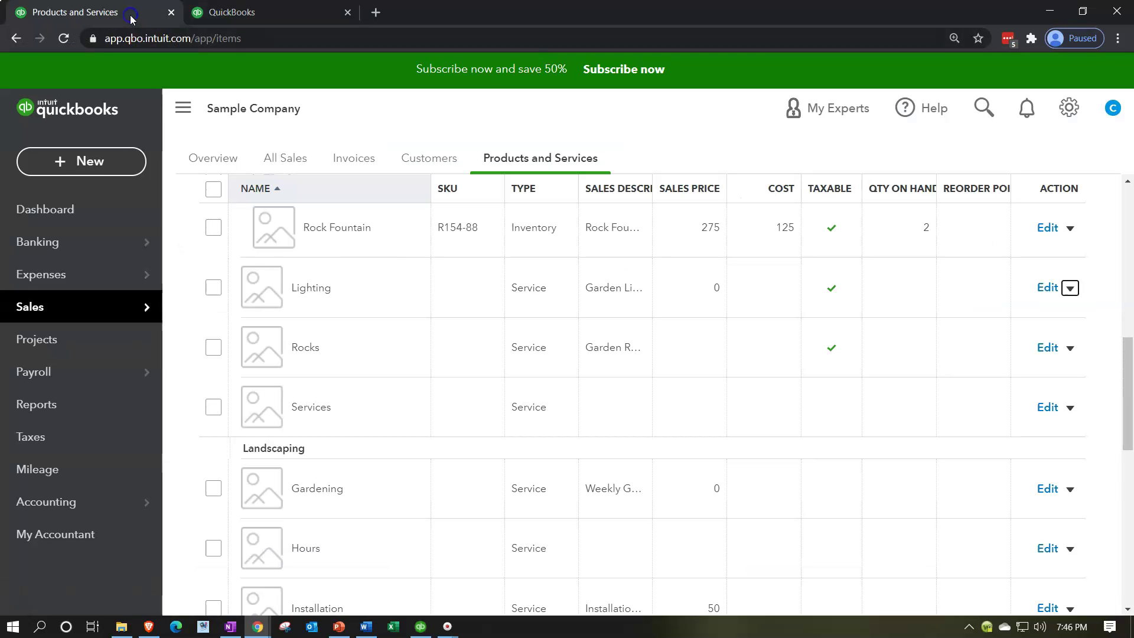
scroll(347, 339, up, 6)
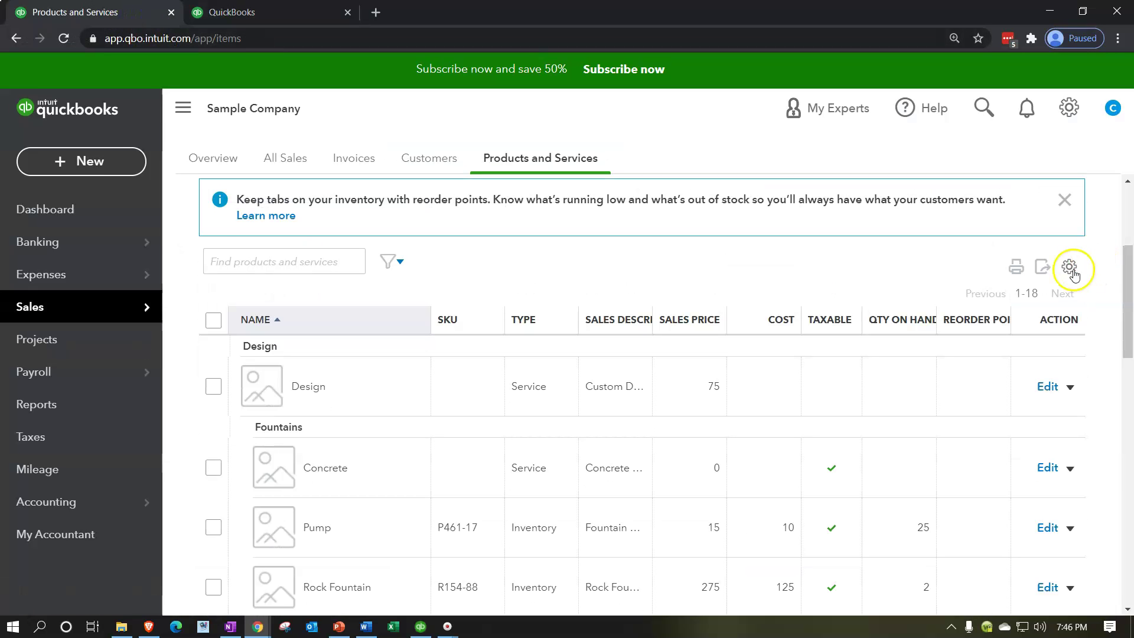
click(1069, 267)
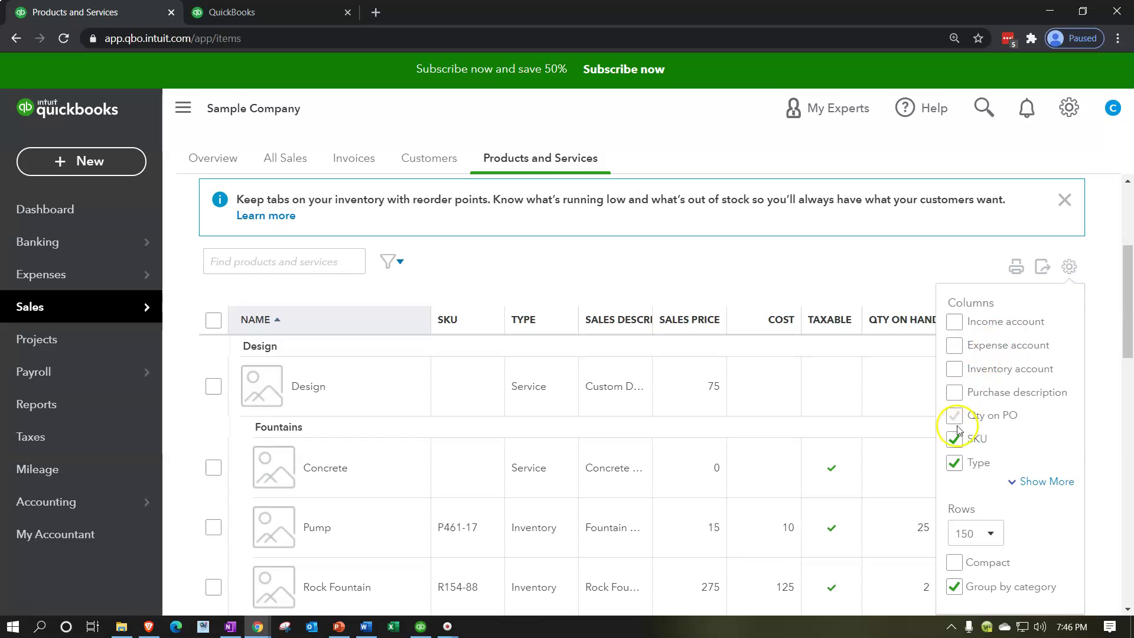
click(954, 322)
click(954, 345)
click(954, 369)
click(955, 393)
click(954, 416)
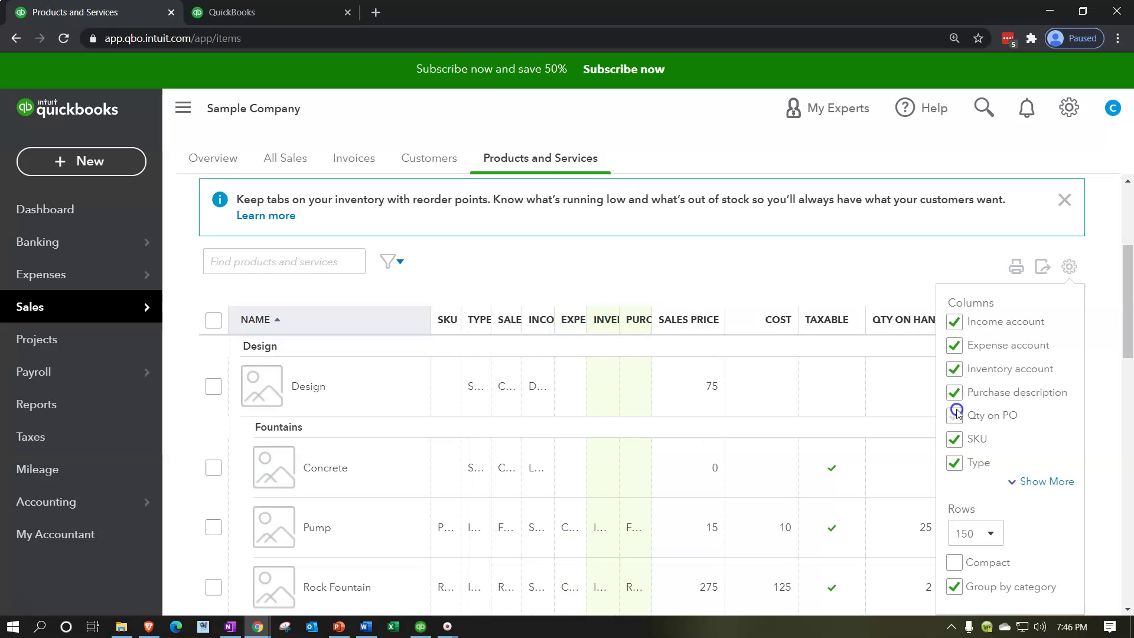
Hide the Qty on PO, Purchase description, Inventory account, Expense account and Income account columns and close the list's display settings
click(955, 415)
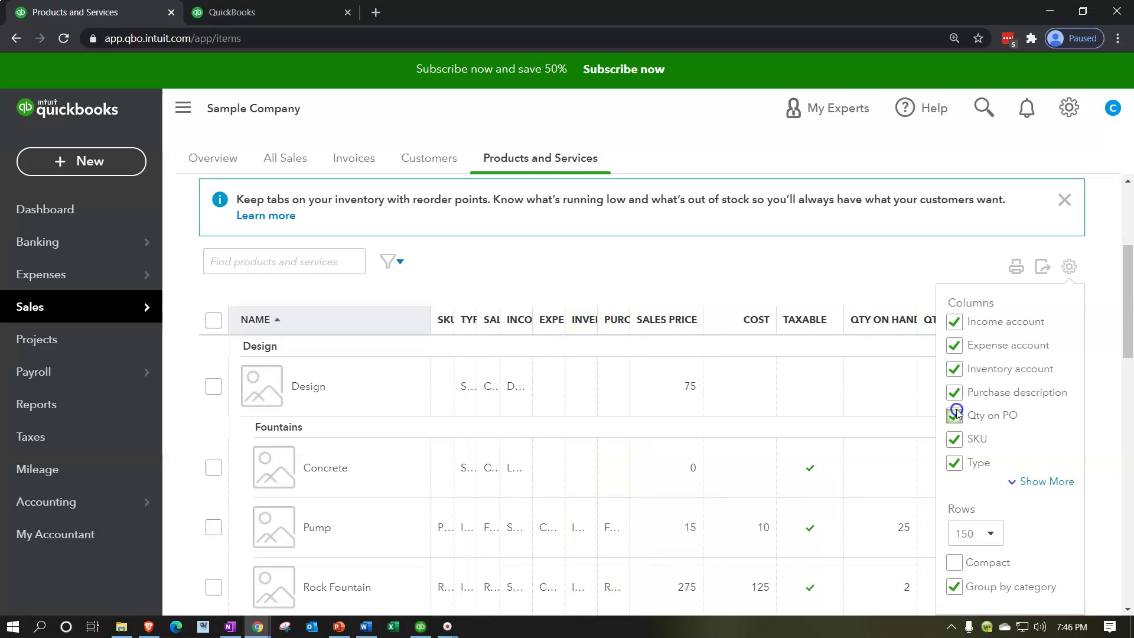
click(955, 393)
click(954, 369)
click(954, 345)
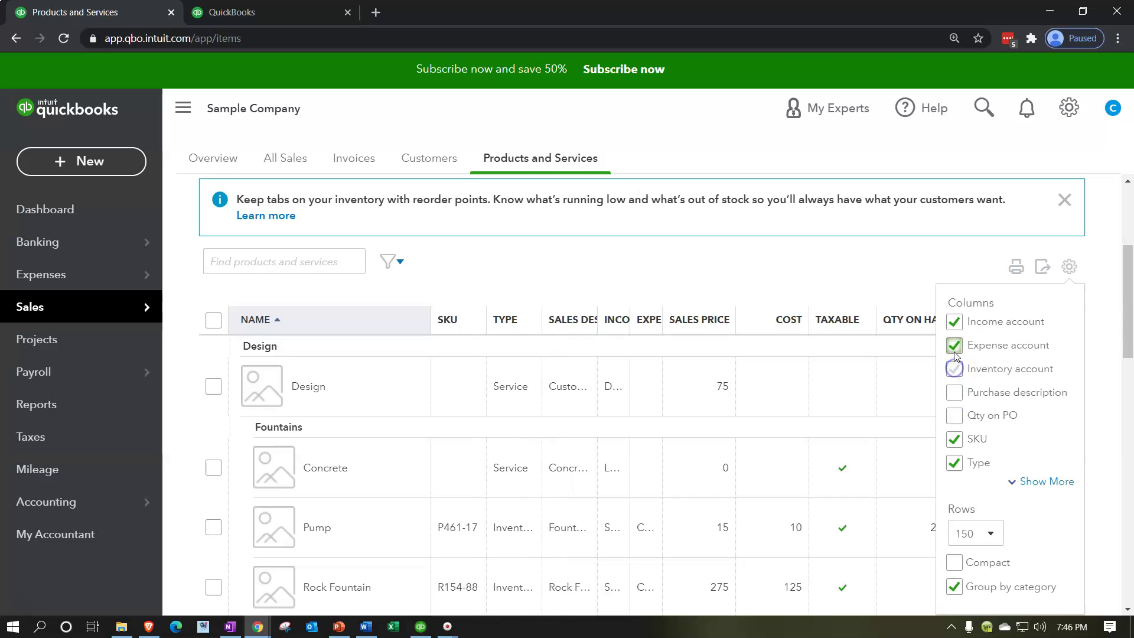
click(953, 324)
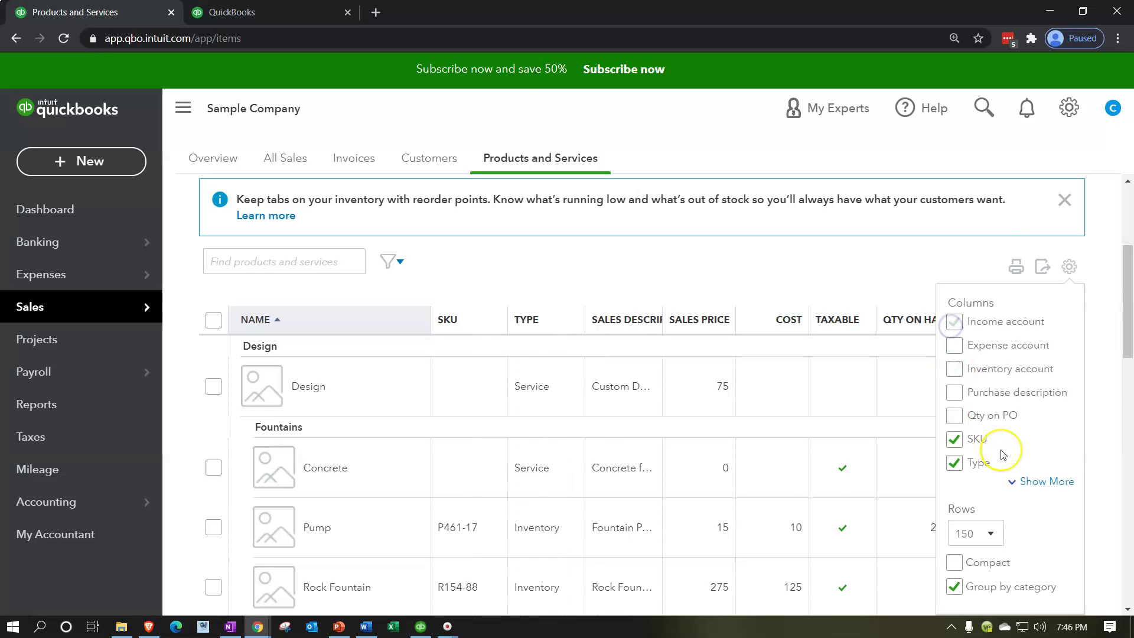
scroll(1001, 450, down, 3)
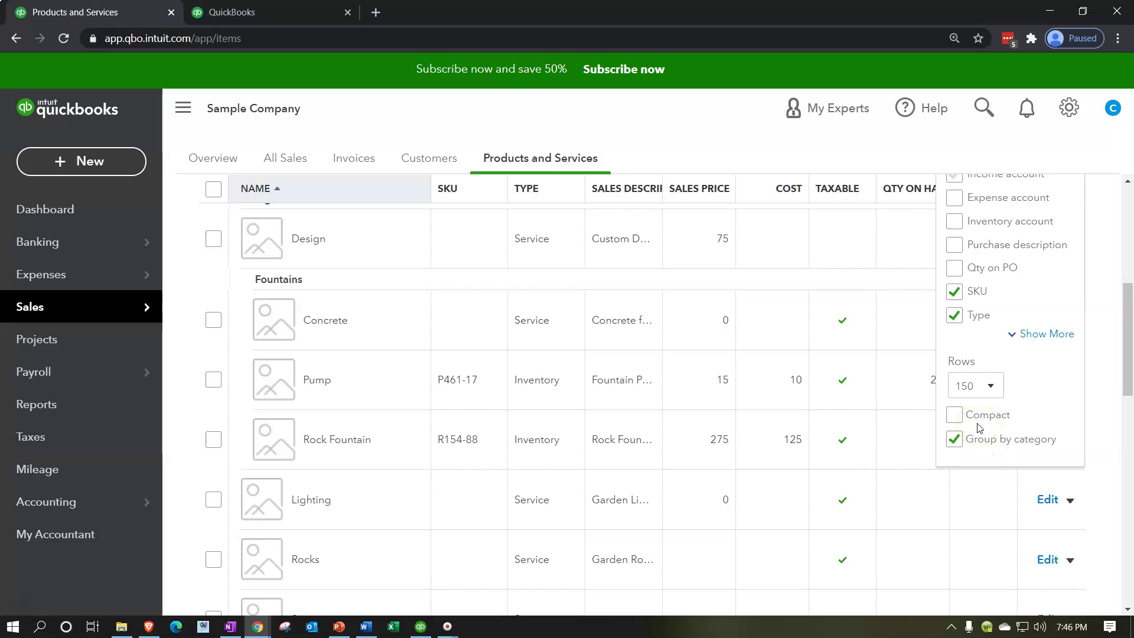
click(992, 477)
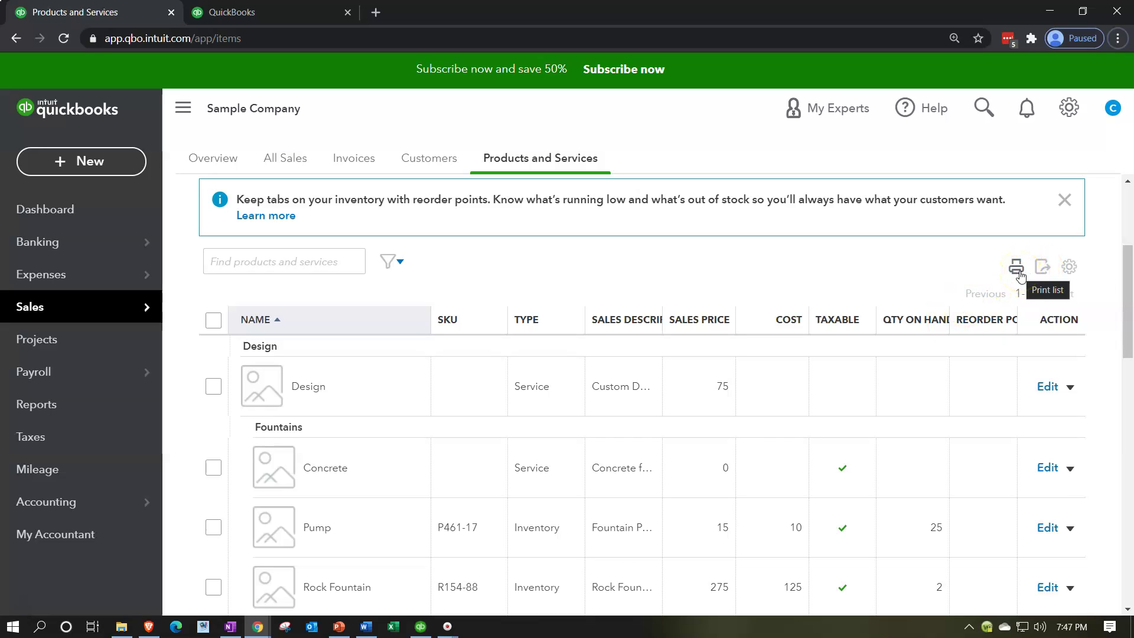
Review the extra options for adding products and services, such as Import, and dismiss them without importing
scroll(859, 321, up, 4)
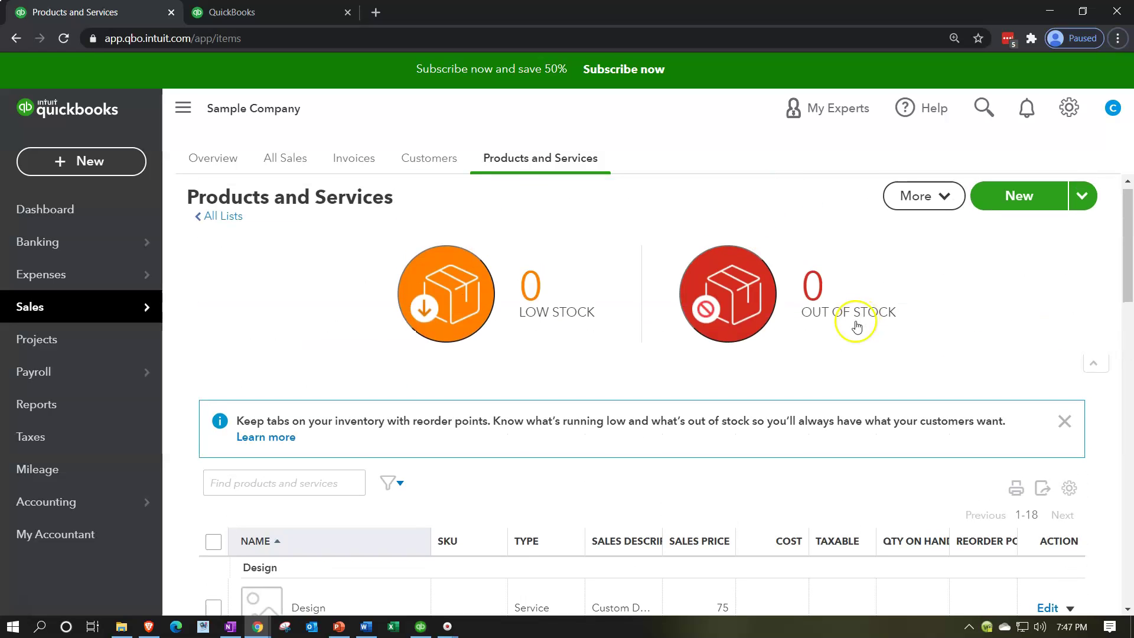
click(1083, 214)
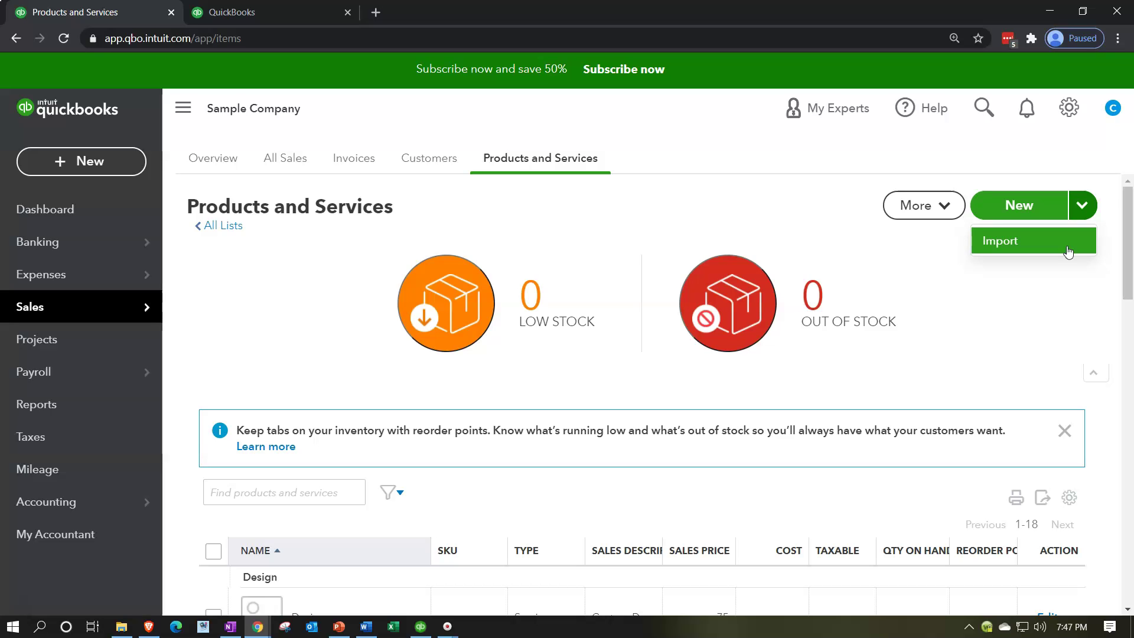
click(1018, 351)
click(1018, 353)
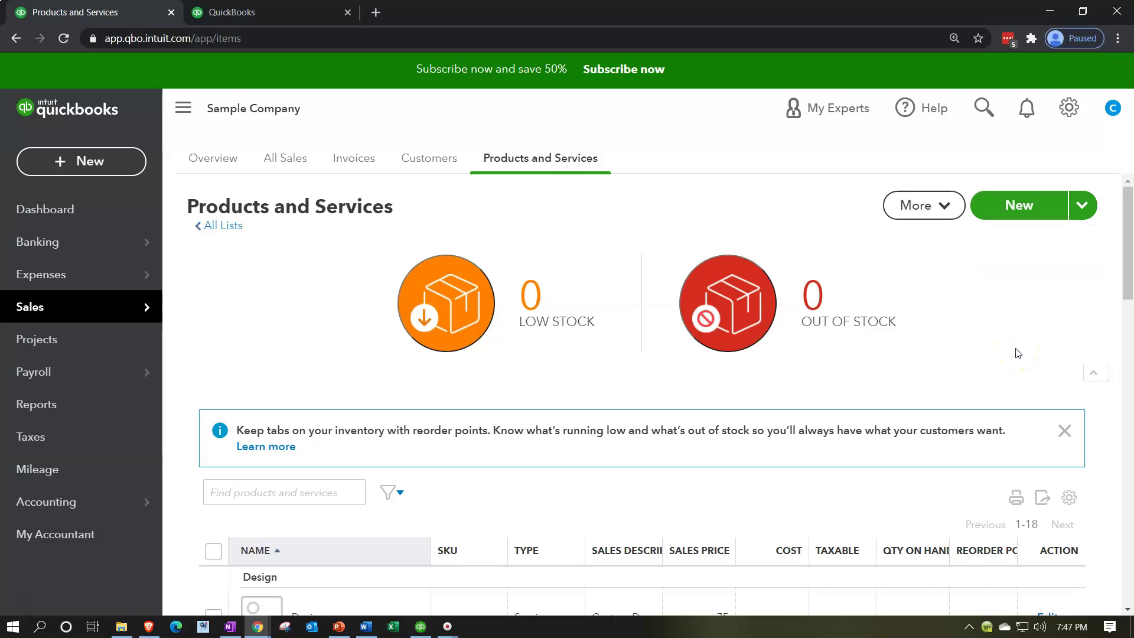
Open the product category management page, review the categories and return to the Products and Services list
click(944, 213)
click(945, 214)
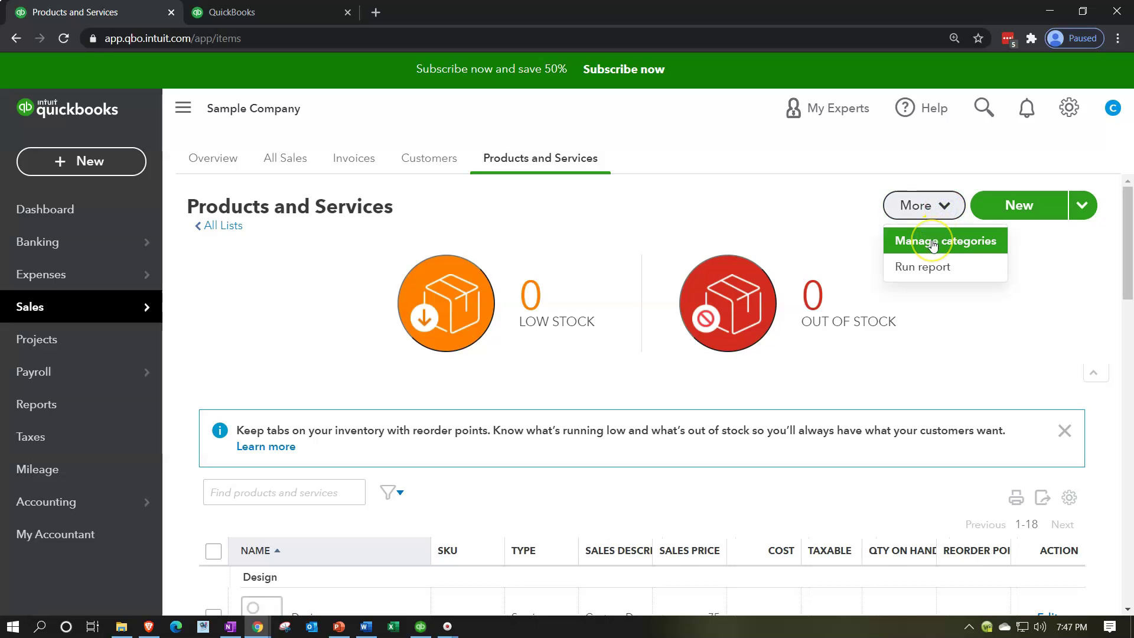
click(931, 243)
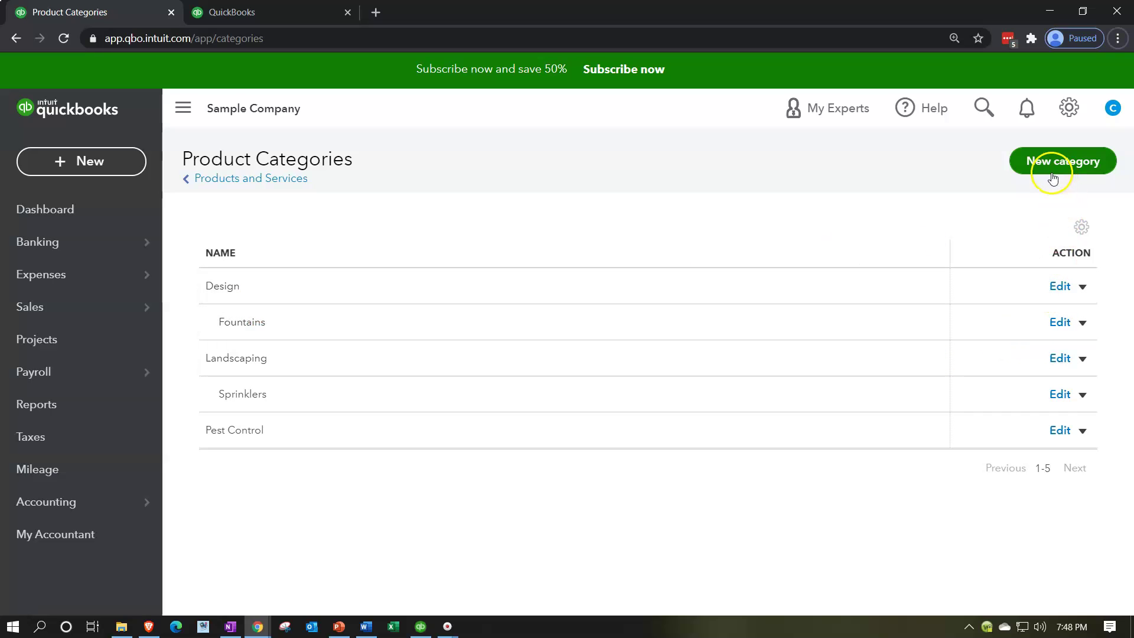
click(268, 180)
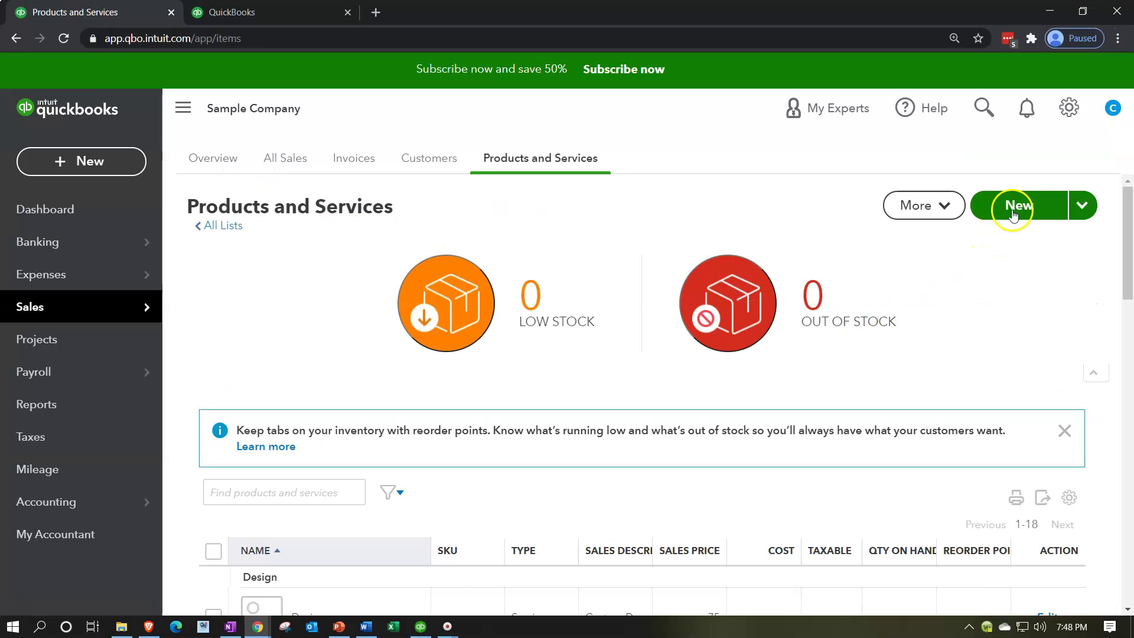
Start a new product/service and review the Inventory, Non-inventory, Service and Bundle item types
click(1014, 213)
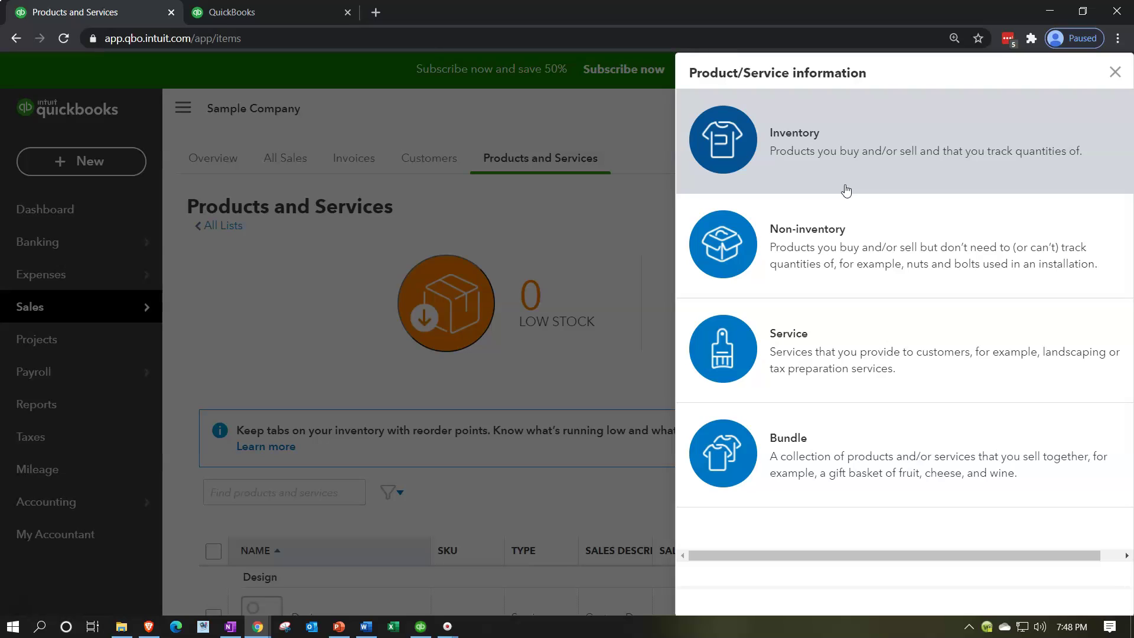
click(866, 153)
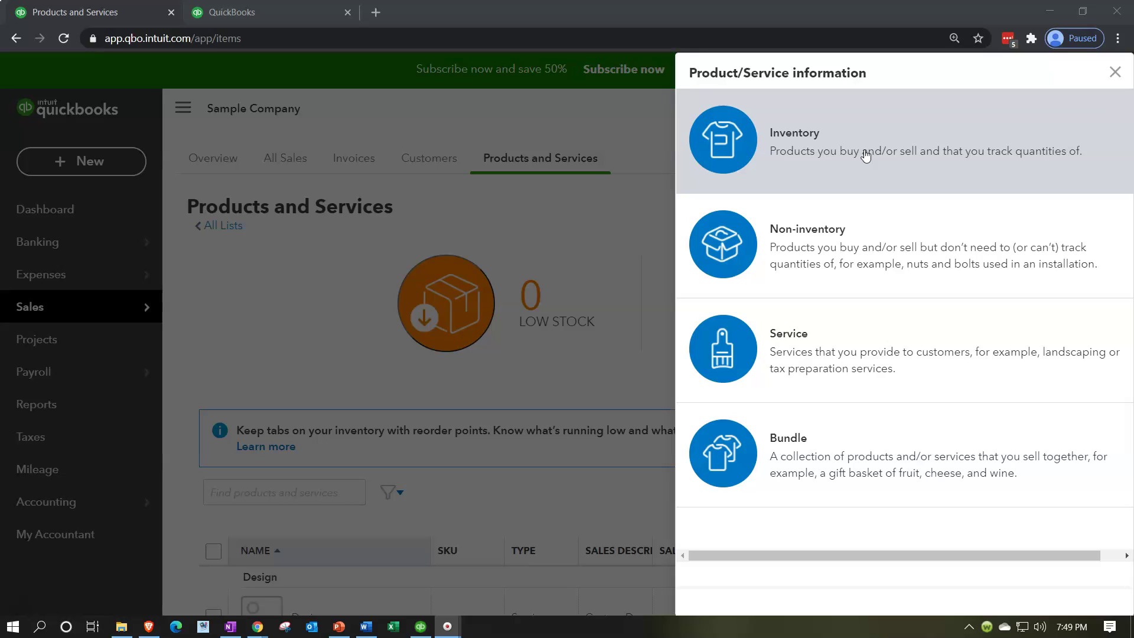
click(829, 147)
click(809, 157)
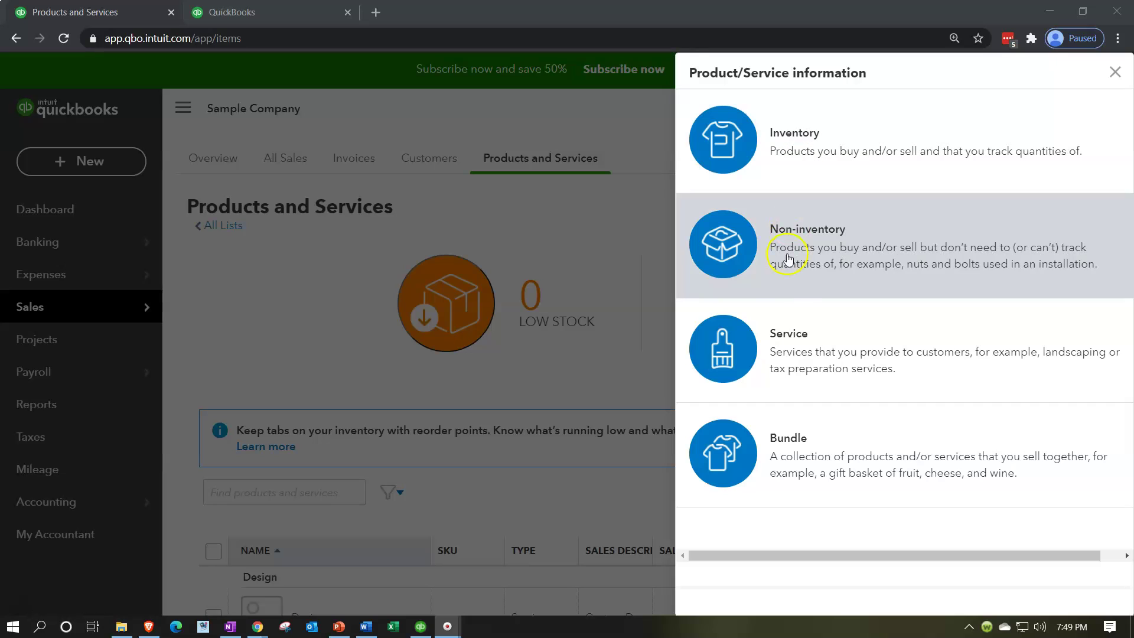
click(789, 353)
click(789, 512)
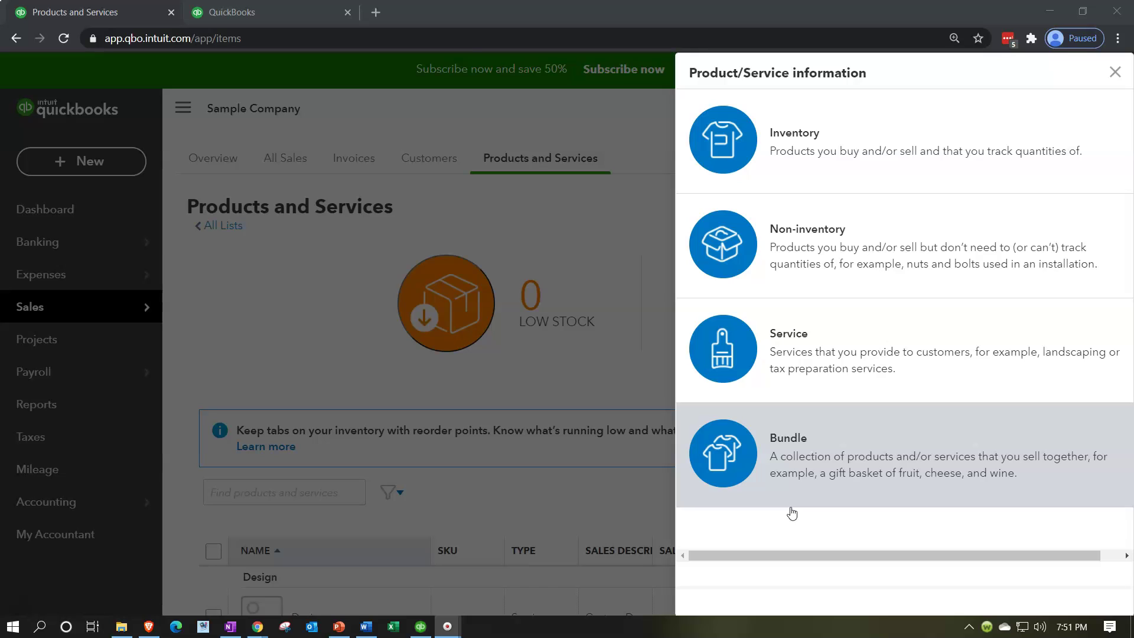
Choose Service as the new item's type and name it "Service Item", leaving the SKU blank
click(795, 345)
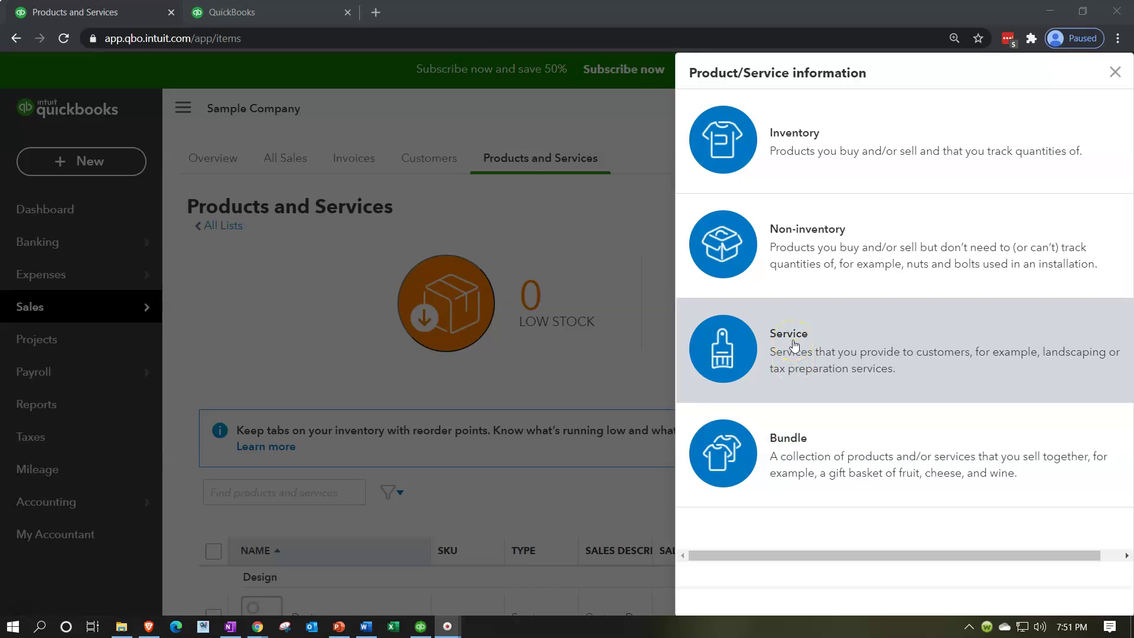
click(750, 261)
click(734, 191)
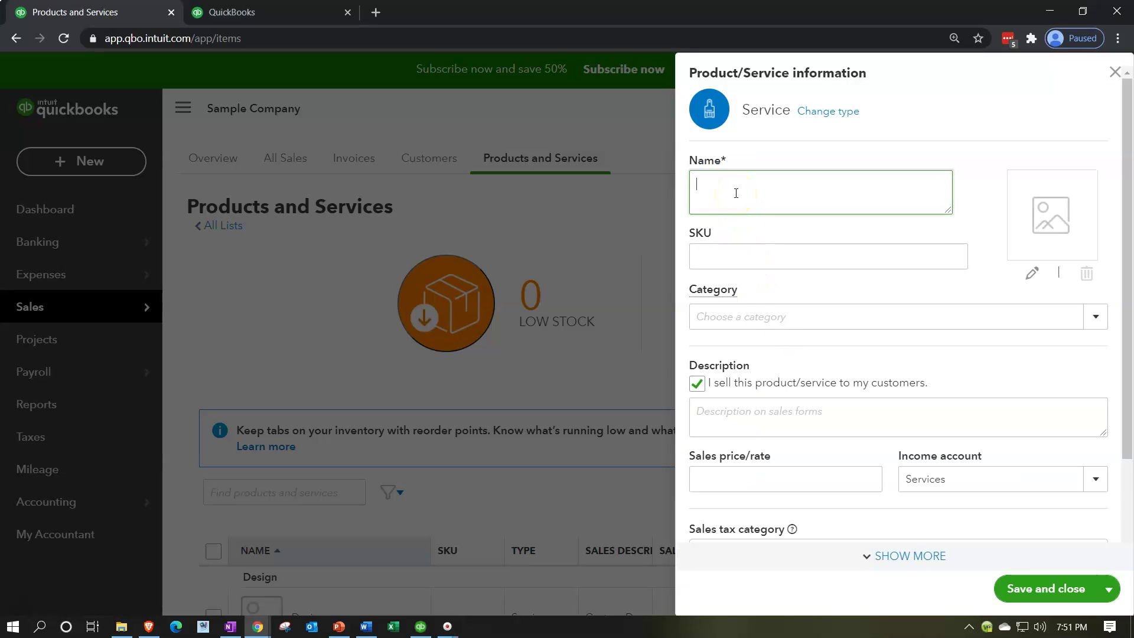
text(Service Item)
key(Tab)
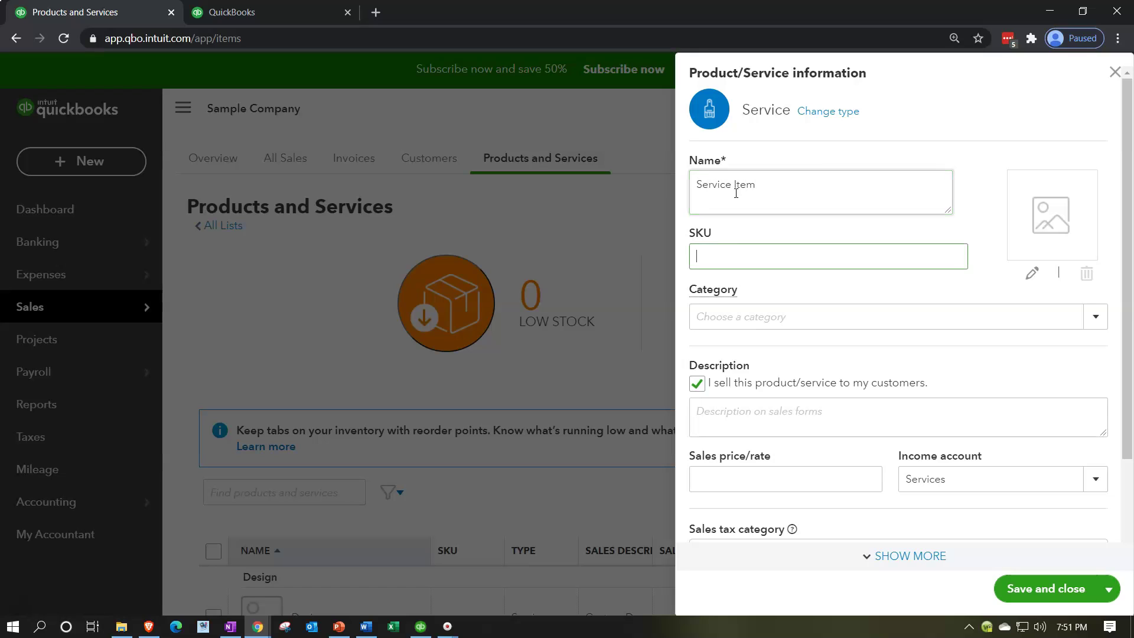
key(Tab)
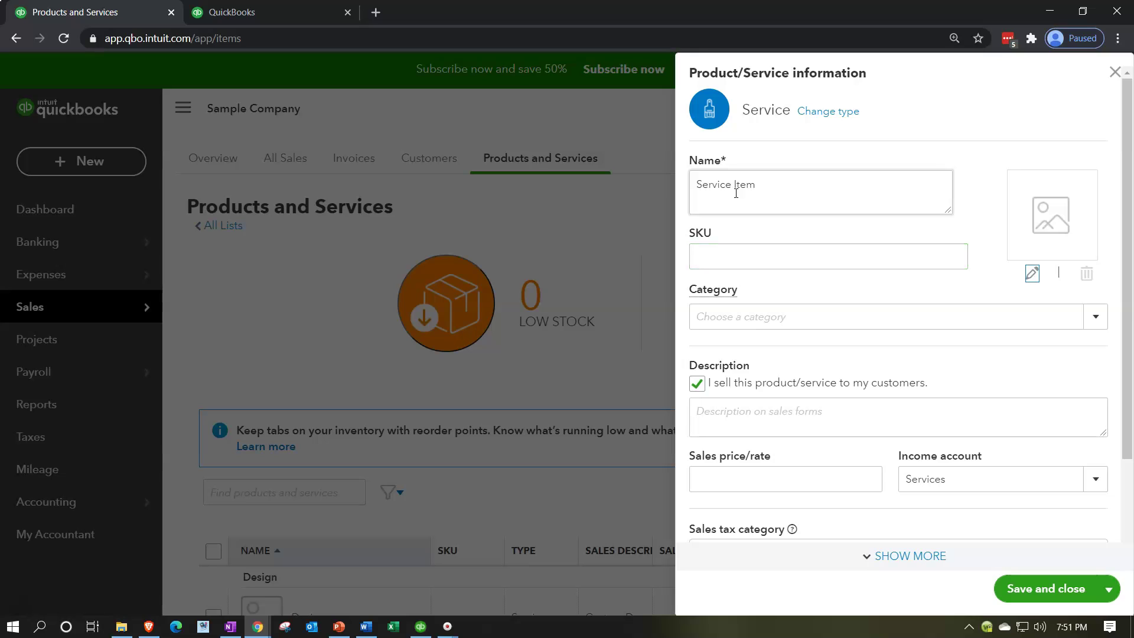
Review the available categories for the service item and leave the category blank
click(737, 327)
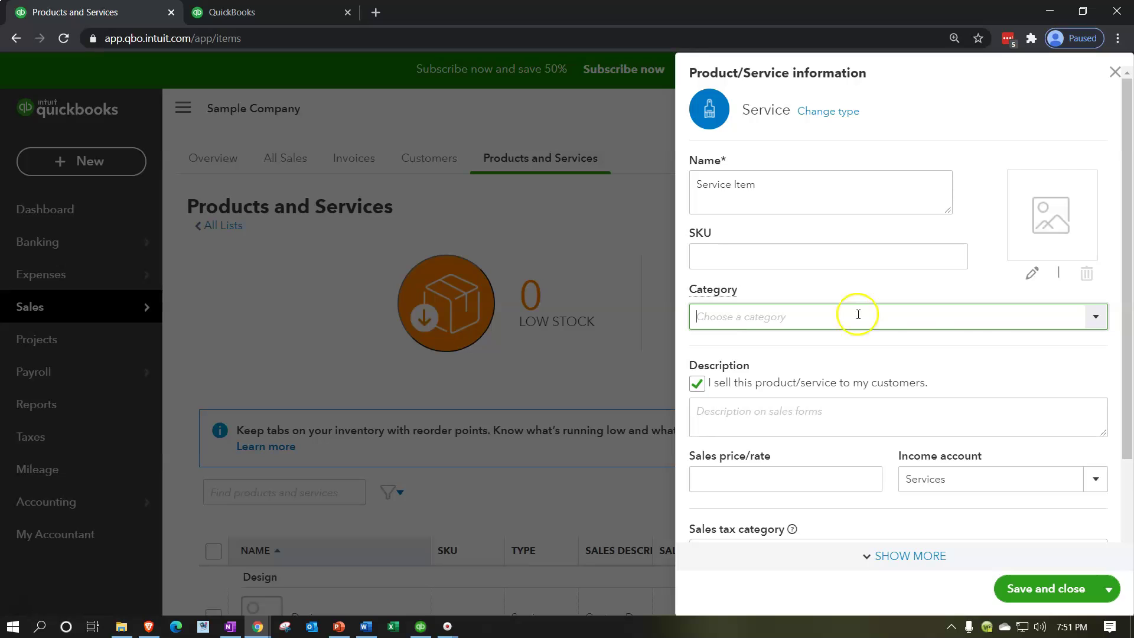
click(1095, 317)
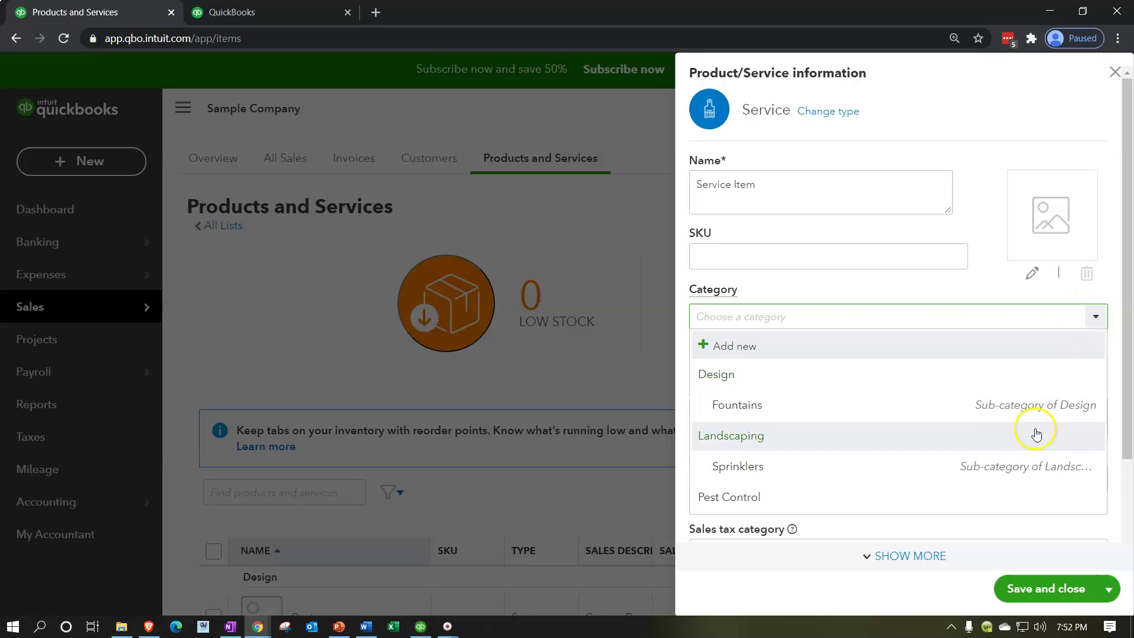
click(977, 294)
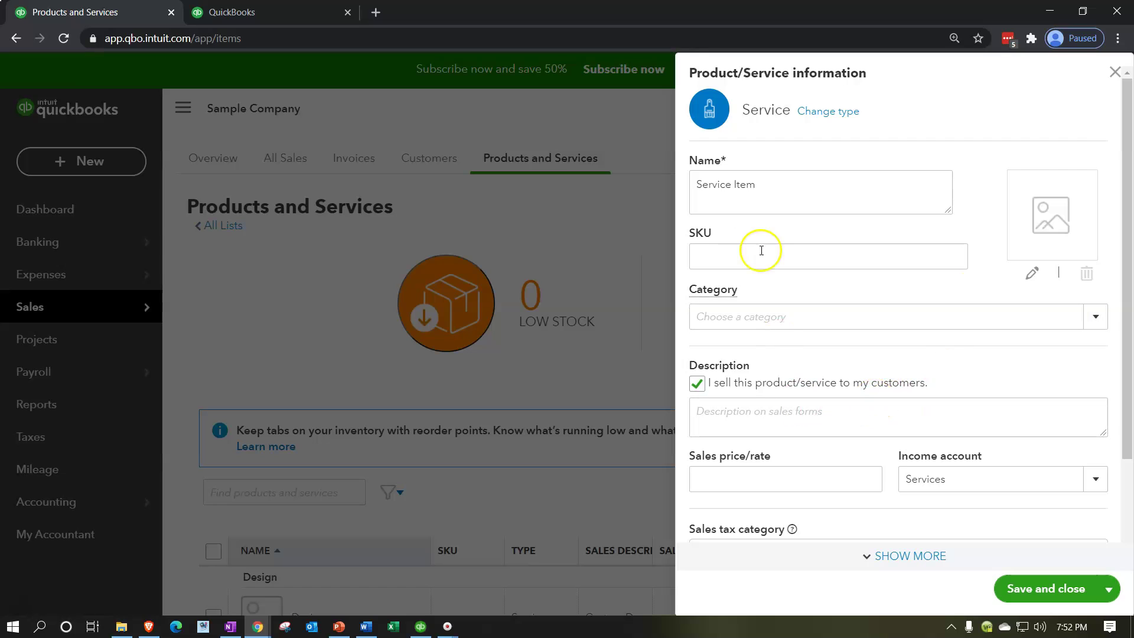
Copy the item name "Service Item" into the description used on sales forms
drag(779, 189, 678, 173)
key(ctrl+c)
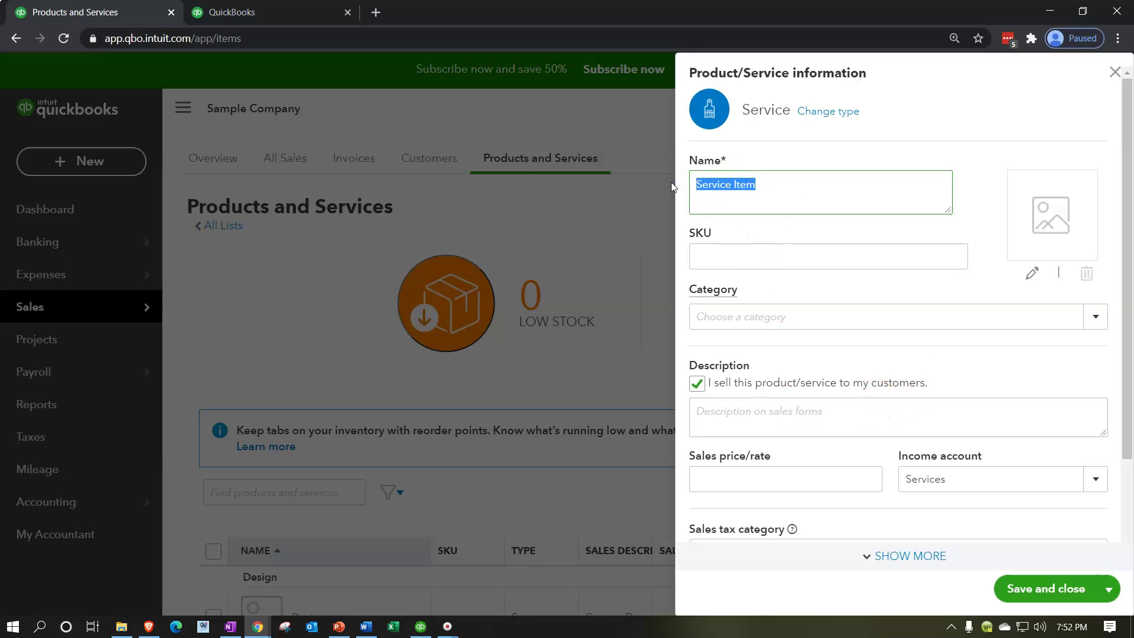
click(788, 425)
key(ctrl+v)
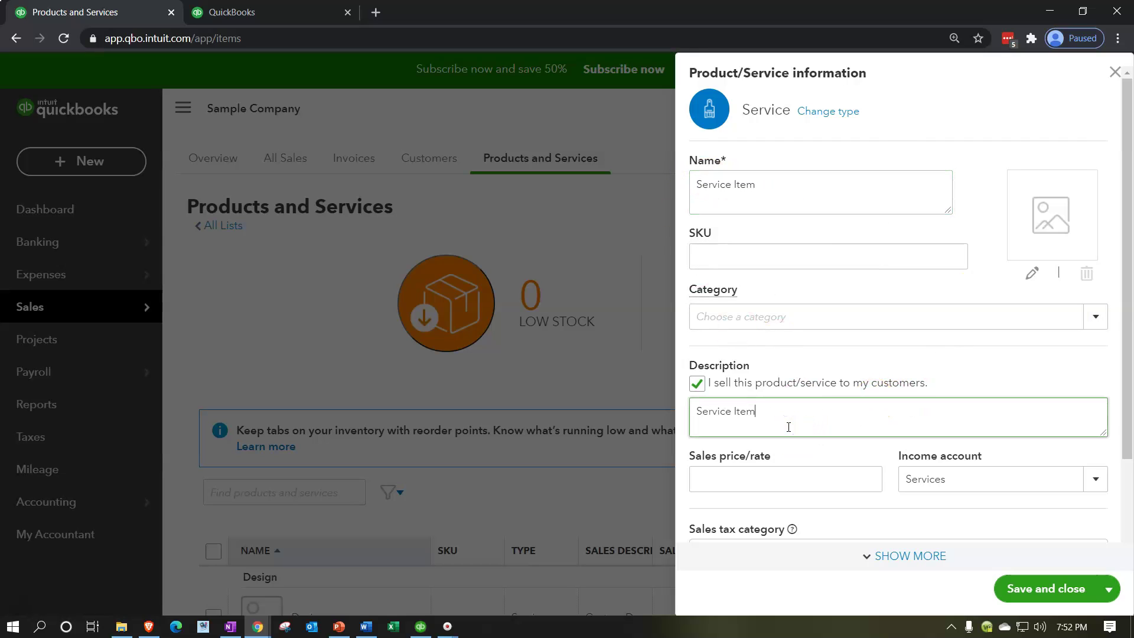
Set the service item's sales price/rate to 100 and keep Services as its income account
scroll(788, 427, down, 2)
click(745, 360)
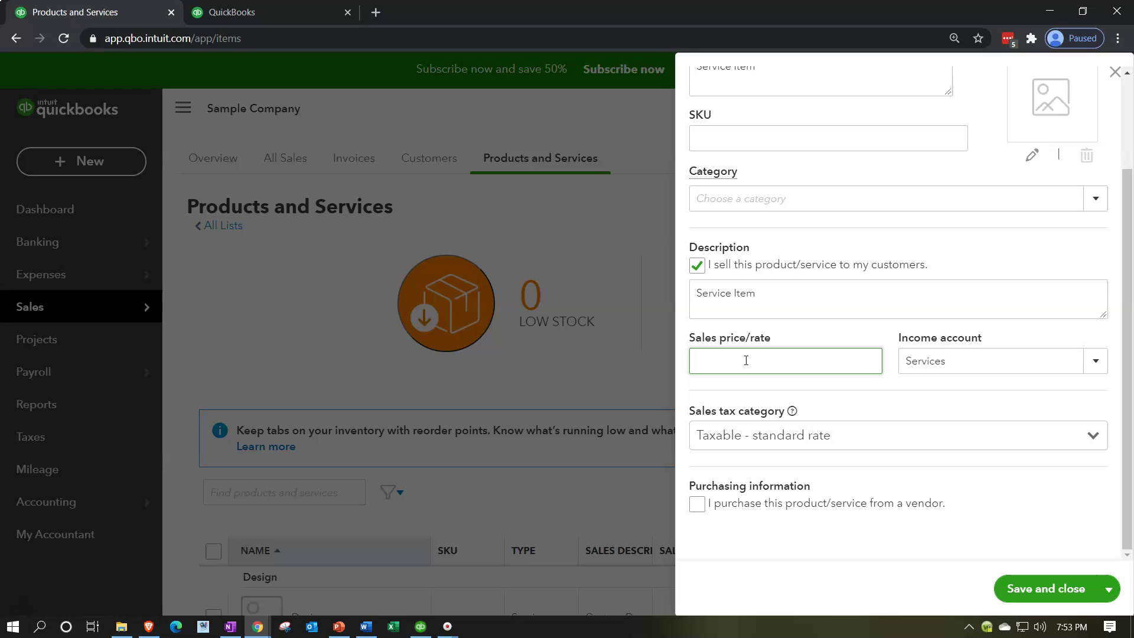
text(00)
click(1095, 360)
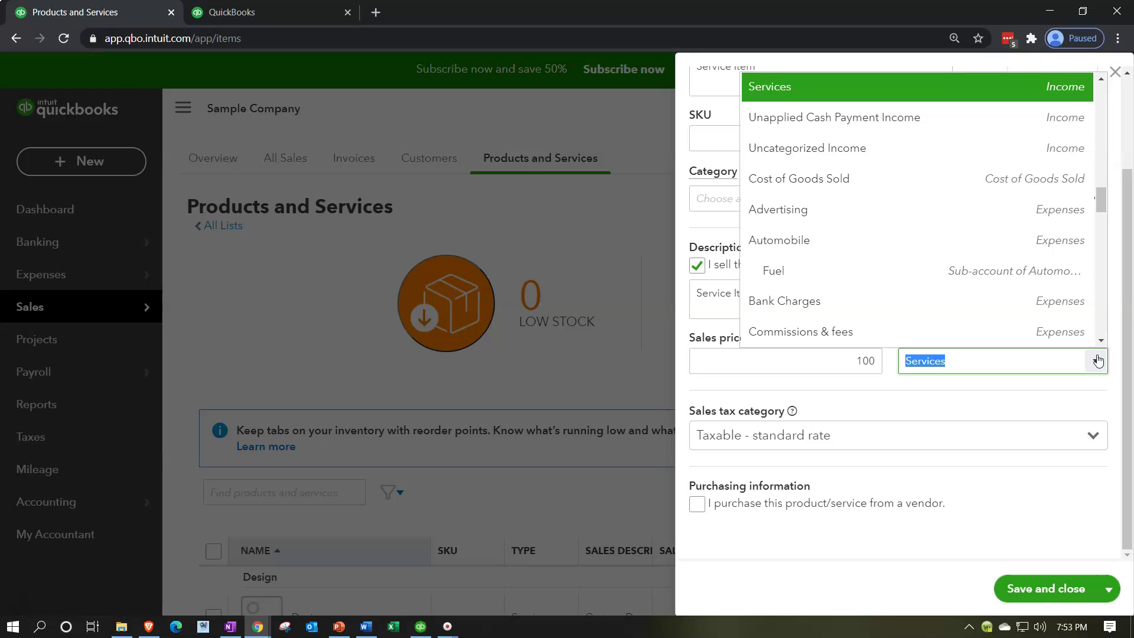
click(1008, 405)
click(909, 412)
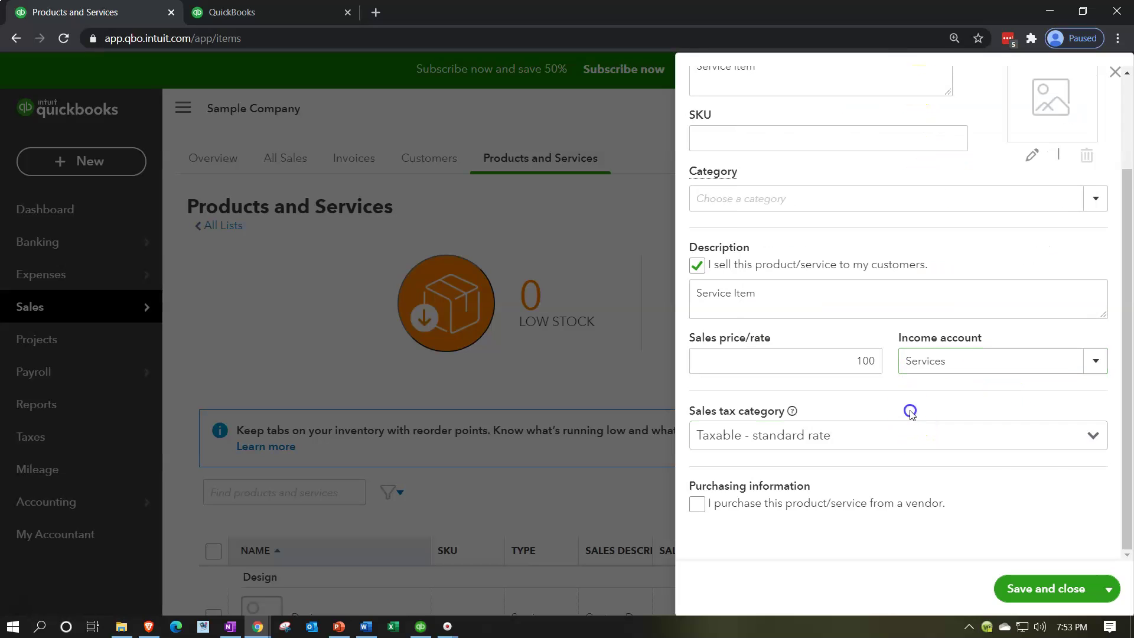
Set the service item's sales tax category to Nontaxable, then save and close the item
click(1092, 435)
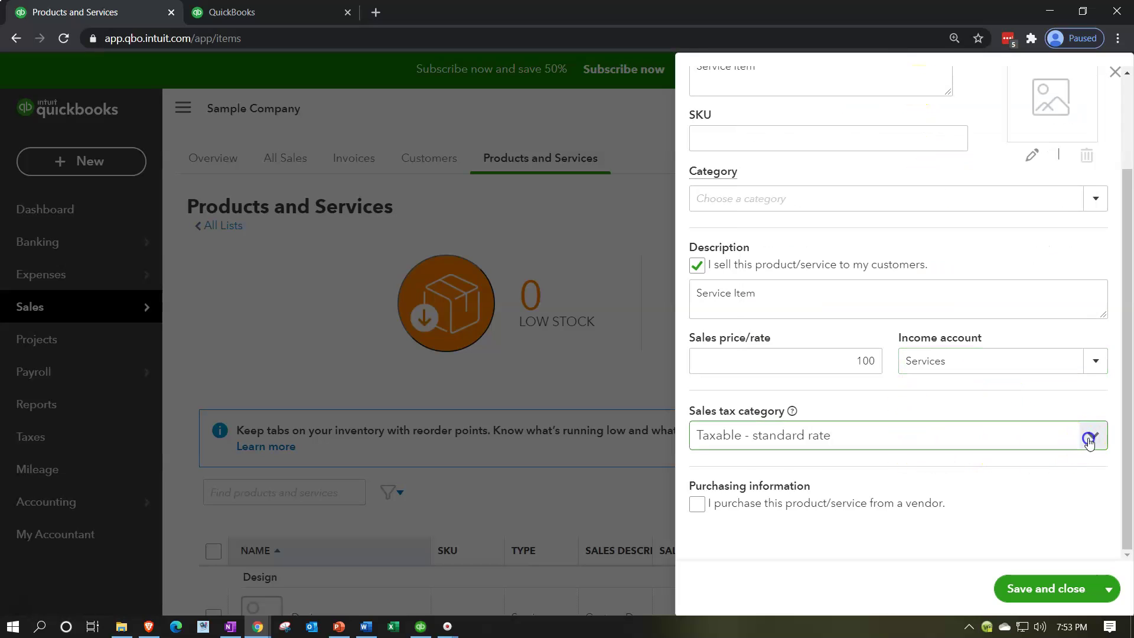
click(920, 494)
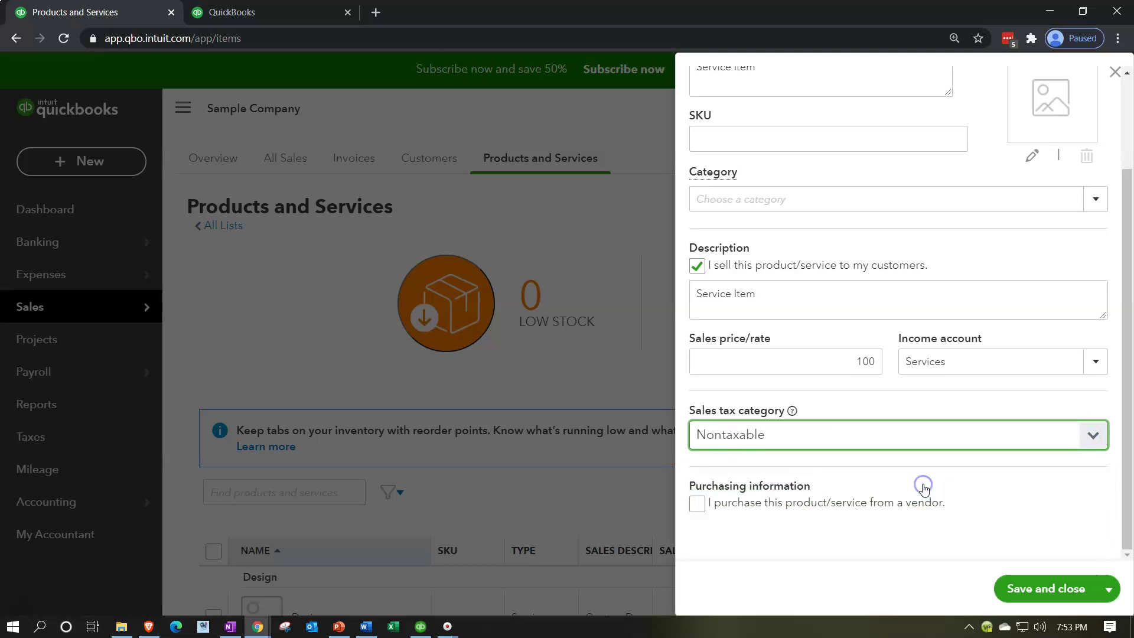
click(898, 528)
scroll(896, 527, up, 3)
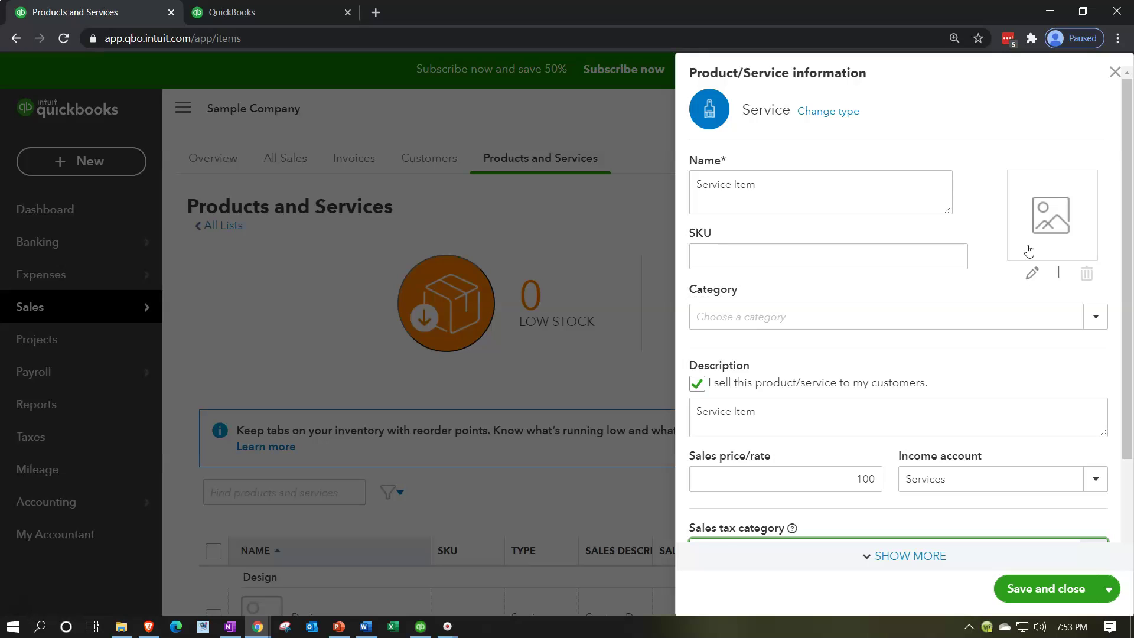
scroll(1028, 251, down, 1)
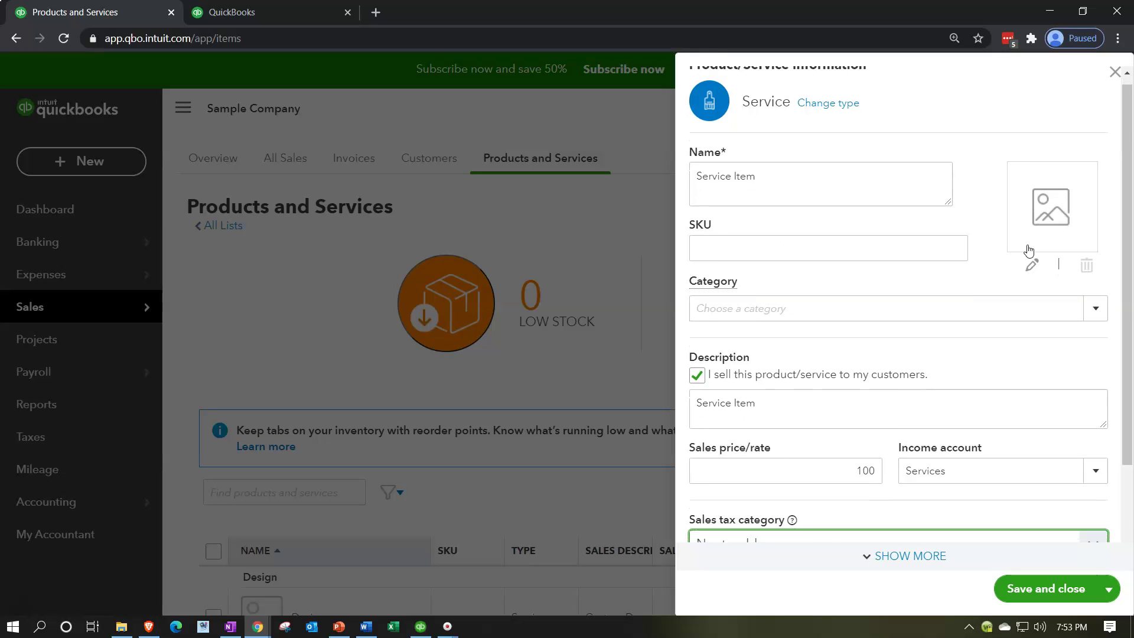
click(1045, 587)
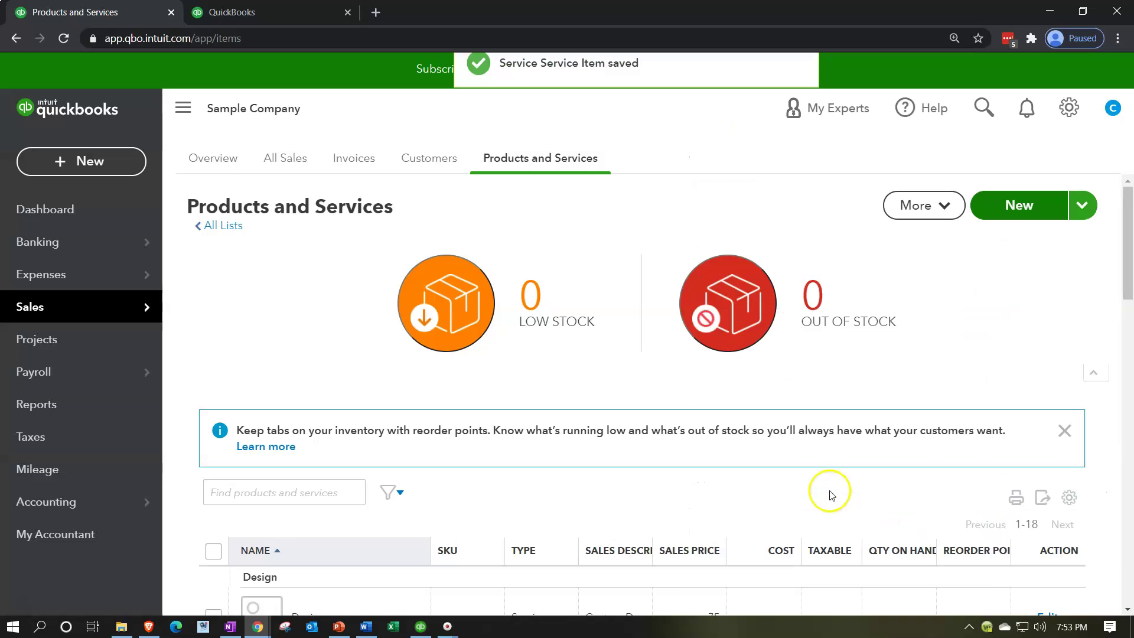
Check the new Service Item's entry in the Products and Services list
scroll(759, 473, down, 15)
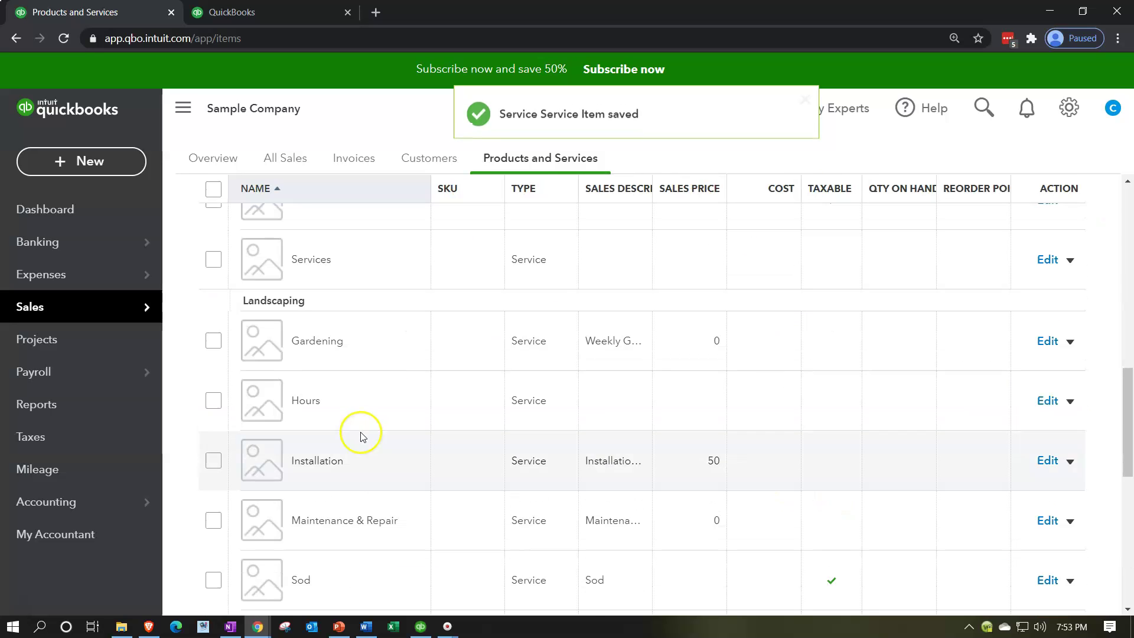
scroll(363, 437, down, 9)
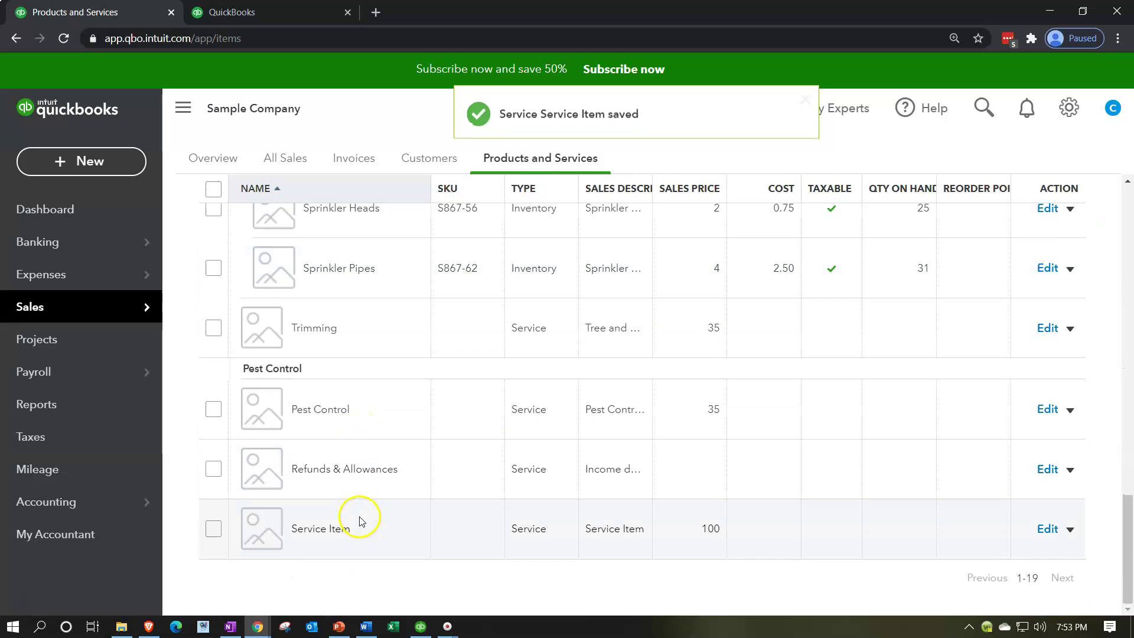
scroll(530, 488, up, 20)
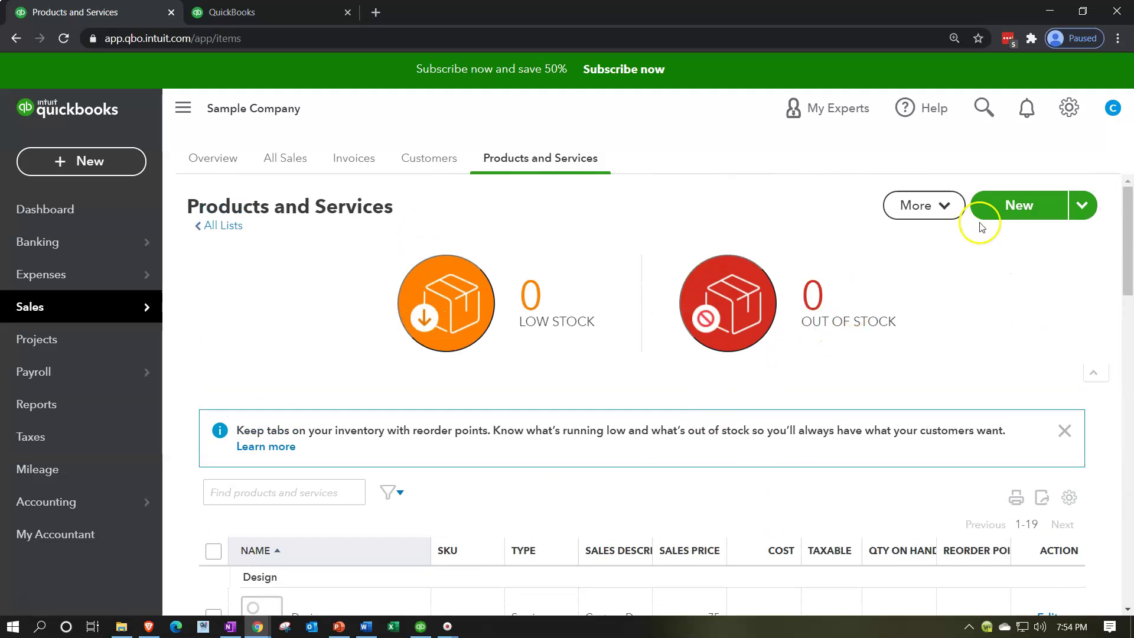
Start a new product of type Inventory, name it "Inventory Item" and copy that name
click(1020, 208)
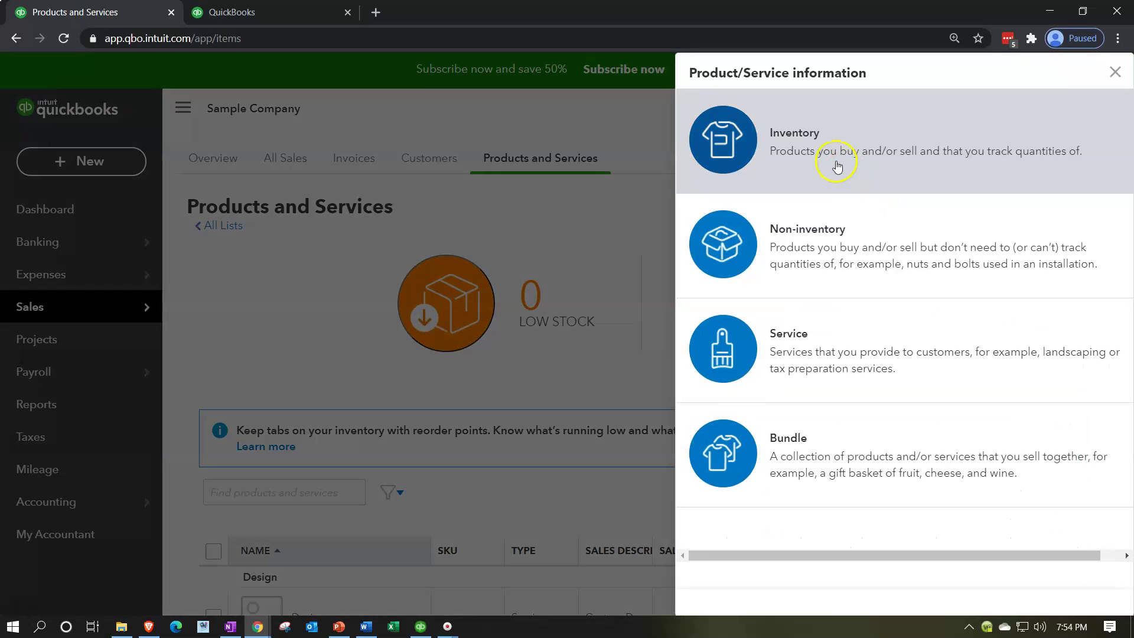
click(835, 160)
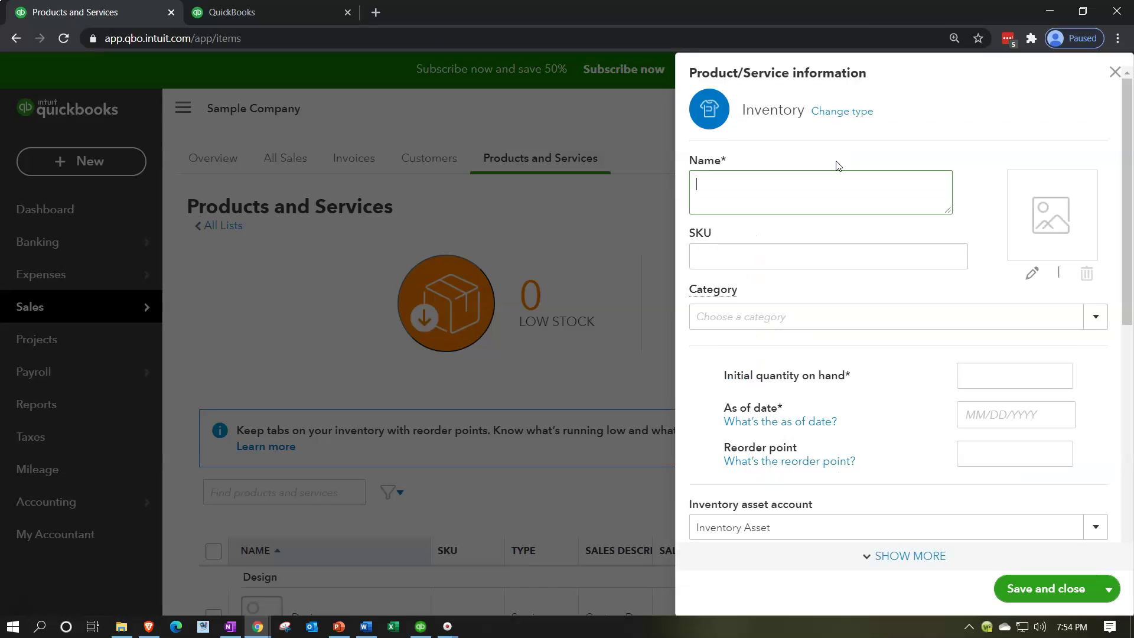
text(Inventory Item)
key(shift+Left)
key(shift+Left)
key(shift+Left)
key(shift+Left)
key(shift+Left)
key(shift+Left)
key(shift+Left)
key(shift+Left)
key(shift+Left)
key(shift+Left)
key(shift+Left)
key(shift+Left)
key(shift+Left)
key(shift+Left)
key(ctrl+c)
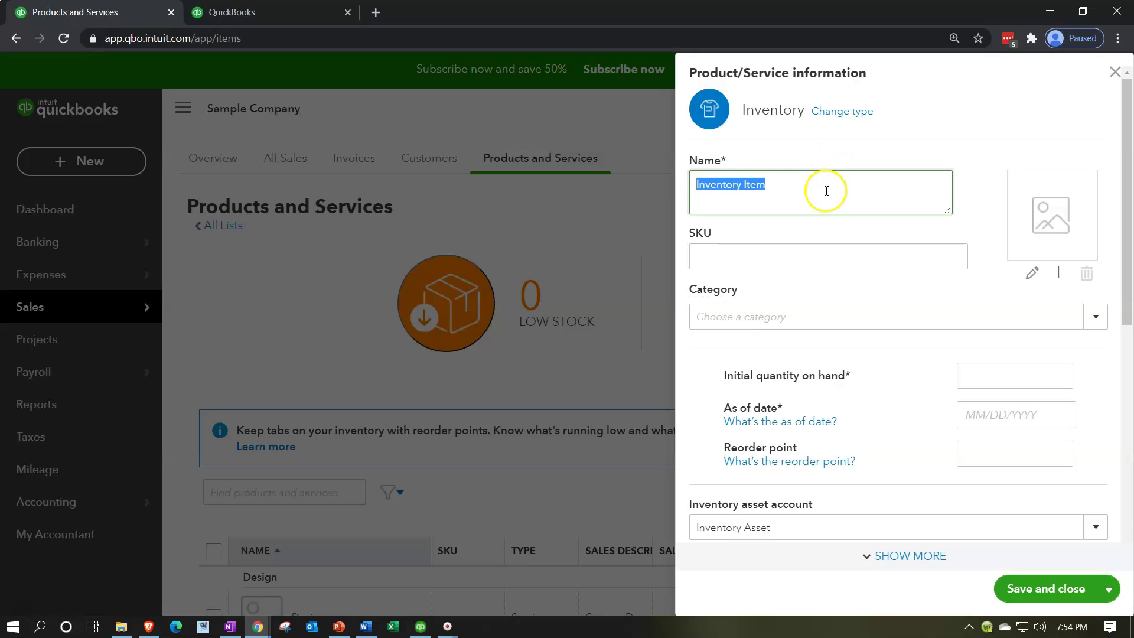
Review the inventory item's SKU field and category choices, leaving both blank
click(772, 253)
scroll(771, 255, down, 1)
click(771, 255)
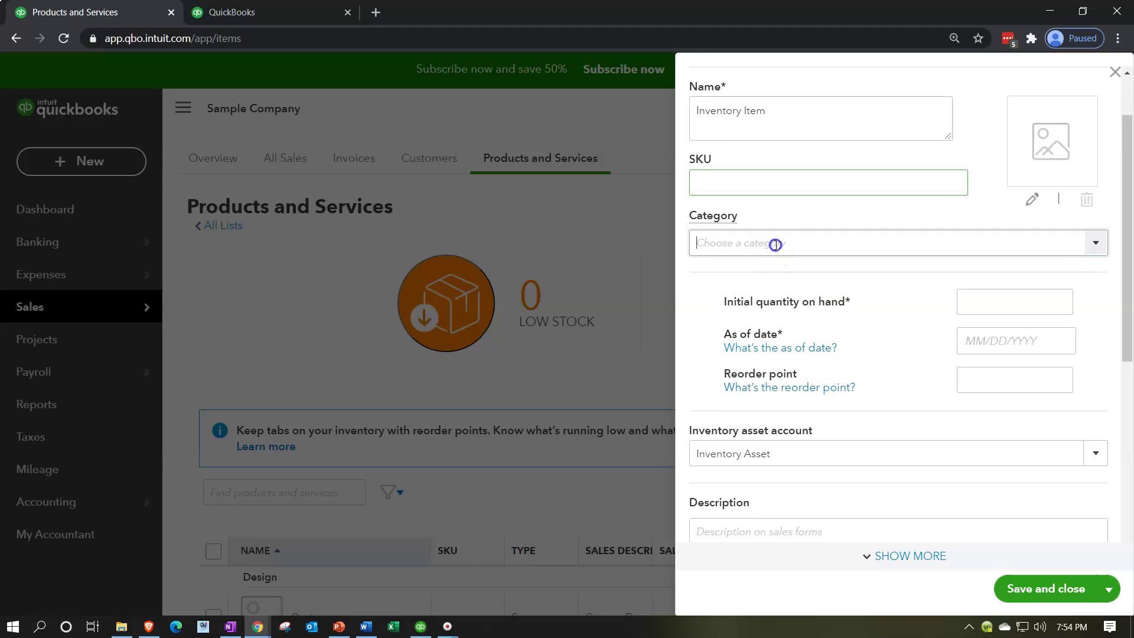
click(1096, 243)
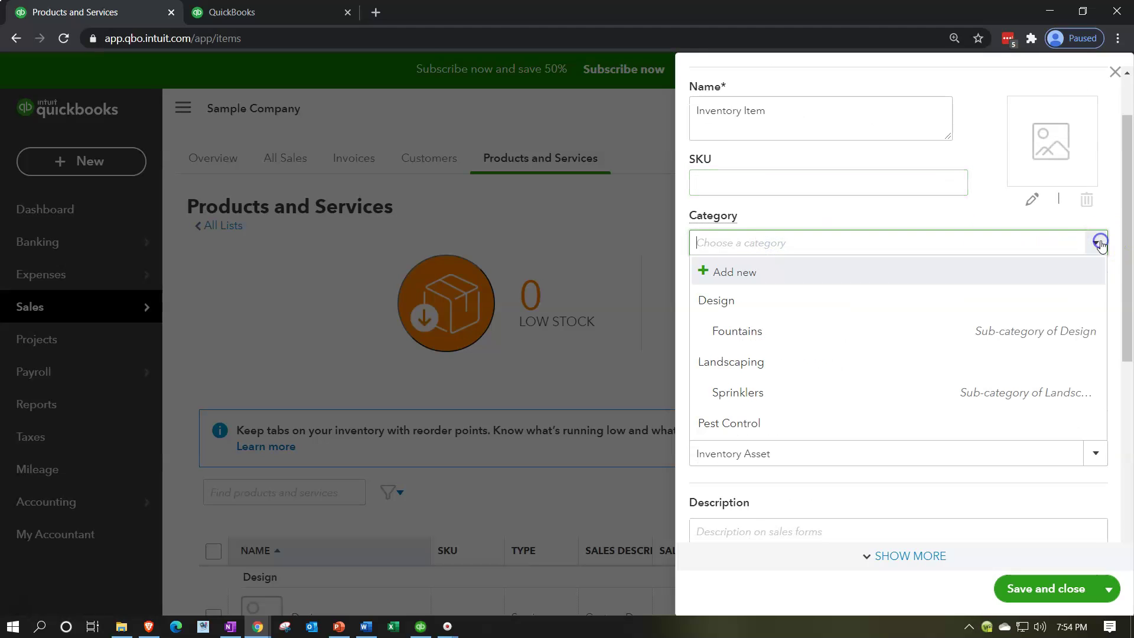
click(1041, 314)
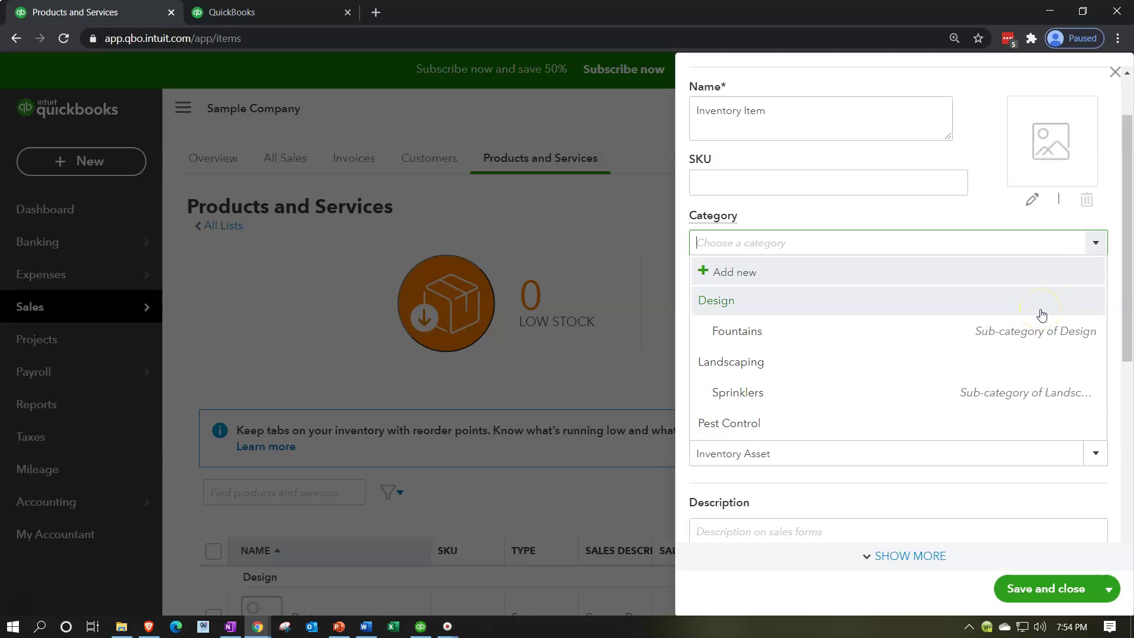
click(985, 210)
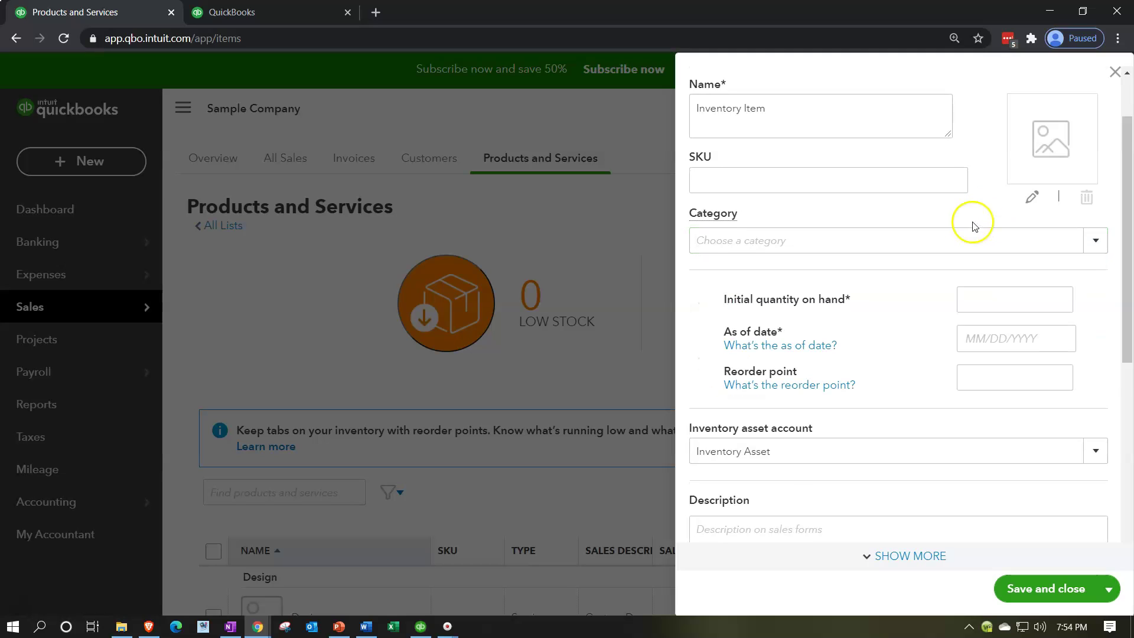
Review the initial quantity, as-of date and reorder point fields and the inventory asset account choices, keeping Inventory Asset
scroll(973, 226, down, 1)
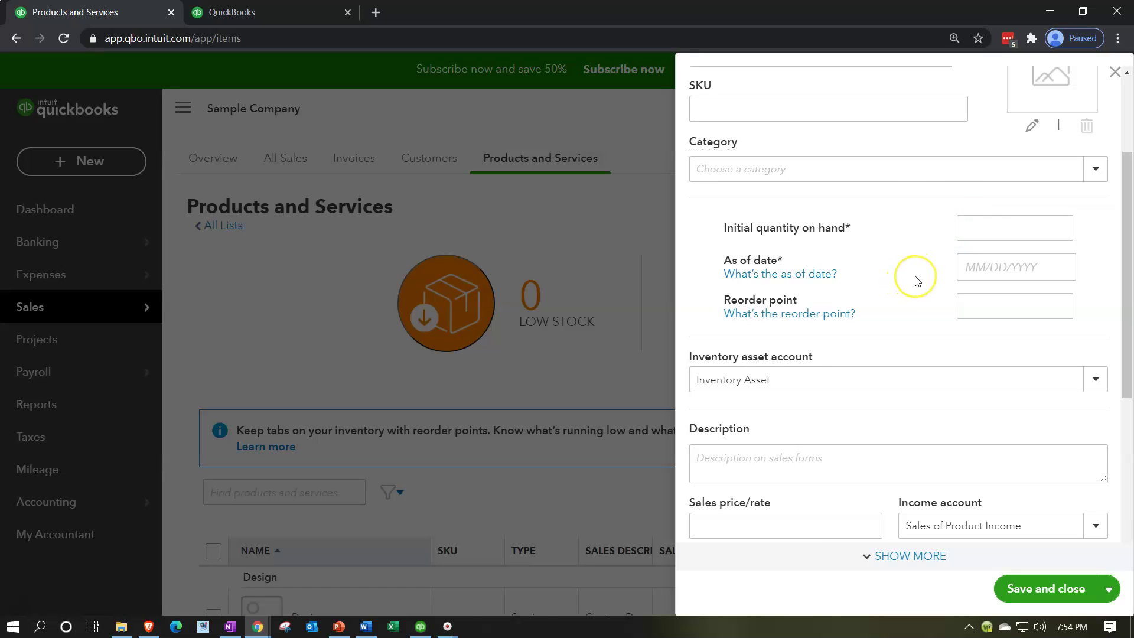
click(989, 236)
scroll(937, 278, down, 1)
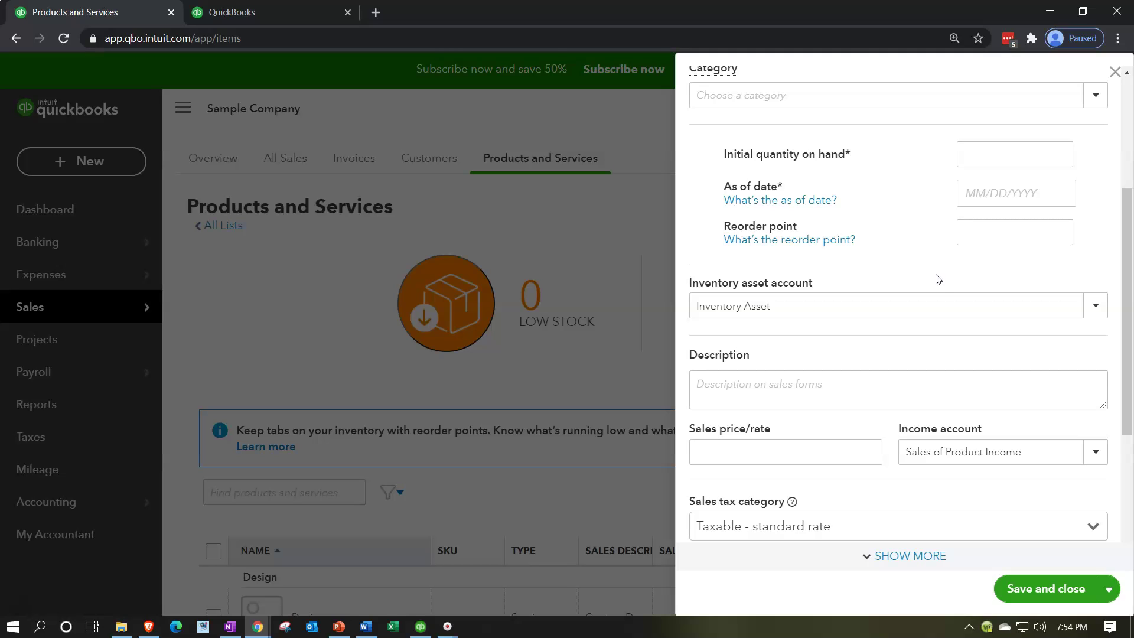
scroll(909, 279, down, 1)
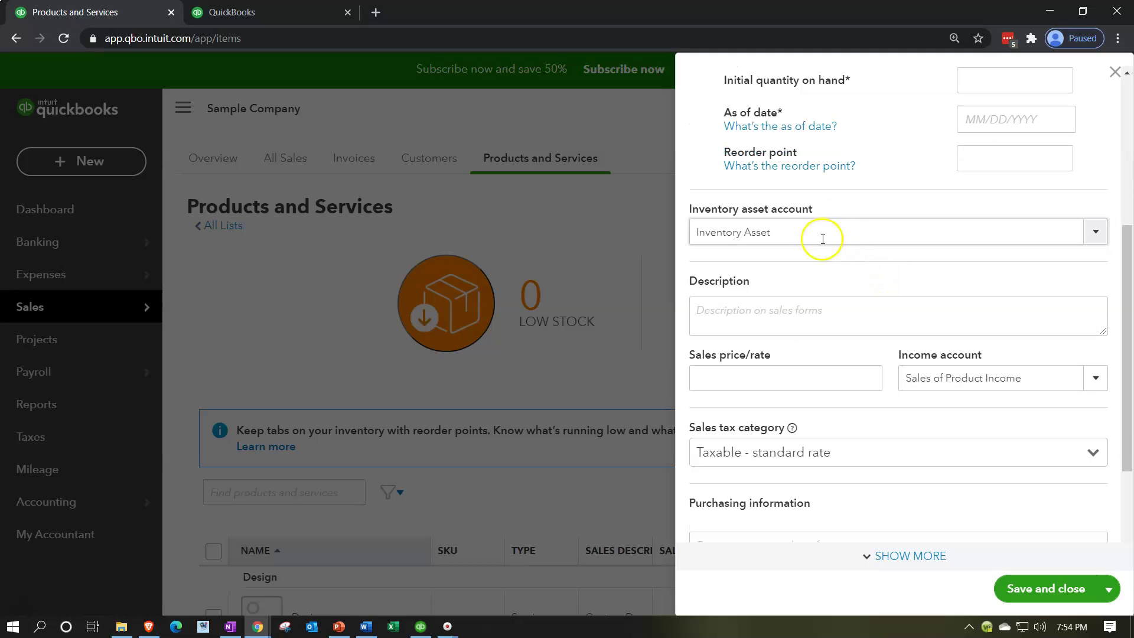
click(1090, 230)
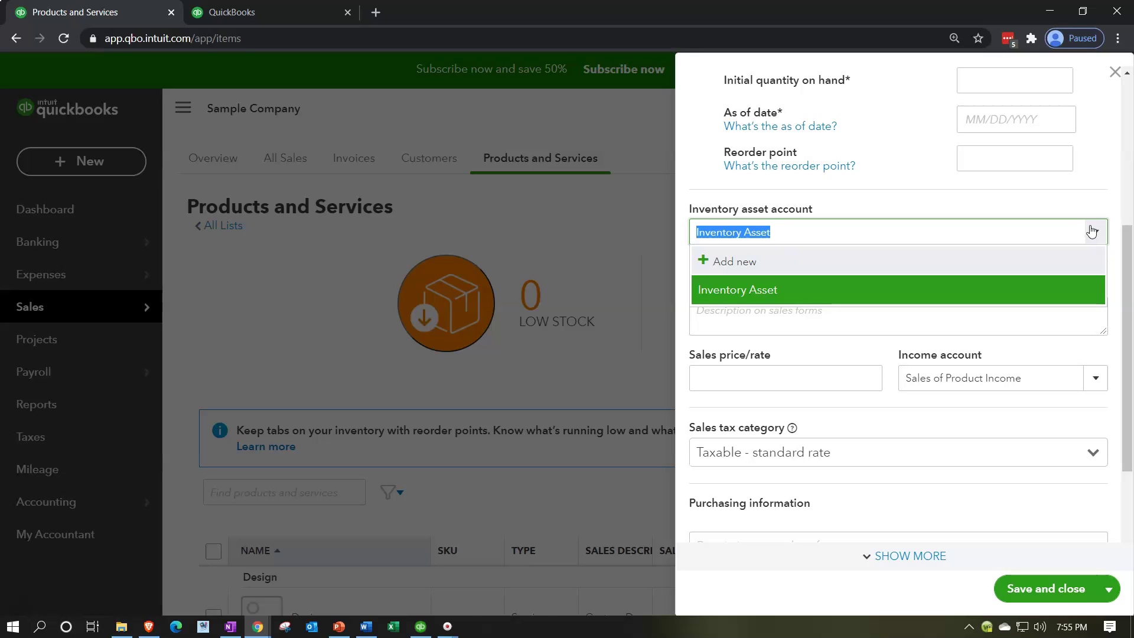
click(1092, 230)
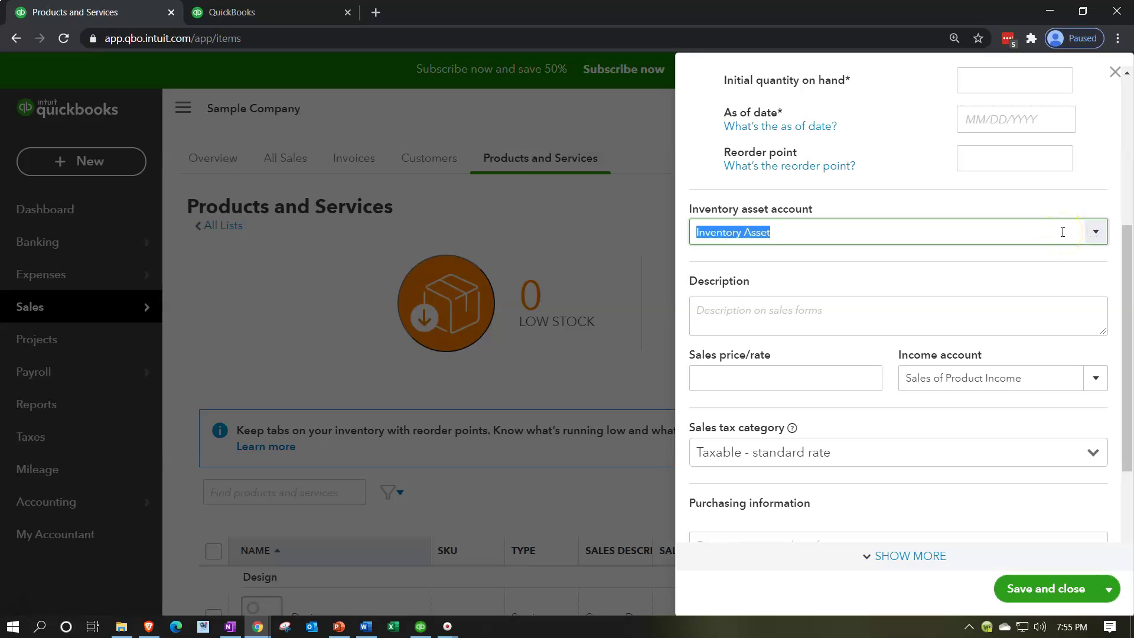
Enter "Inventory Item" as the sales description and set the sales price/rate to 500
click(821, 314)
text(Inventory Item)
scroll(823, 314, down, 1)
click(802, 311)
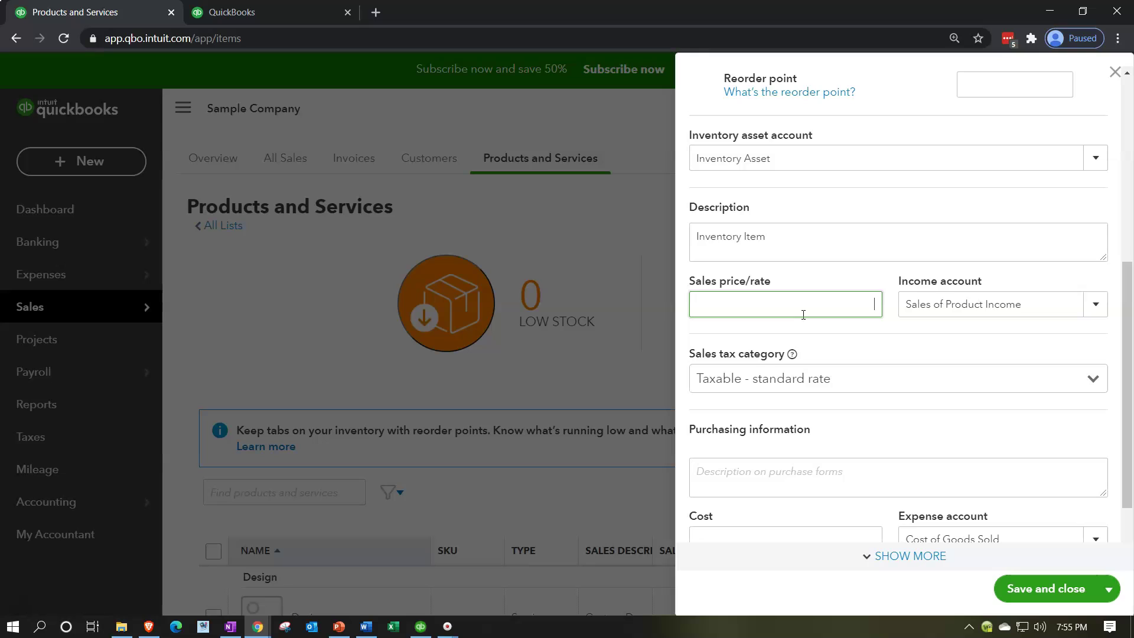
text(500)
key(Tab)
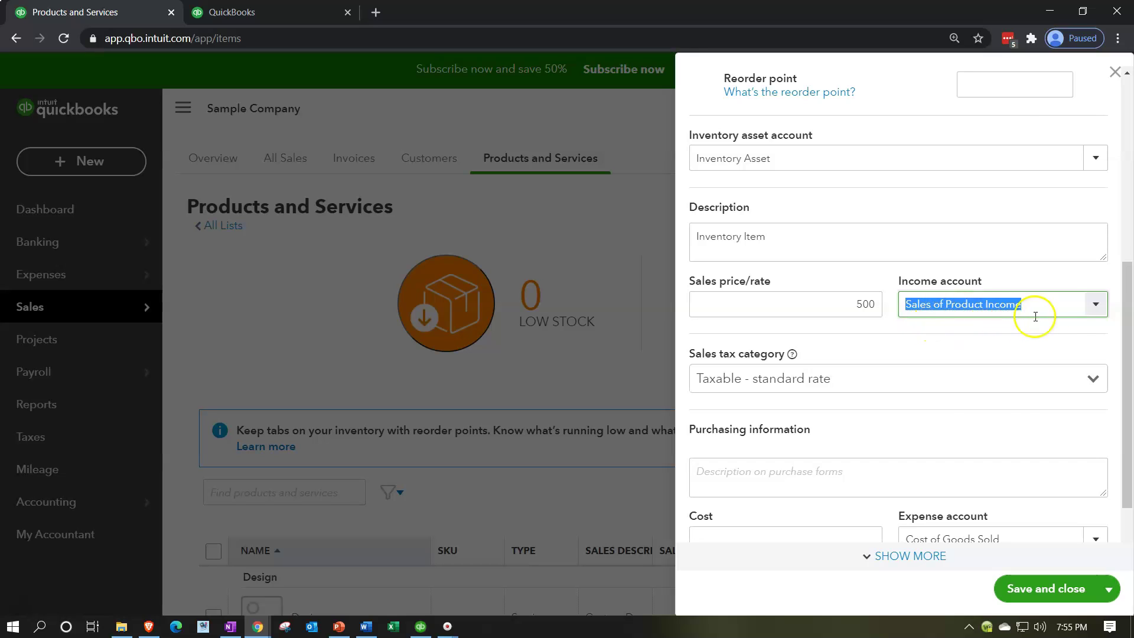
Keep Sales of Product Income as the income account and choose Taxable - standard rate as the sales tax category
click(1094, 306)
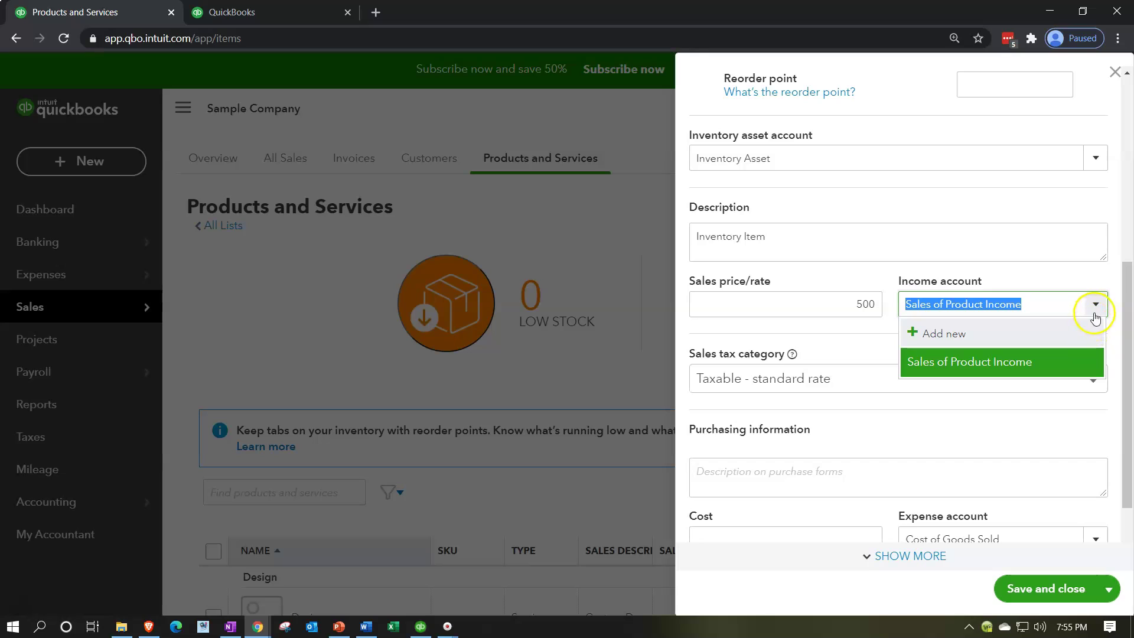
click(1096, 309)
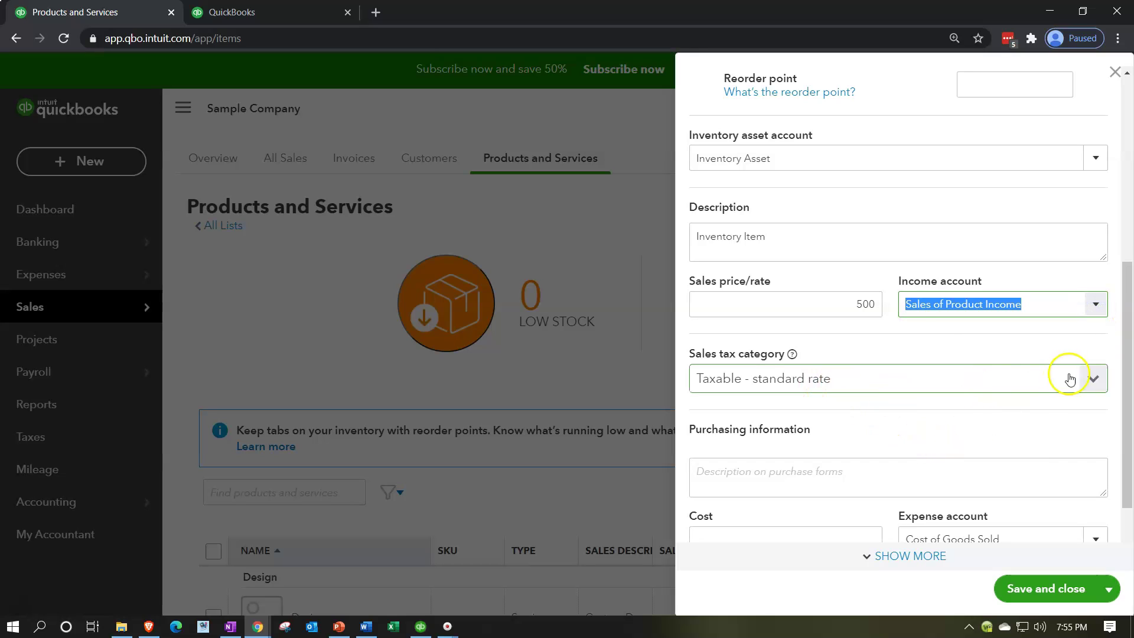
click(1089, 376)
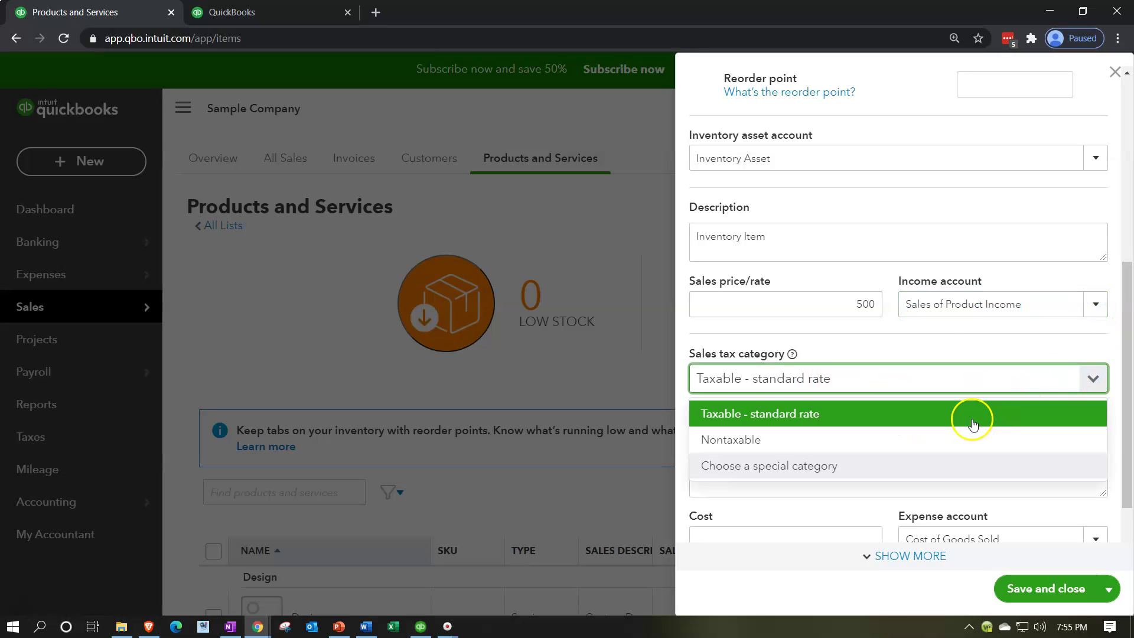
click(971, 426)
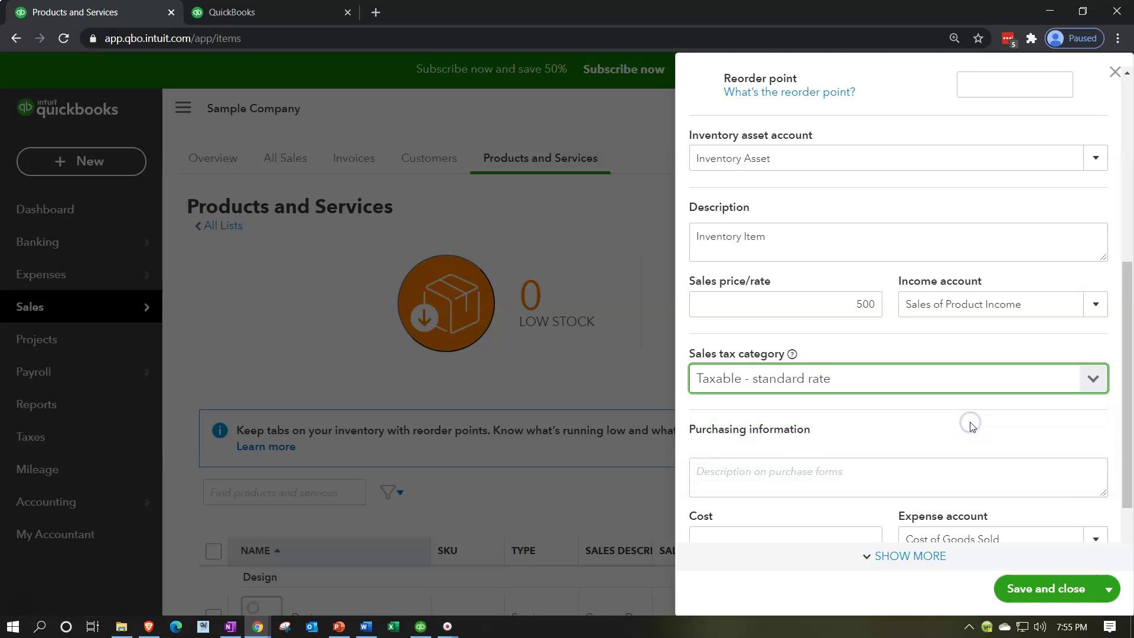
Enter "Inventory Item" as the purchase description, set the cost to 300, keep Cost of Goods Sold and leave the preferred vendor blank
scroll(806, 433, down, 1)
click(745, 411)
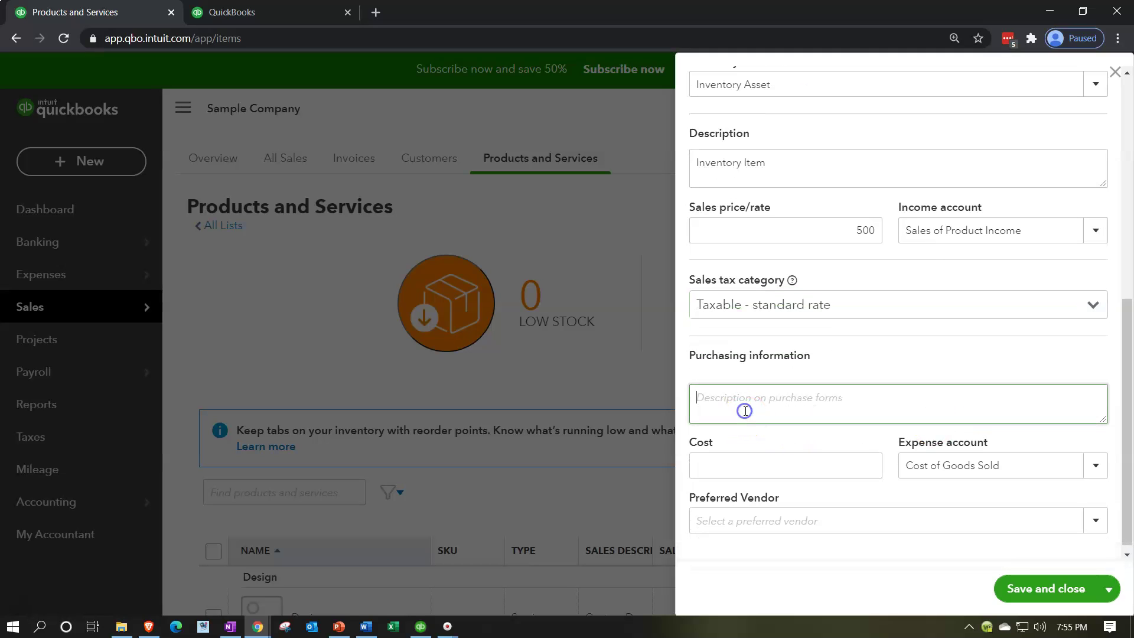
key(ctrl+v)
scroll(745, 411, down, 1)
click(747, 444)
click(748, 444)
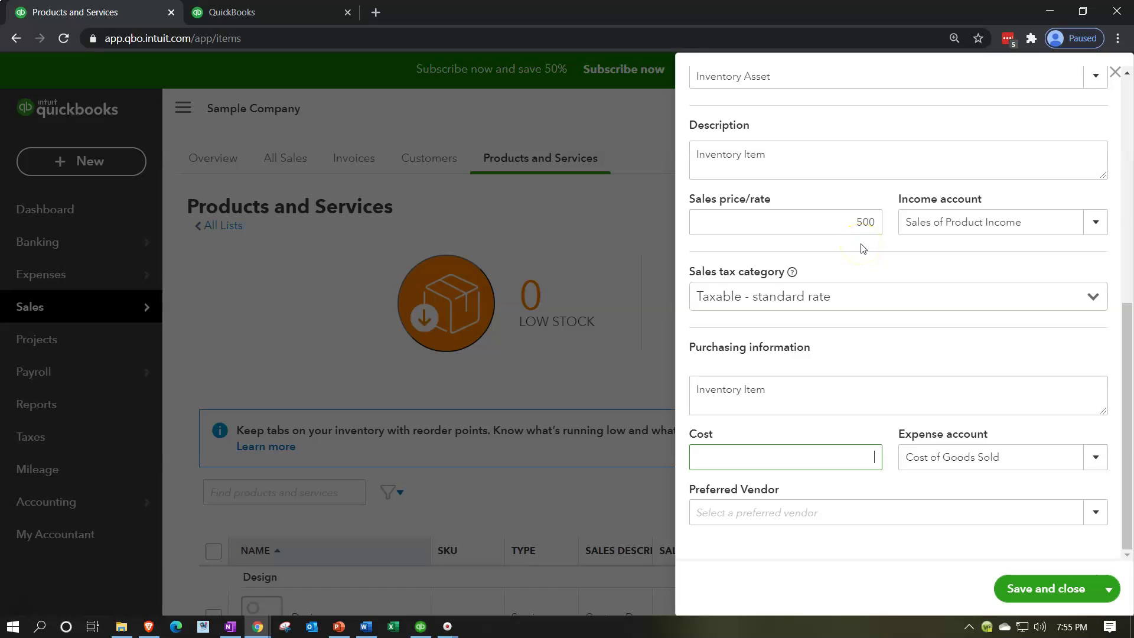
text(300)
key(Tab)
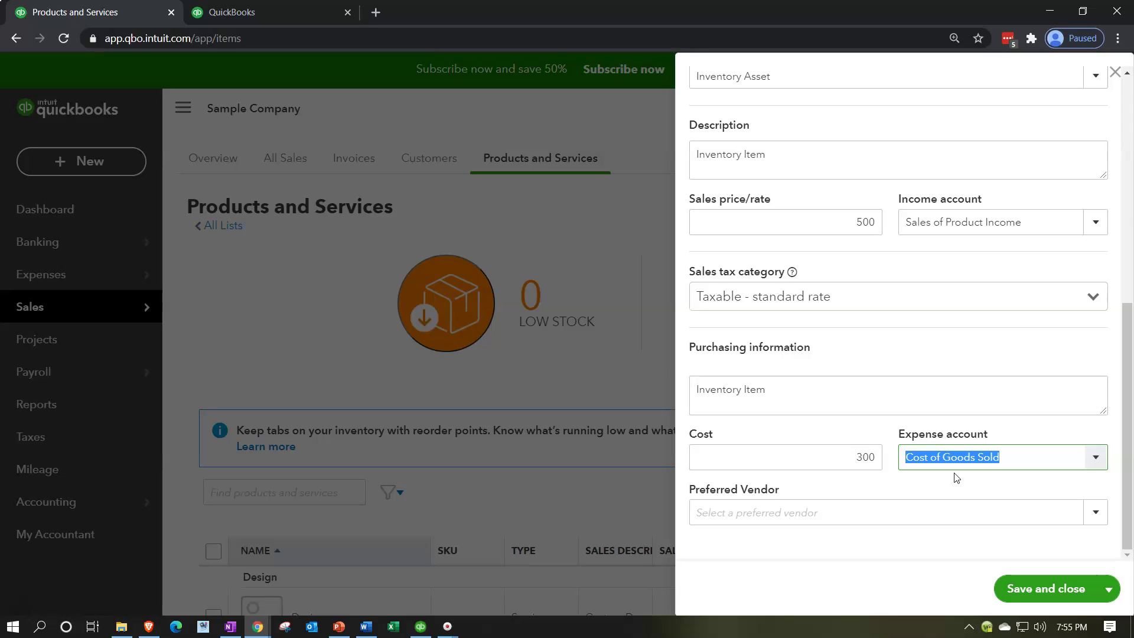
click(1090, 514)
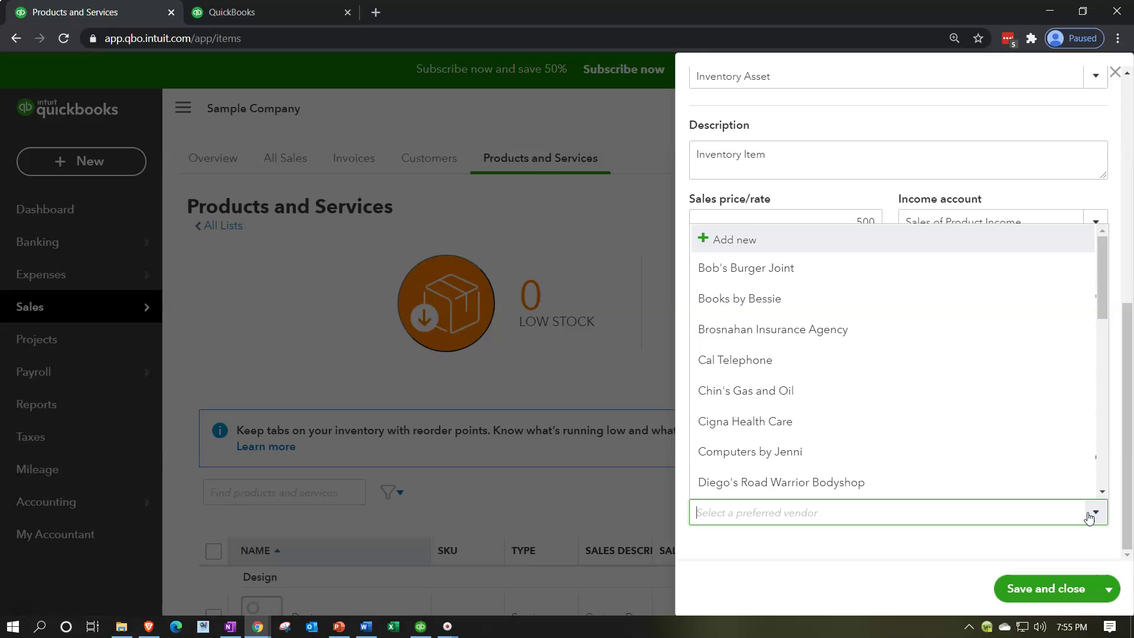
click(1090, 515)
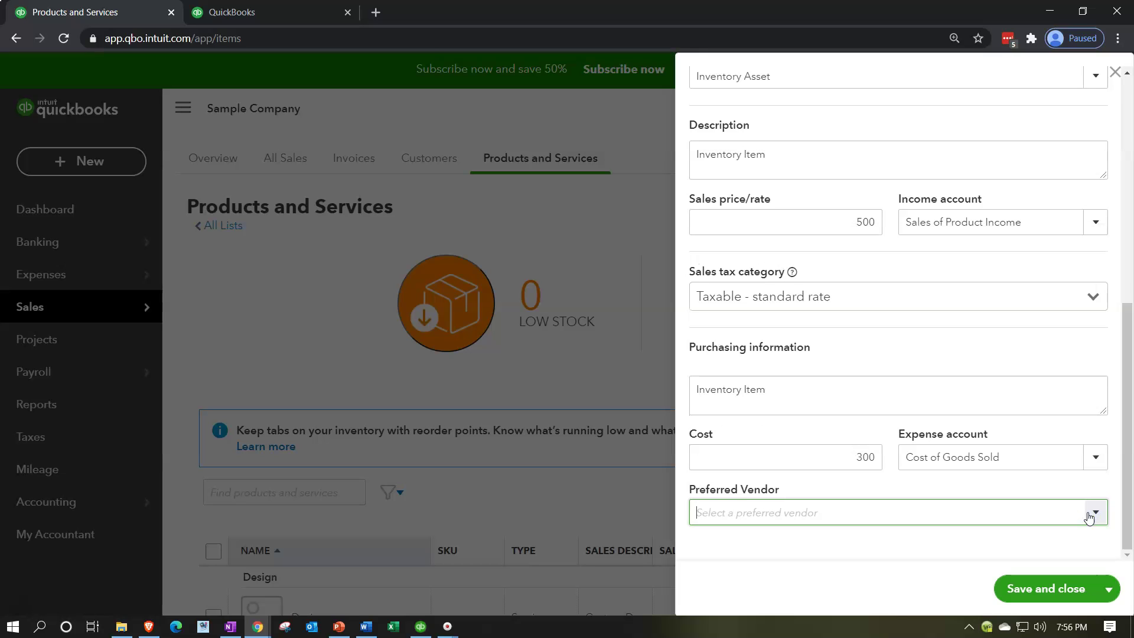
Set the inventory item's initial quantity on hand to 0, supply the required as-of date and save the item
click(1045, 590)
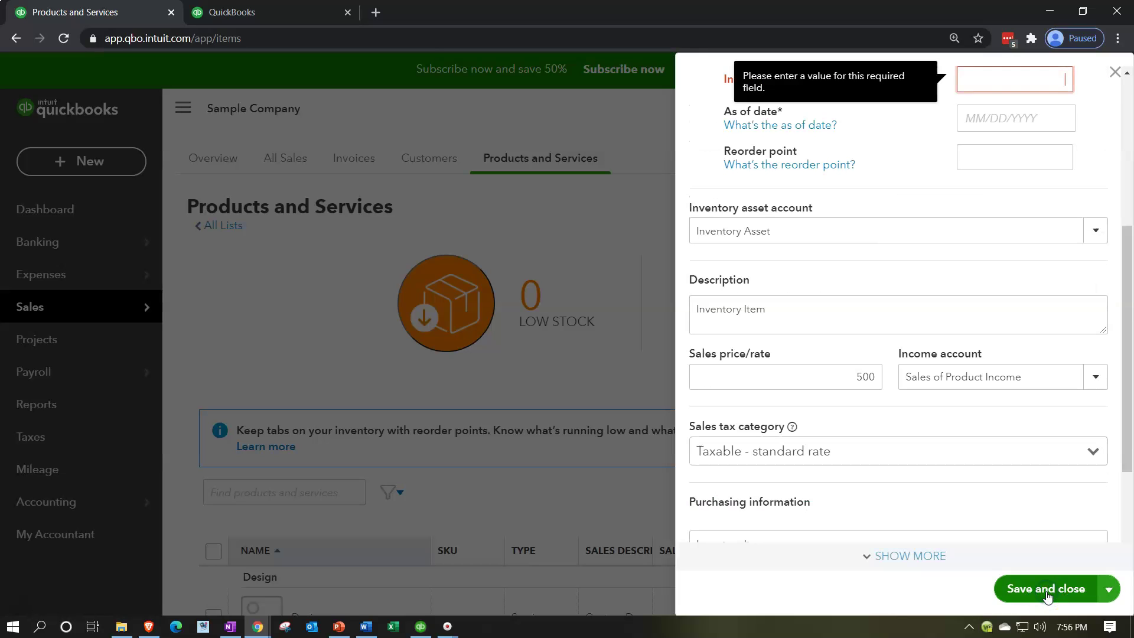
scroll(995, 463, up, 3)
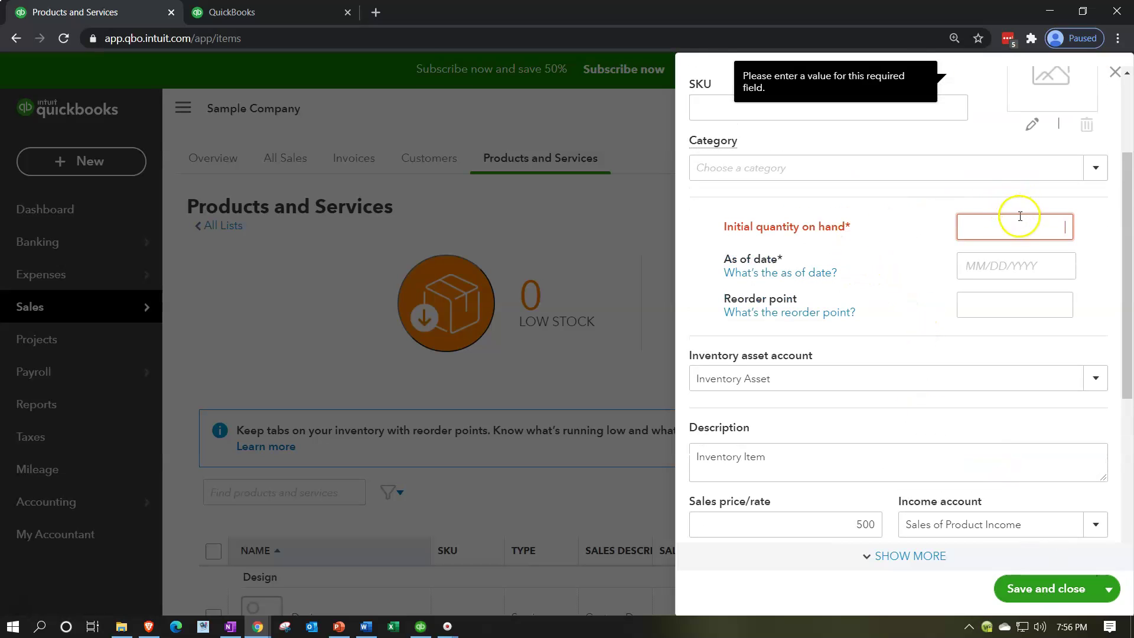
text(0)
key(Tab)
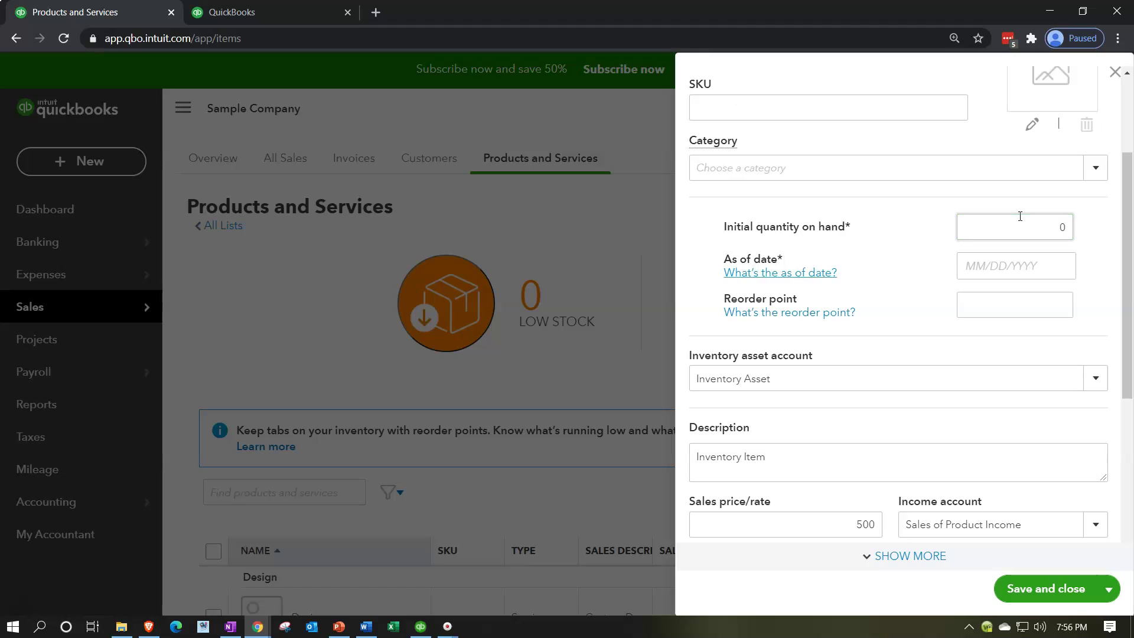
click(1030, 592)
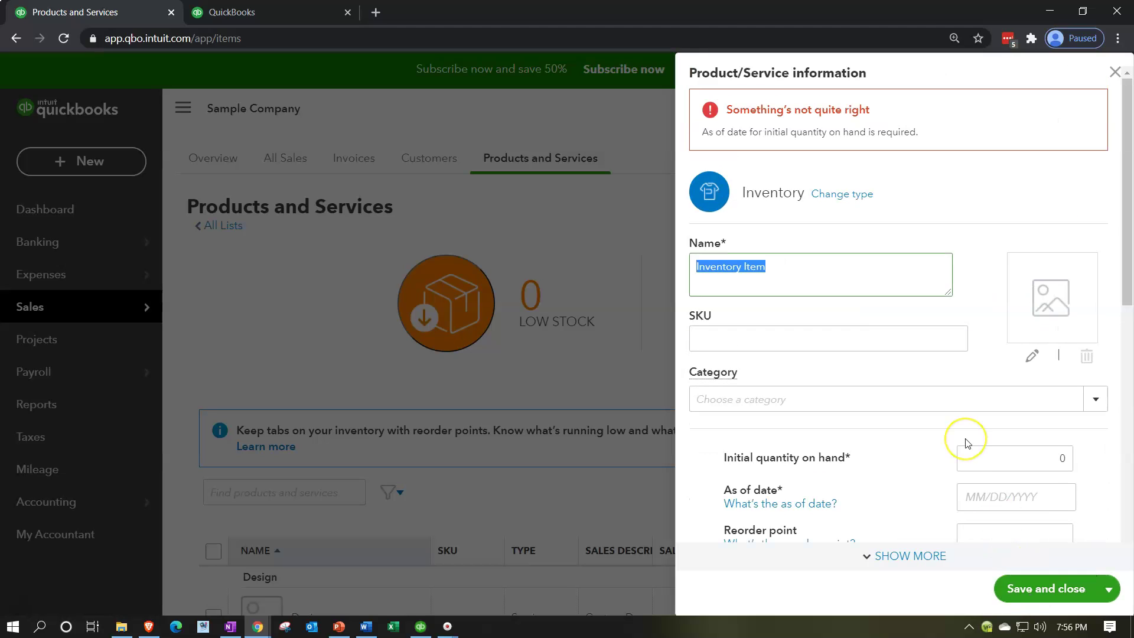
key(Escape)
Find the new Inventory Item in the products and services list and check its price, cost and quantity on hand
scroll(822, 435, down, 10)
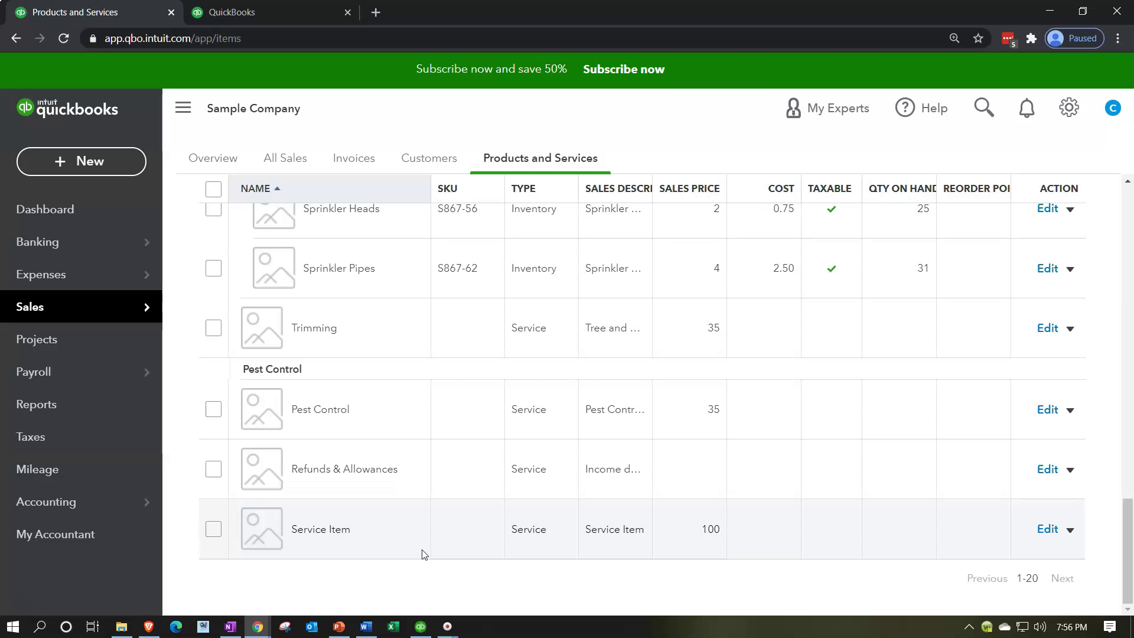
scroll(413, 549, up, 10)
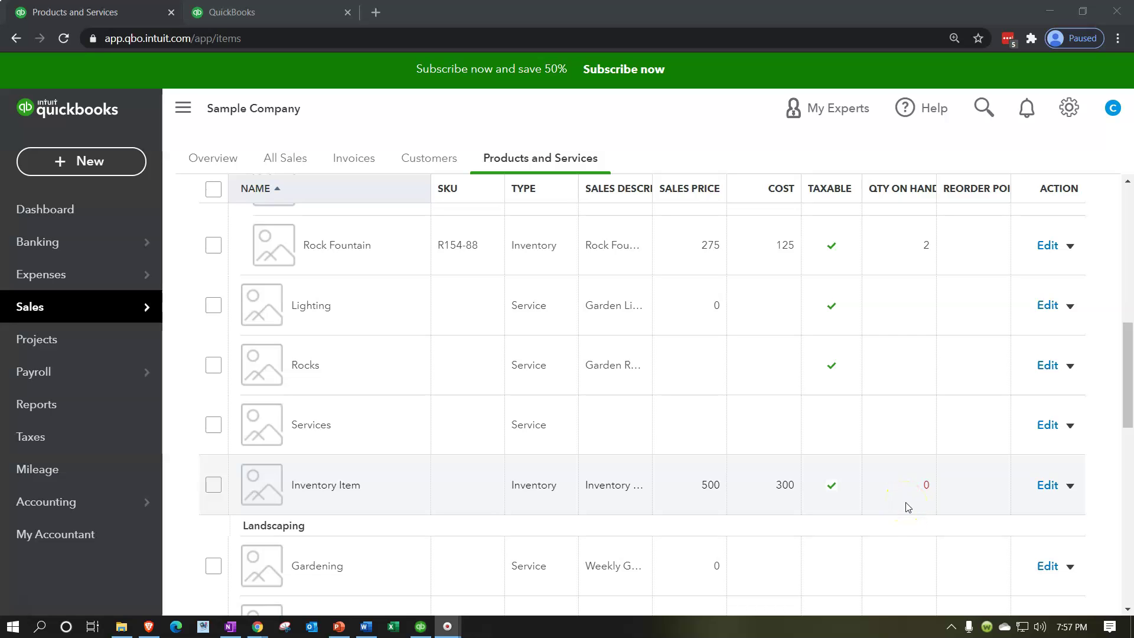
scroll(997, 251, up, 4)
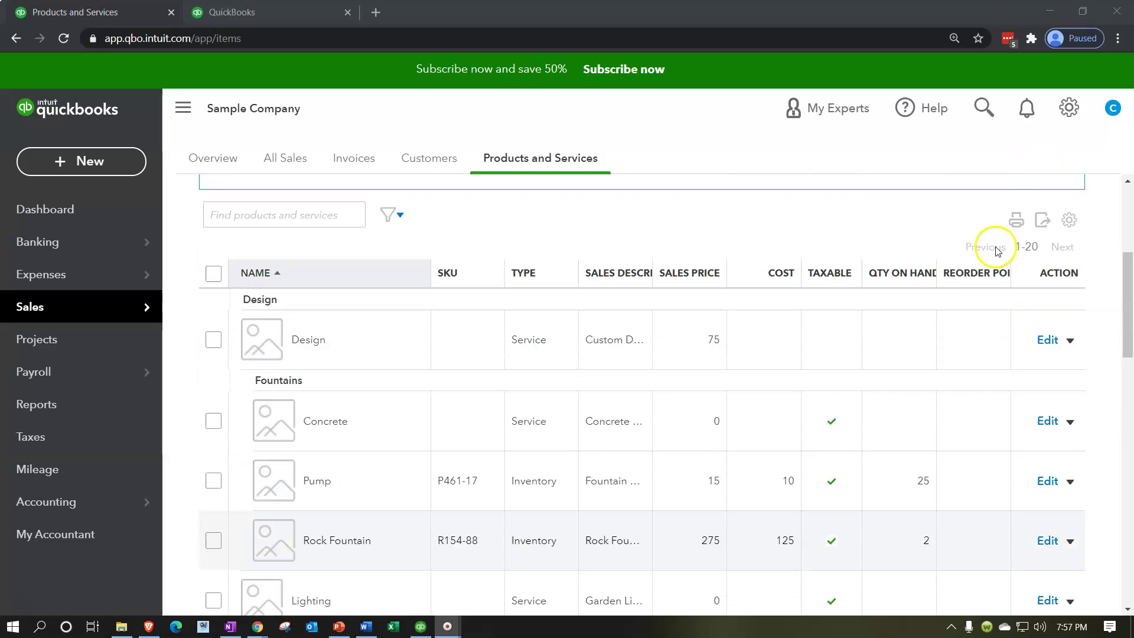
Start a new bundle item and add Design:Fountains:Concrete as its first component
scroll(996, 247, up, 5)
click(1020, 203)
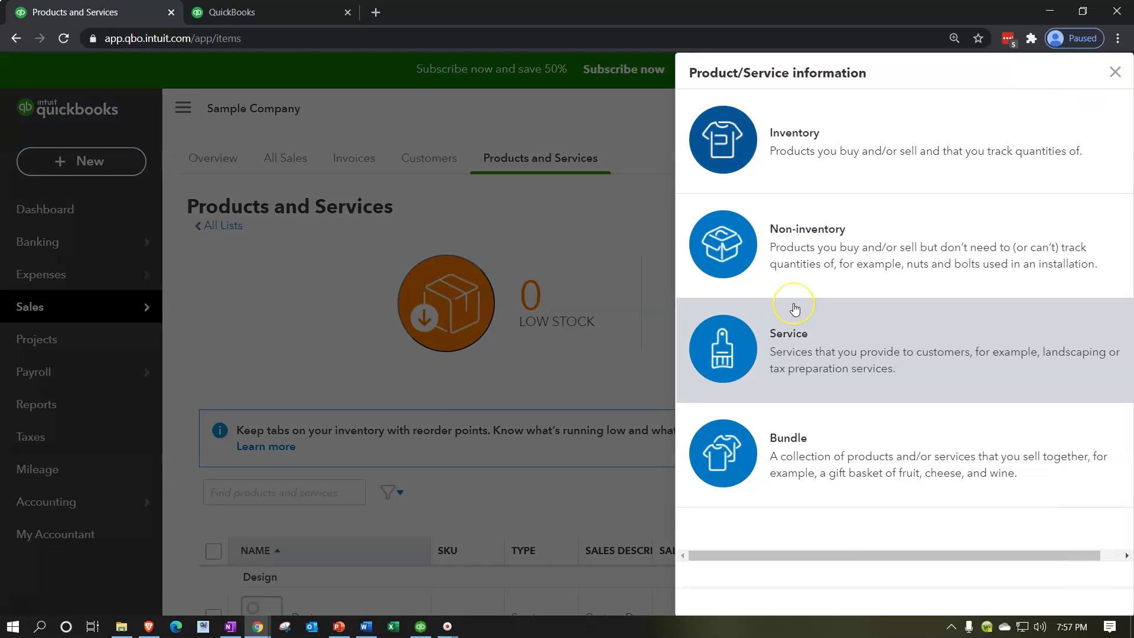
click(817, 481)
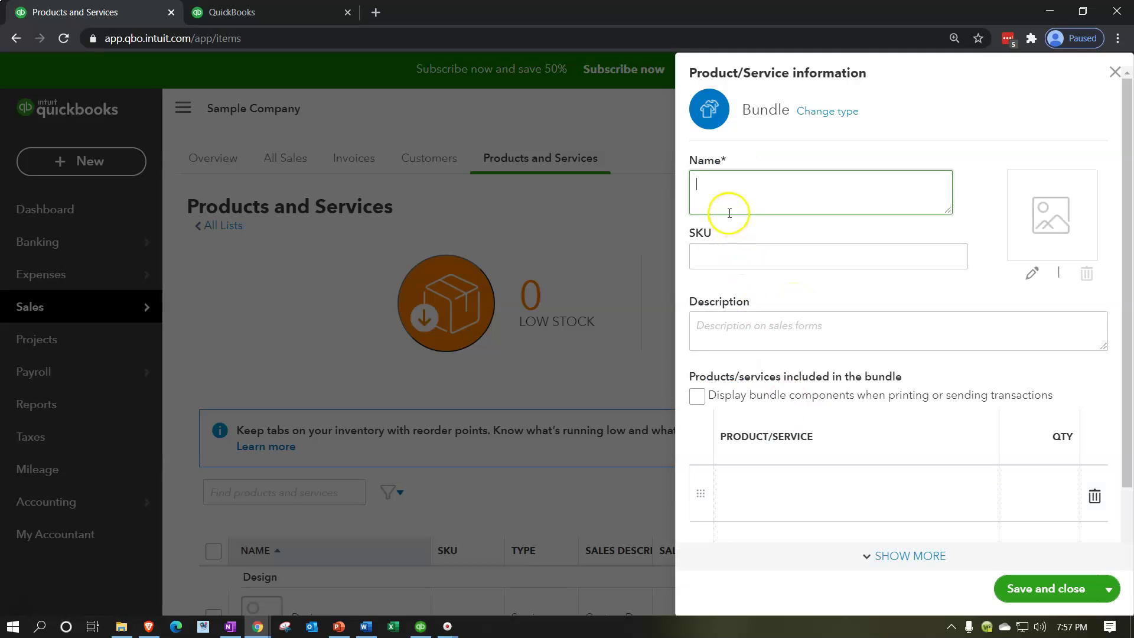
click(854, 491)
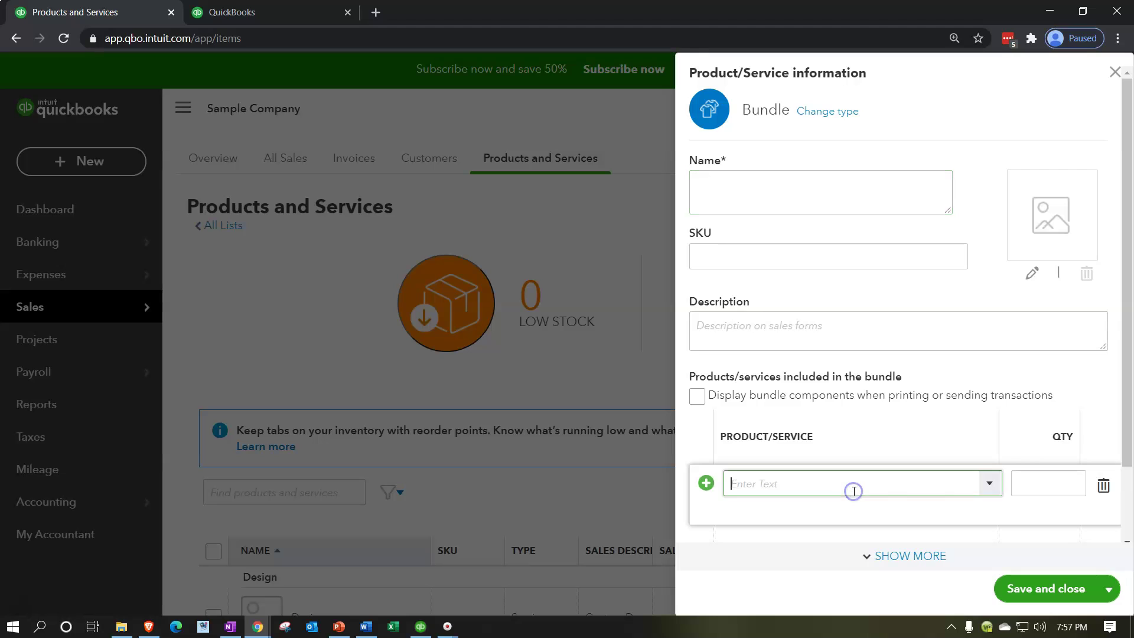
click(989, 483)
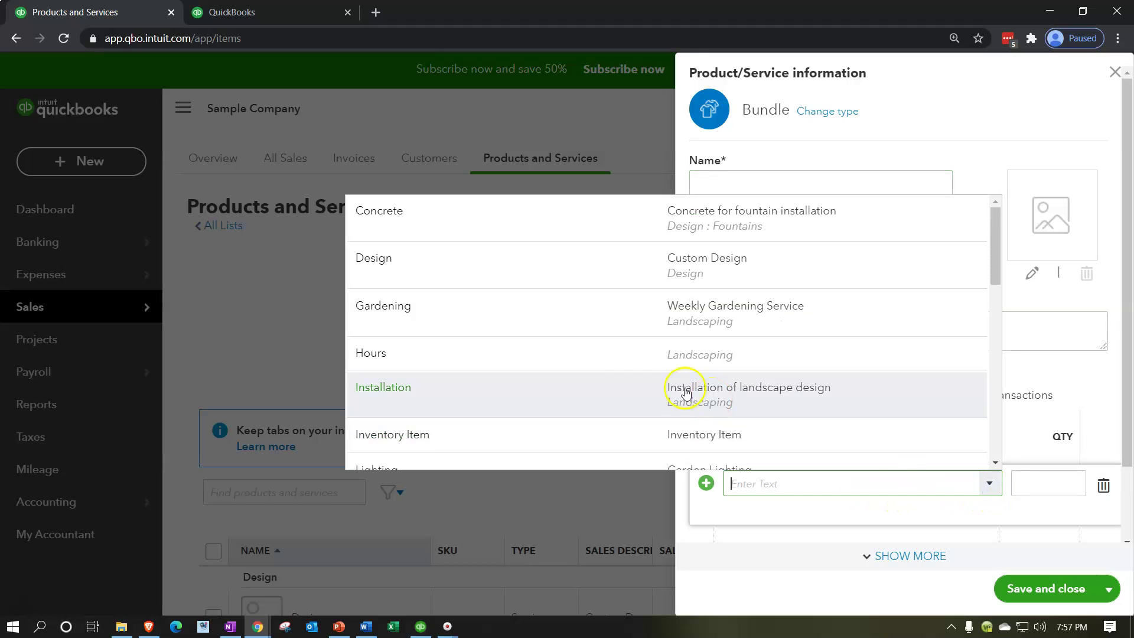
click(525, 228)
click(809, 425)
scroll(814, 432, down, 2)
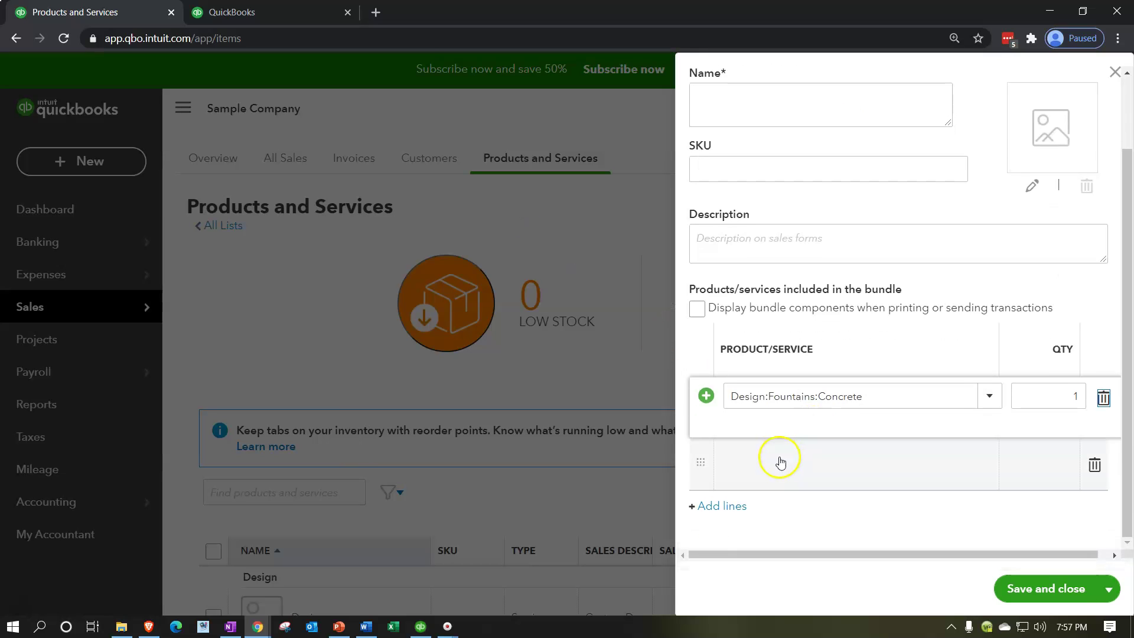
Add Landscaping:Installation as the bundle's second component and close the bundle form without saving
click(732, 468)
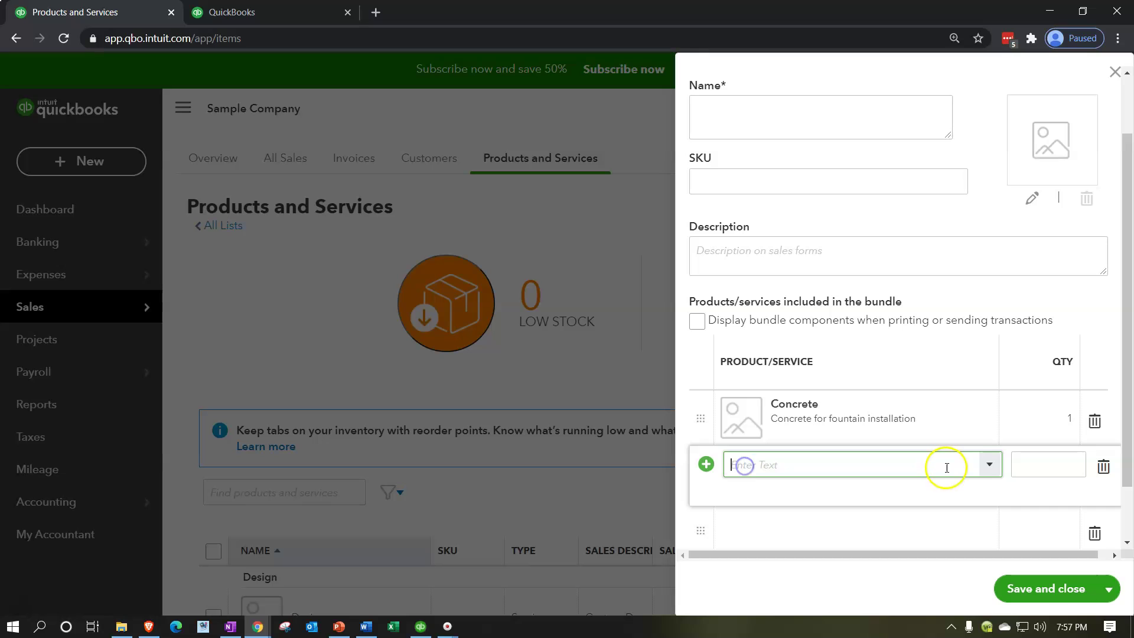
click(989, 464)
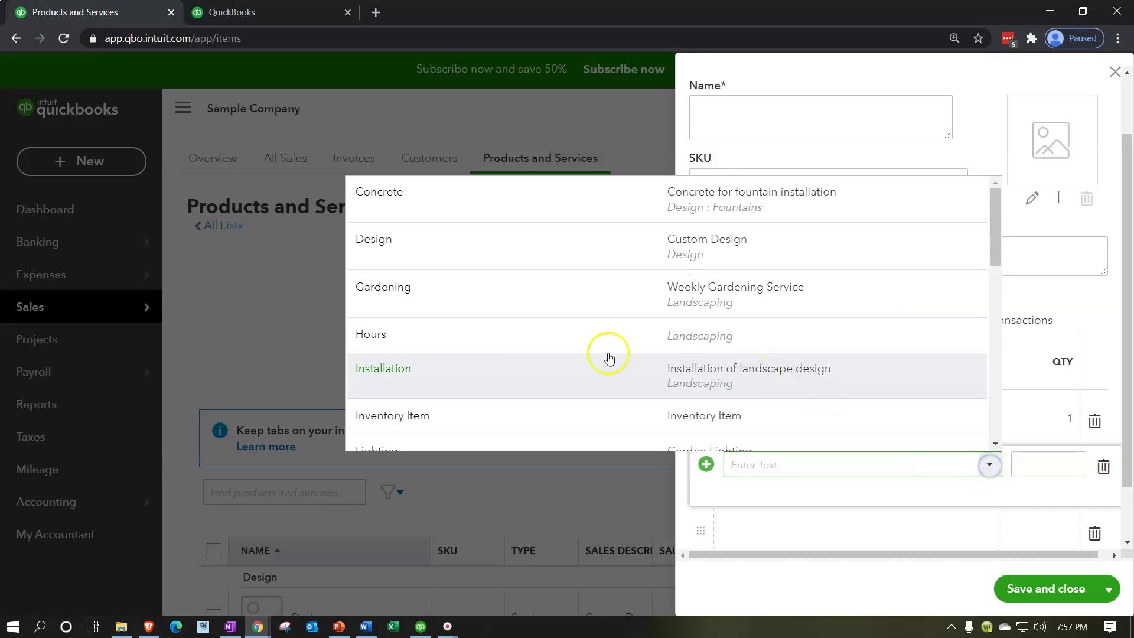
click(440, 365)
scroll(785, 367, down, 1)
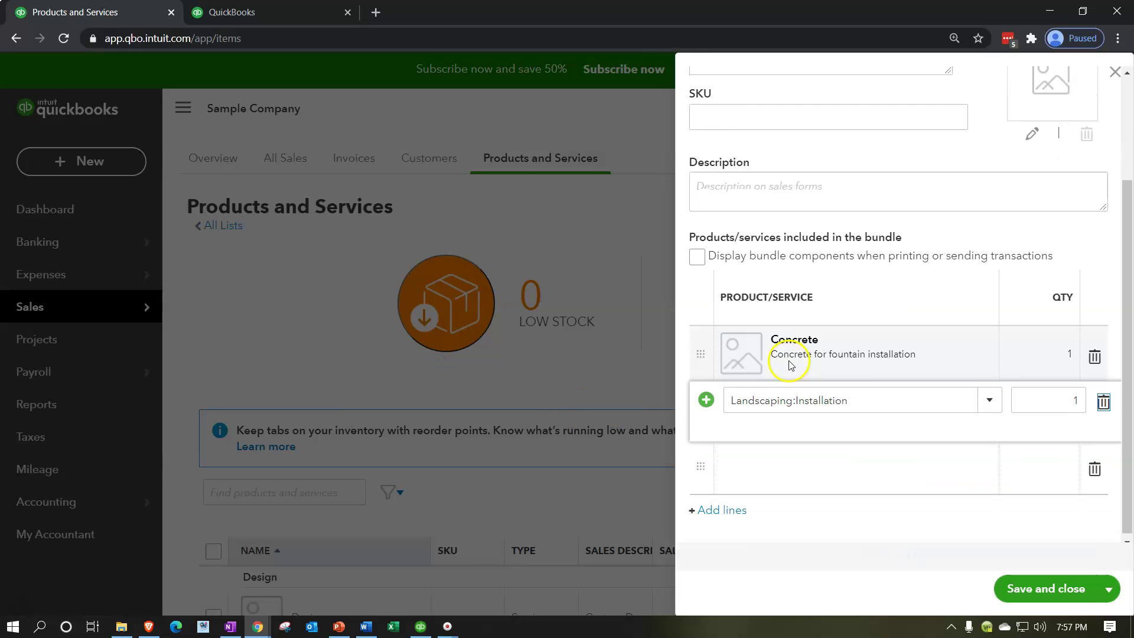
click(760, 473)
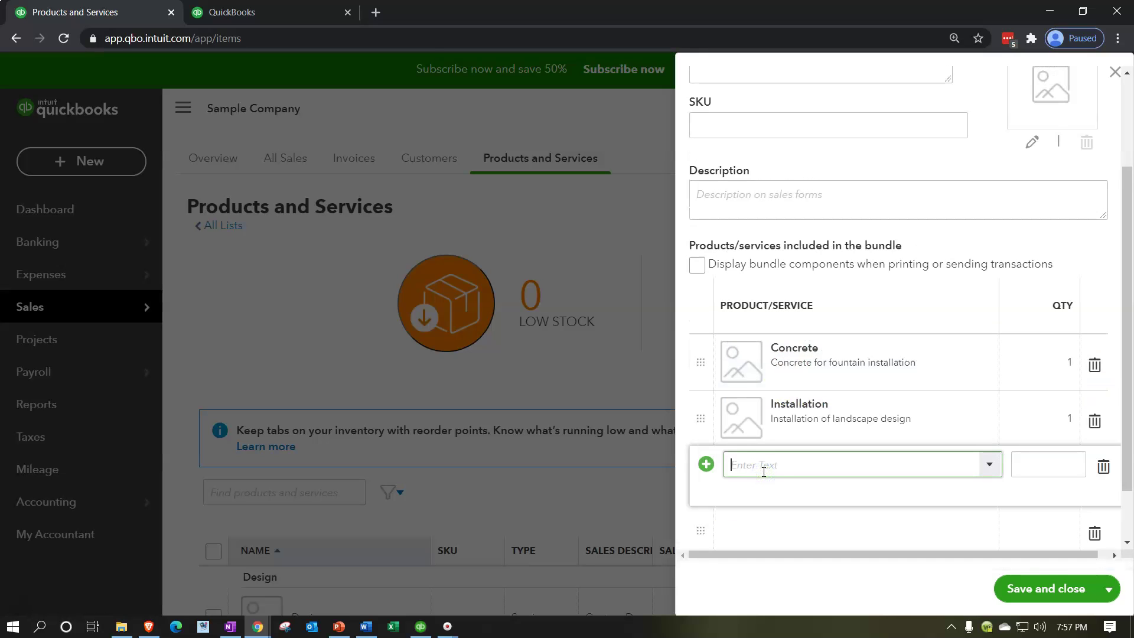
scroll(763, 472, up, 2)
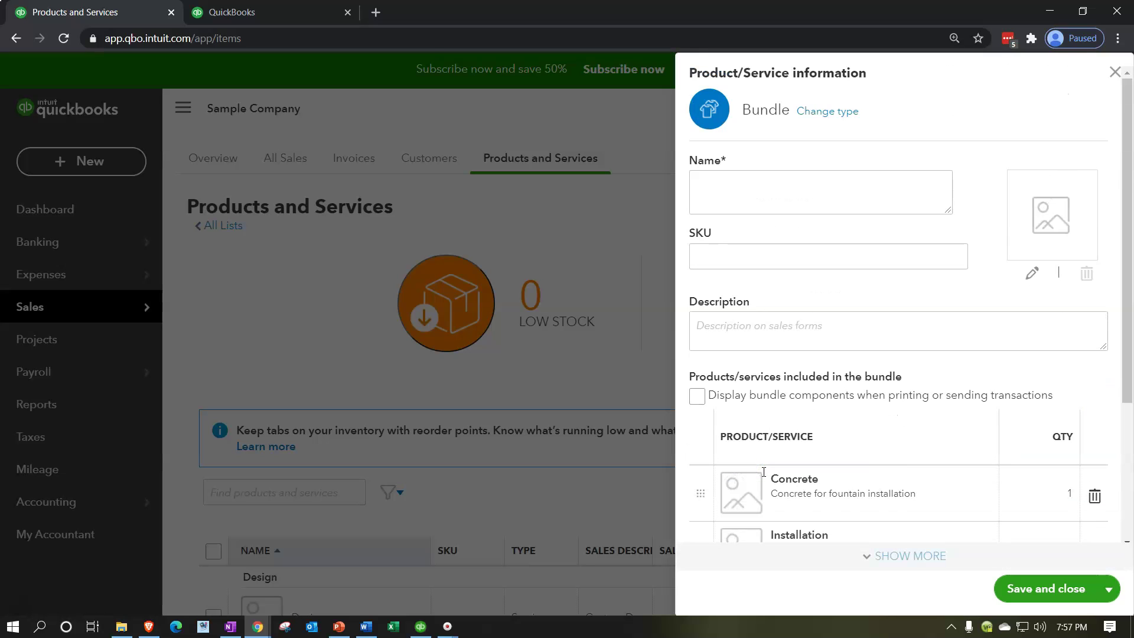
click(1114, 72)
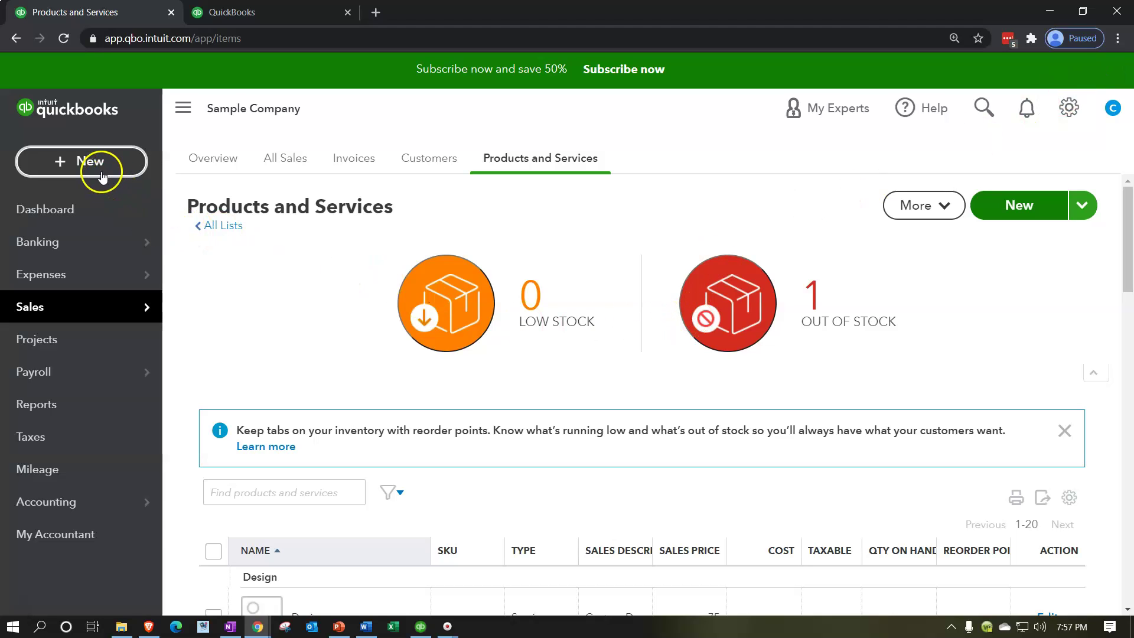
Start a new vendor bill and choose Bob's Burger Joint as the vendor, keeping the default dates
click(102, 174)
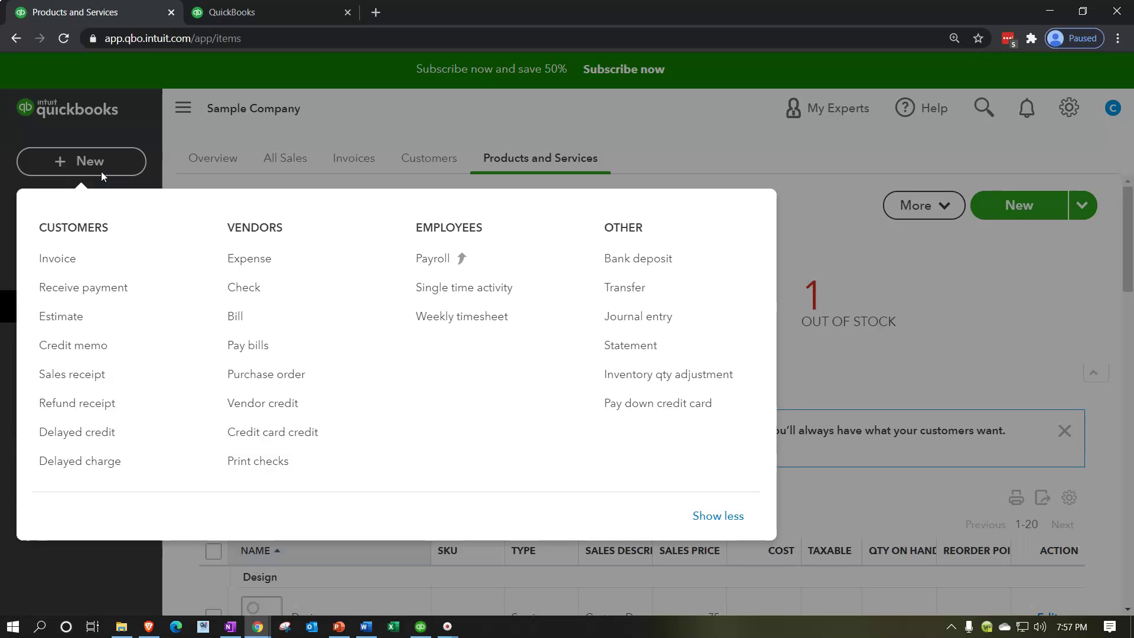
click(41, 267)
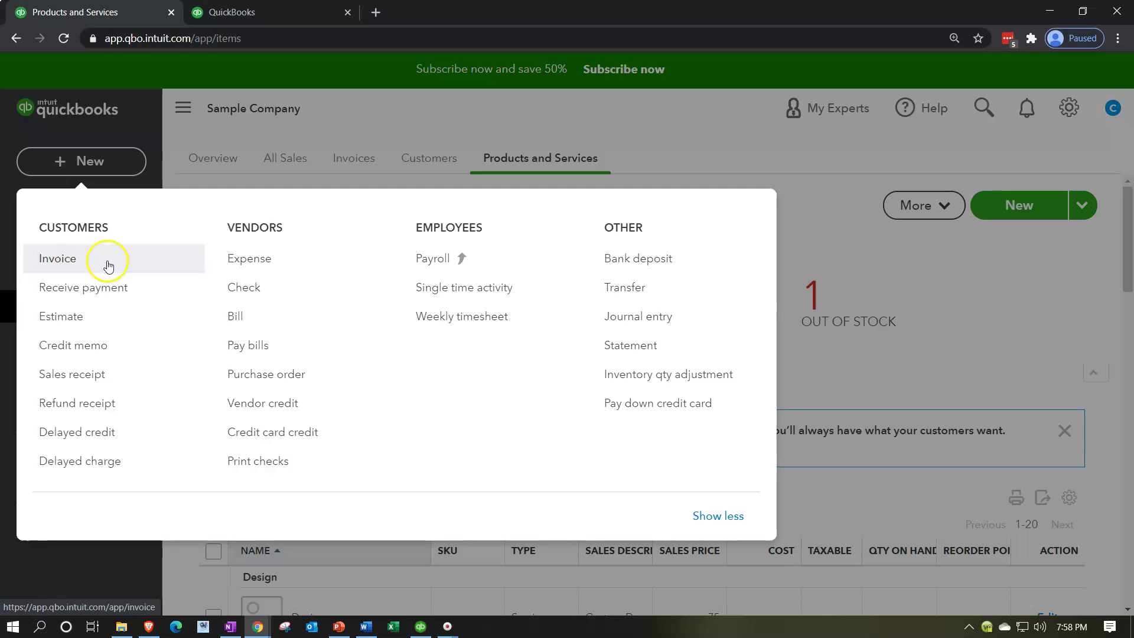
click(255, 327)
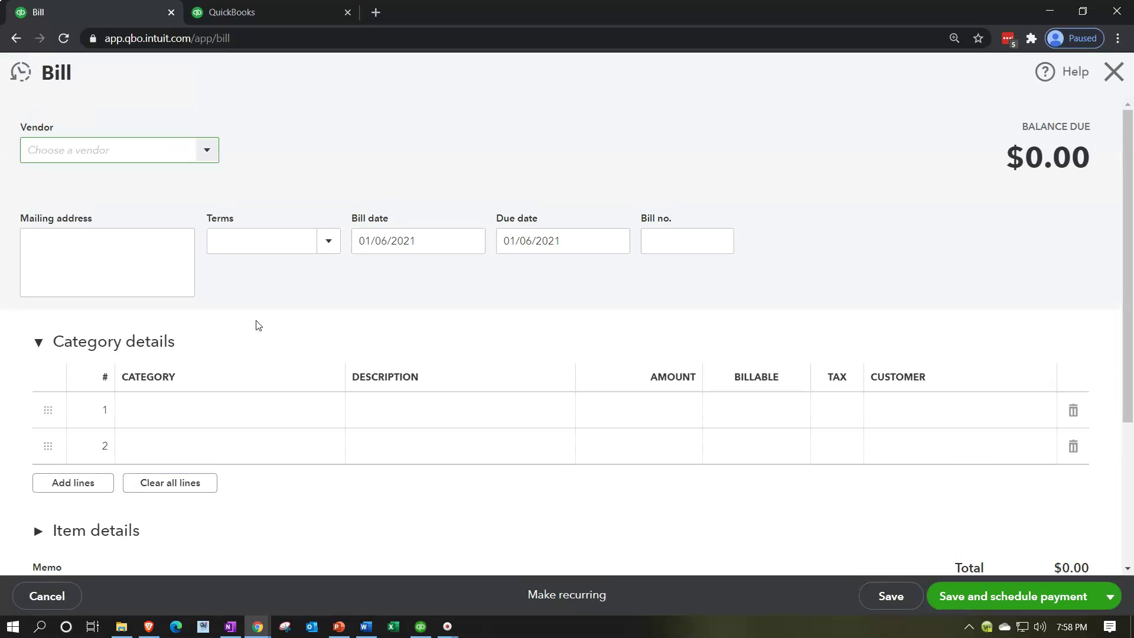
click(208, 151)
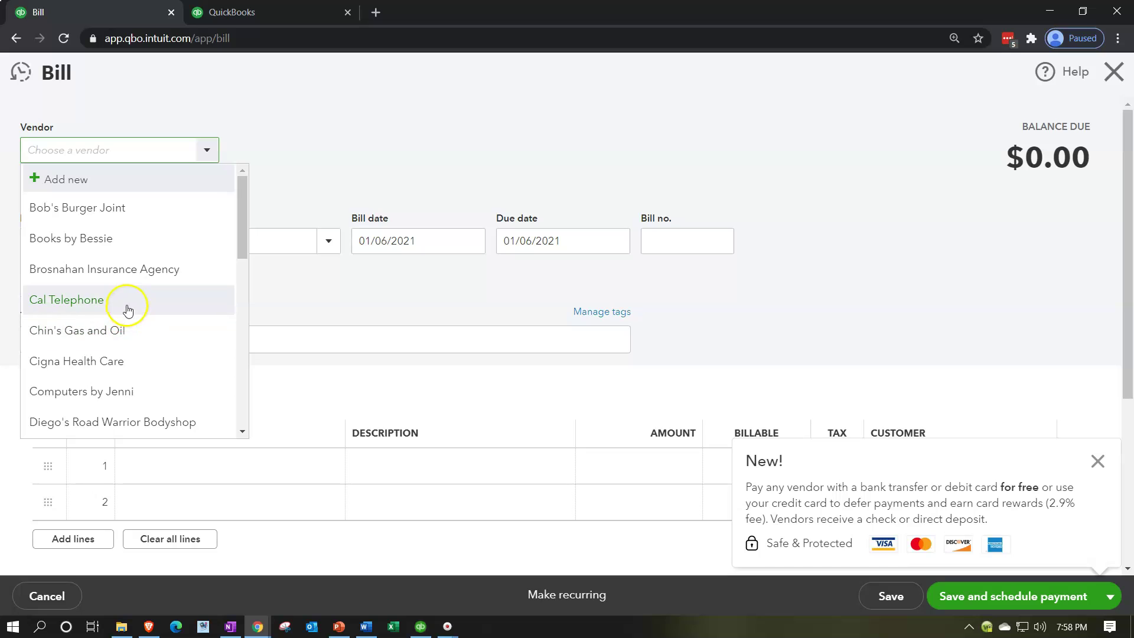
click(98, 218)
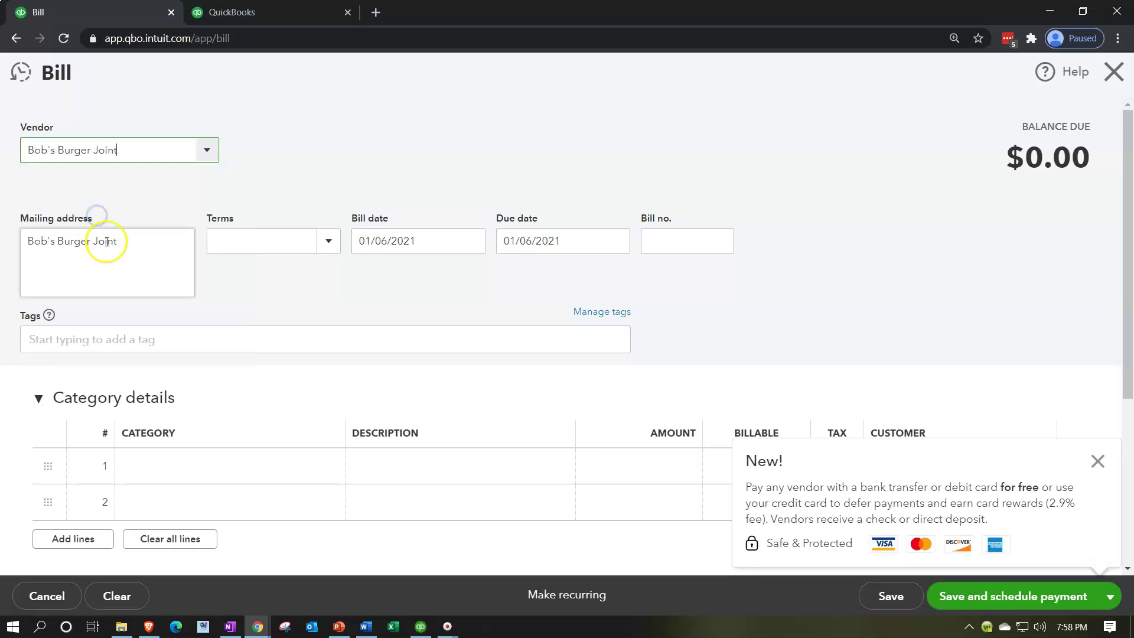
key(Tab)
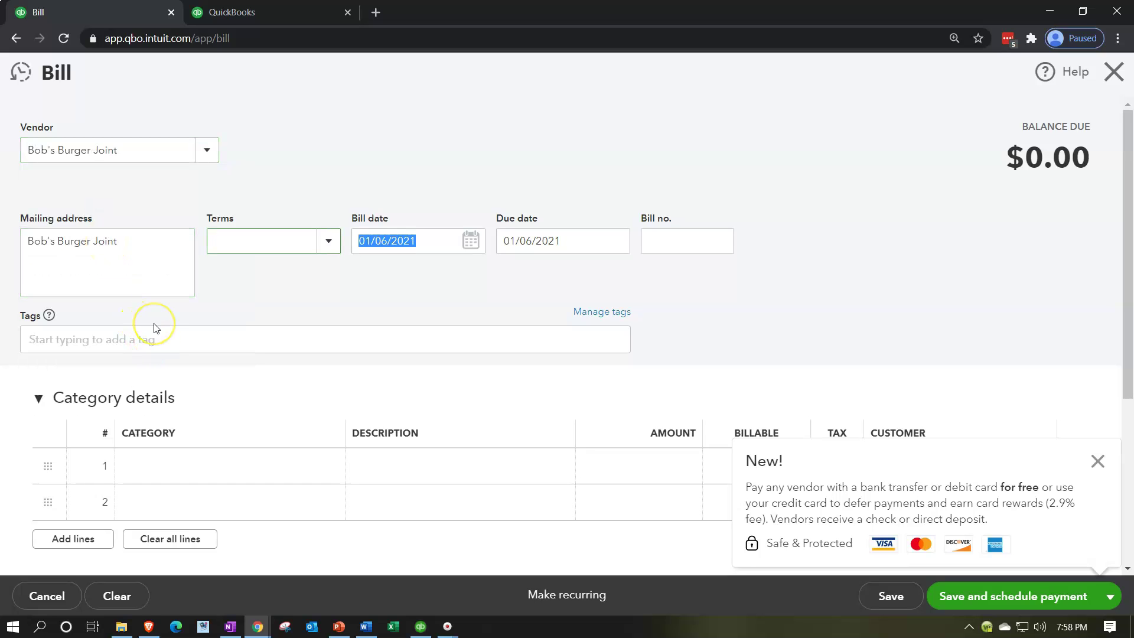
key(Tab)
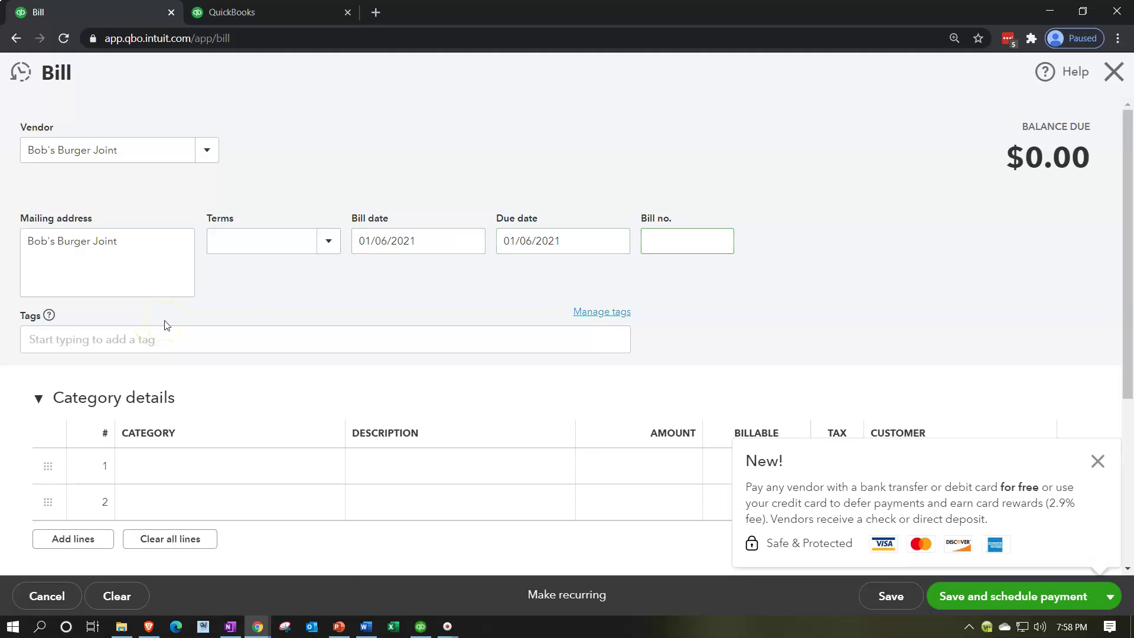
Look up the Inventory Asset account for the bill's first category line and cancel the new-account form without choosing a category
click(178, 467)
text(Iv)
text(Inv)
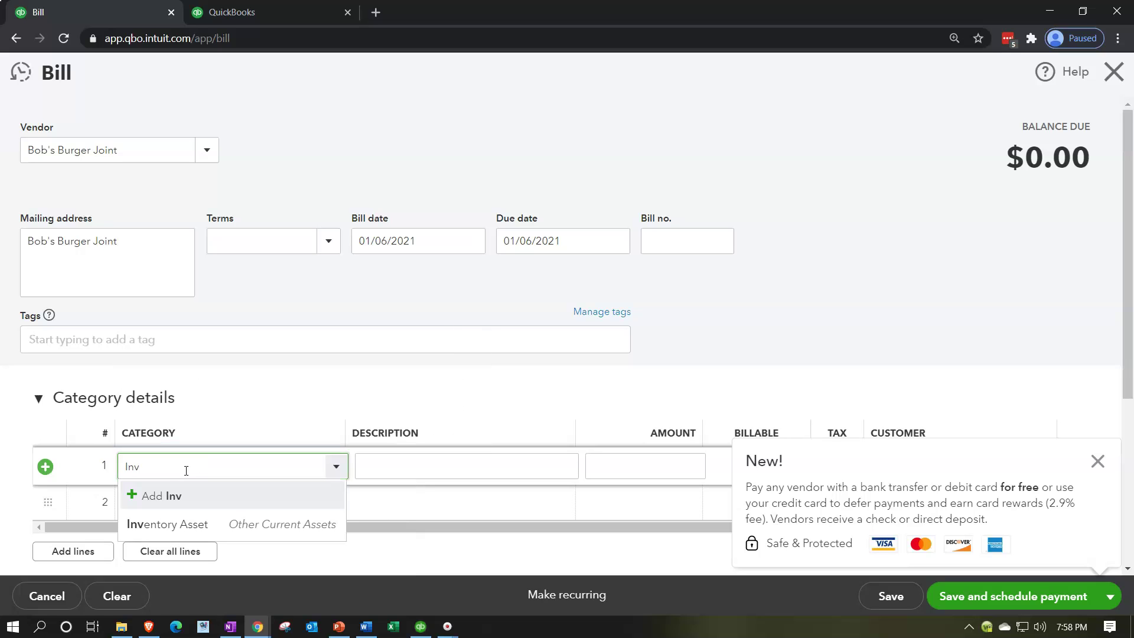
text(I)
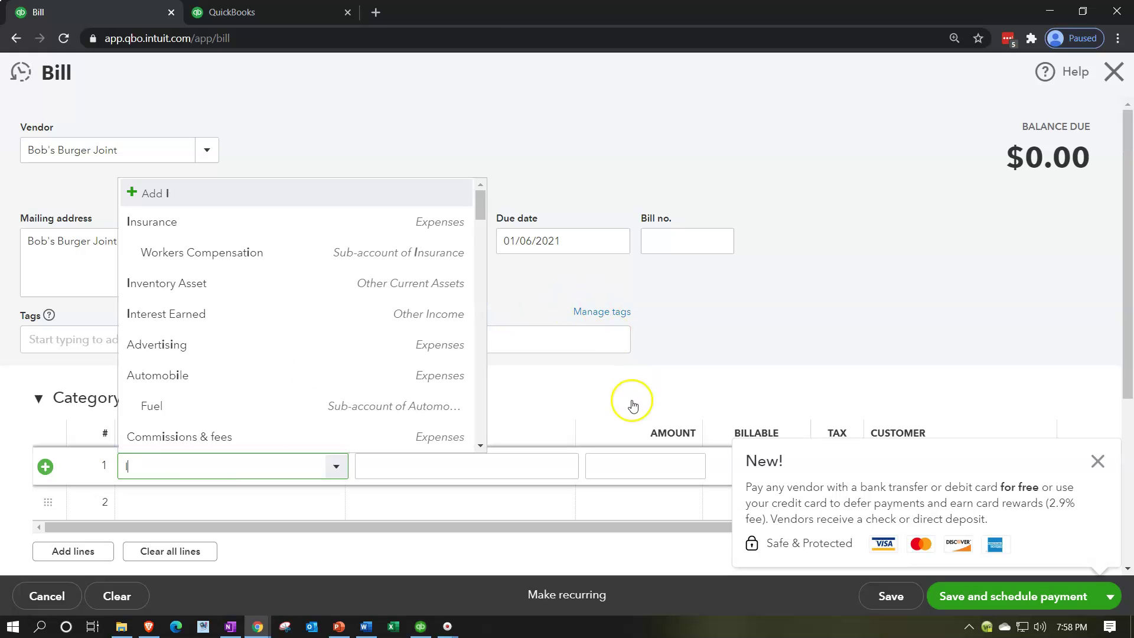
click(631, 405)
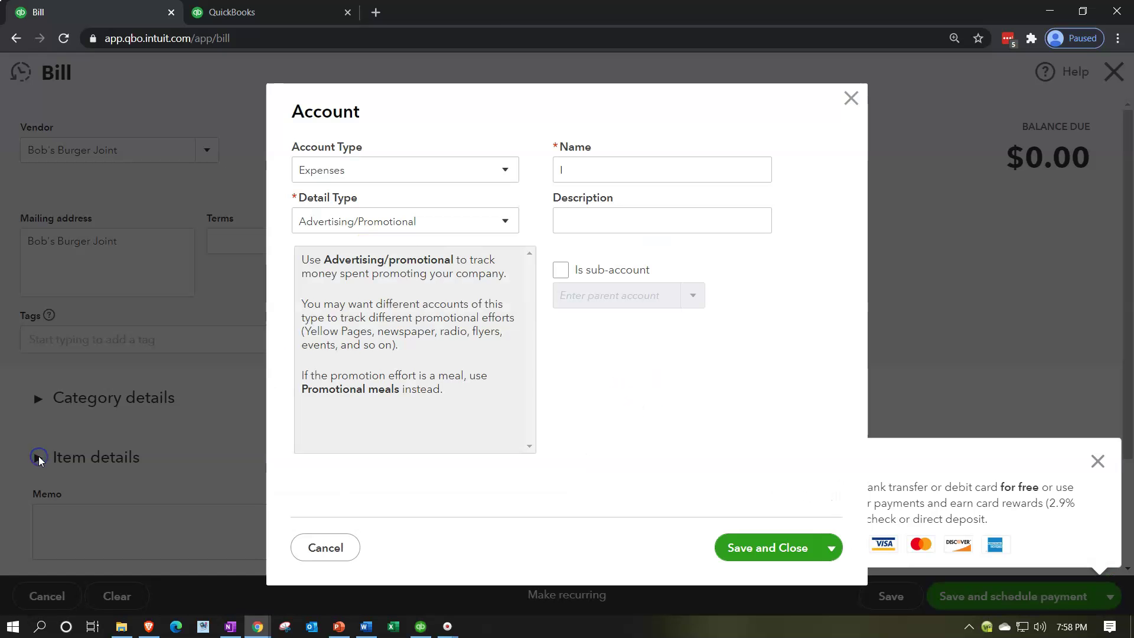
click(851, 98)
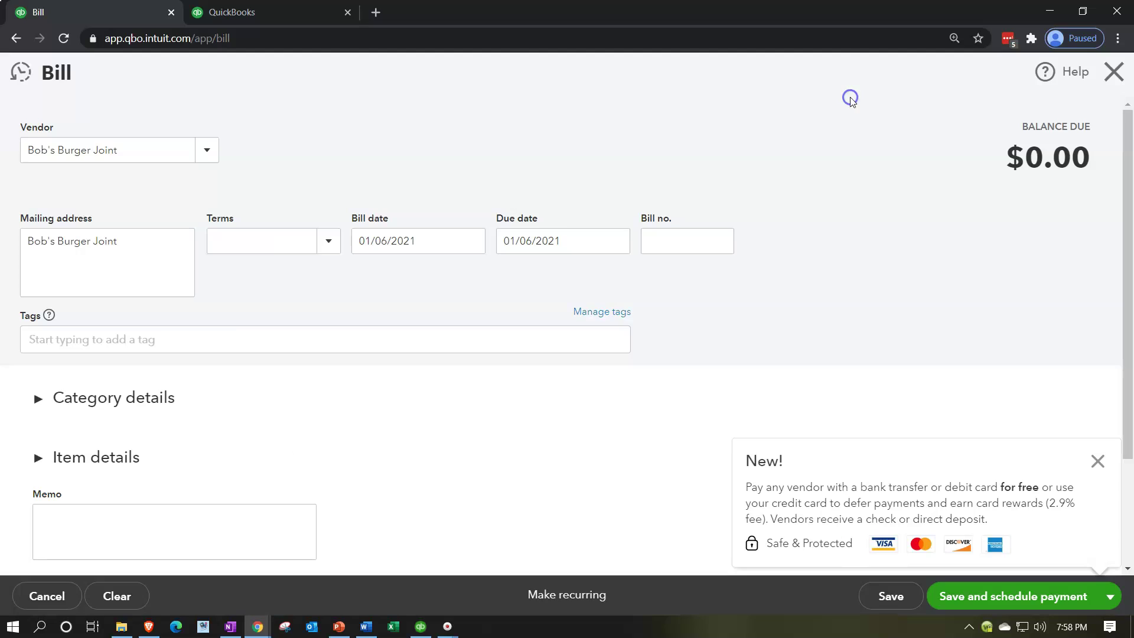
Add Inventory Item with a quantity of 10 as the first line of the bill's item details
click(40, 461)
scroll(88, 442, down, 3)
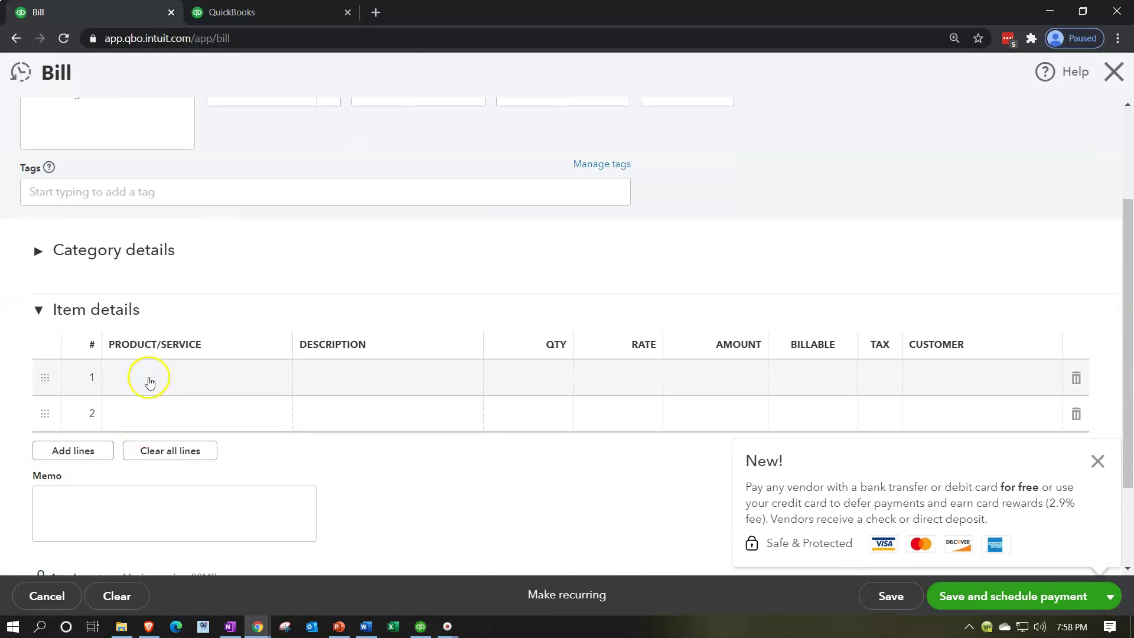
click(150, 383)
text(Inv)
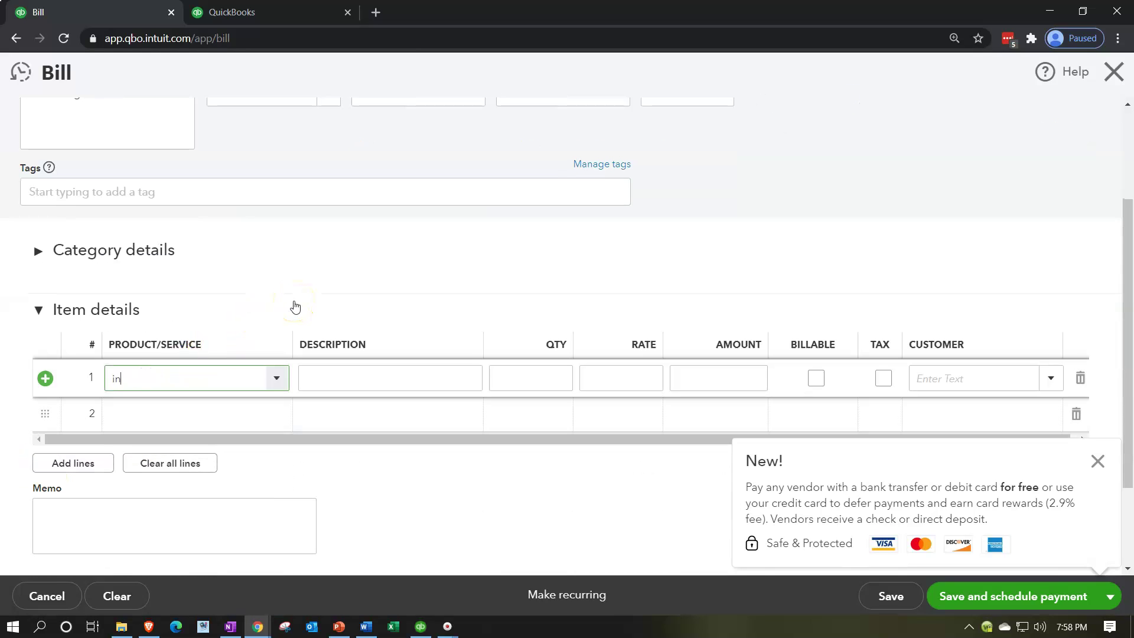
key(Tab)
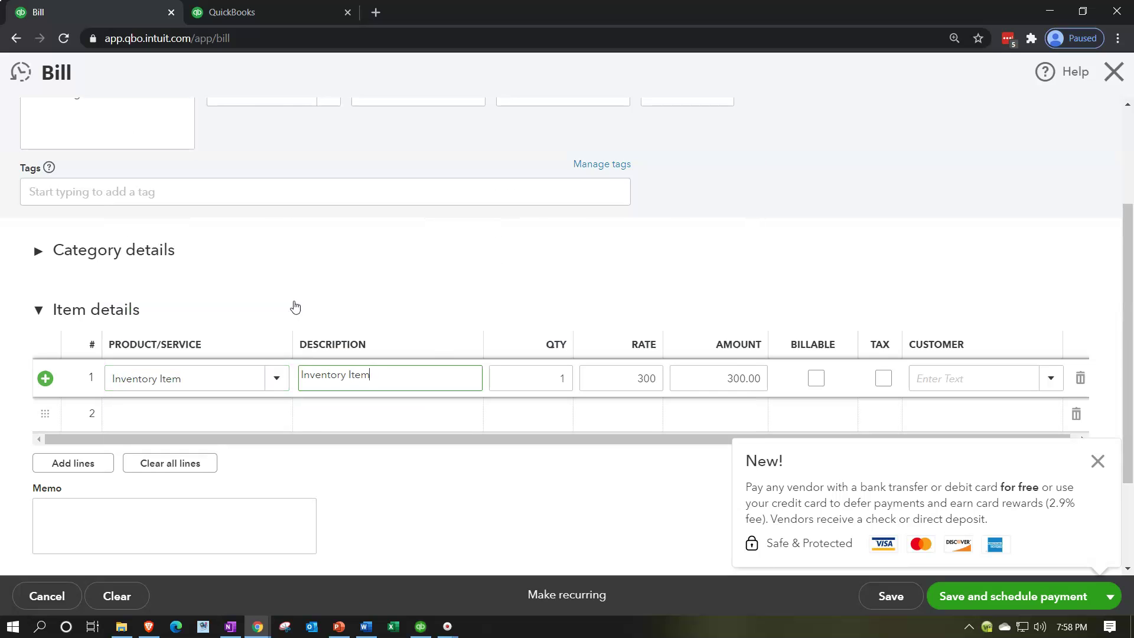
key(Tab)
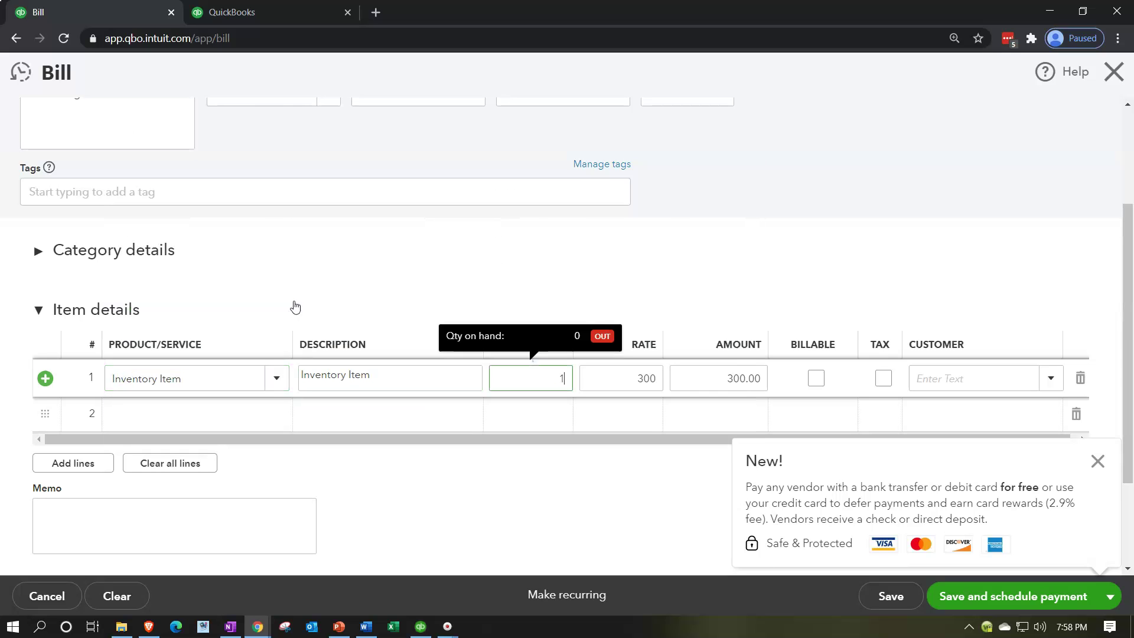
text(10)
key(Tab)
key(Tab)
key(Tab)
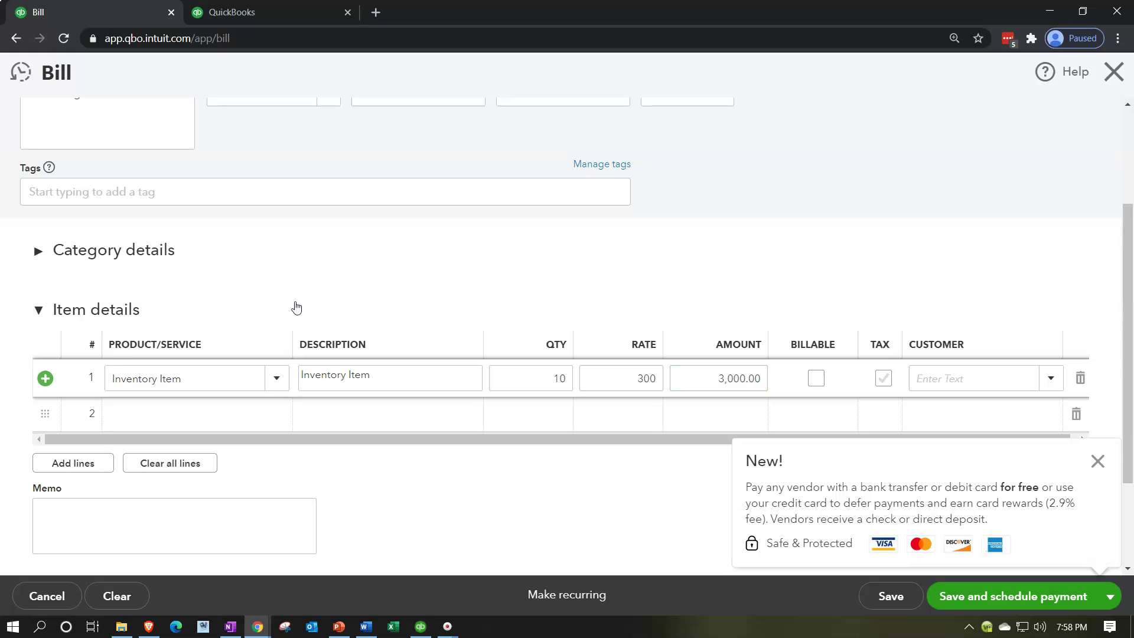
Review the bill, dismiss the vendor payment promotion, and save and close the bill
scroll(660, 278, down, 1)
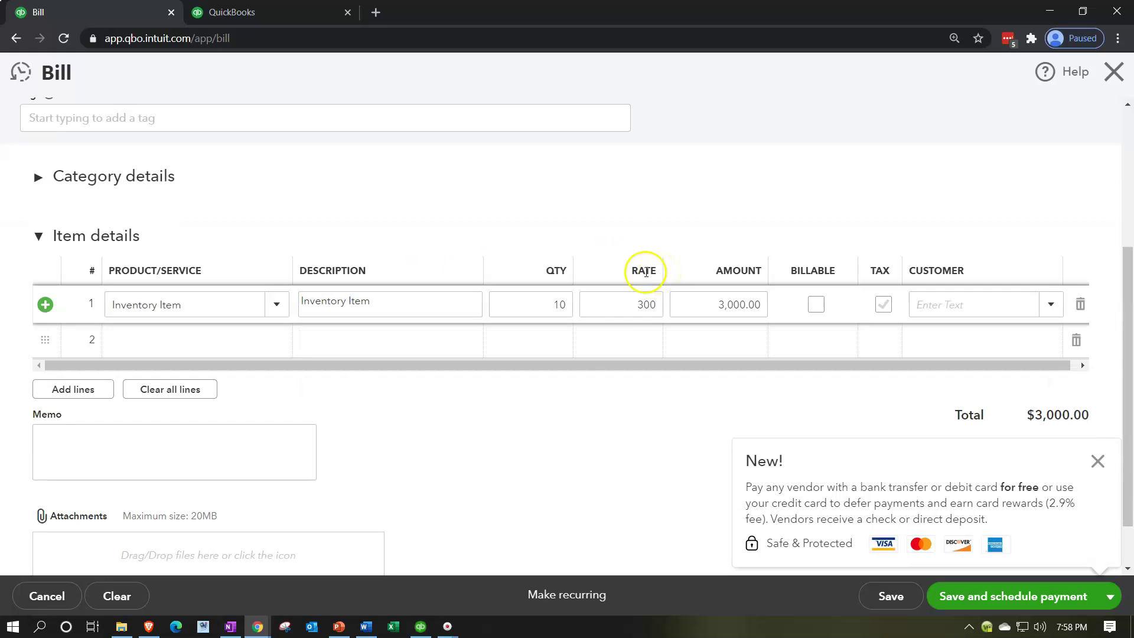
scroll(571, 372, up, 4)
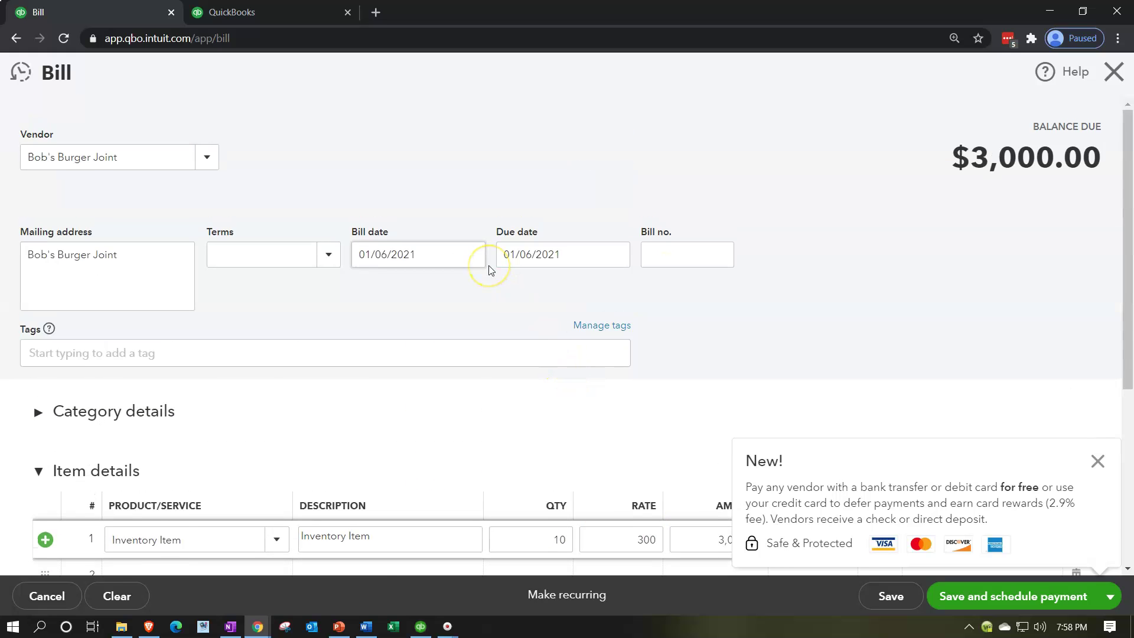
scroll(489, 269, down, 4)
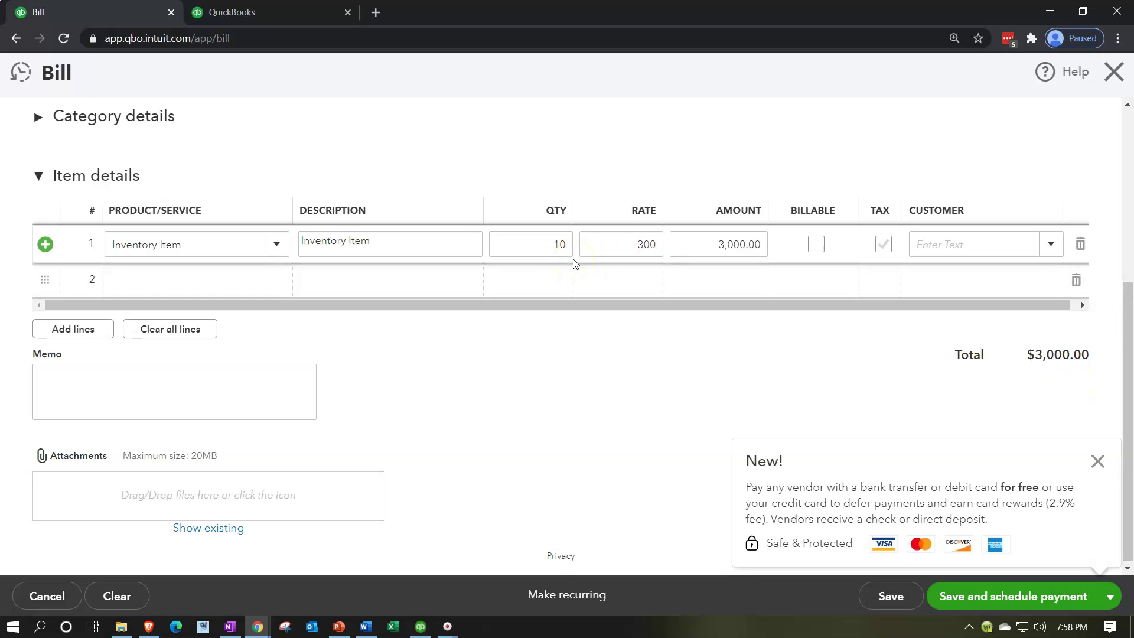
click(1097, 461)
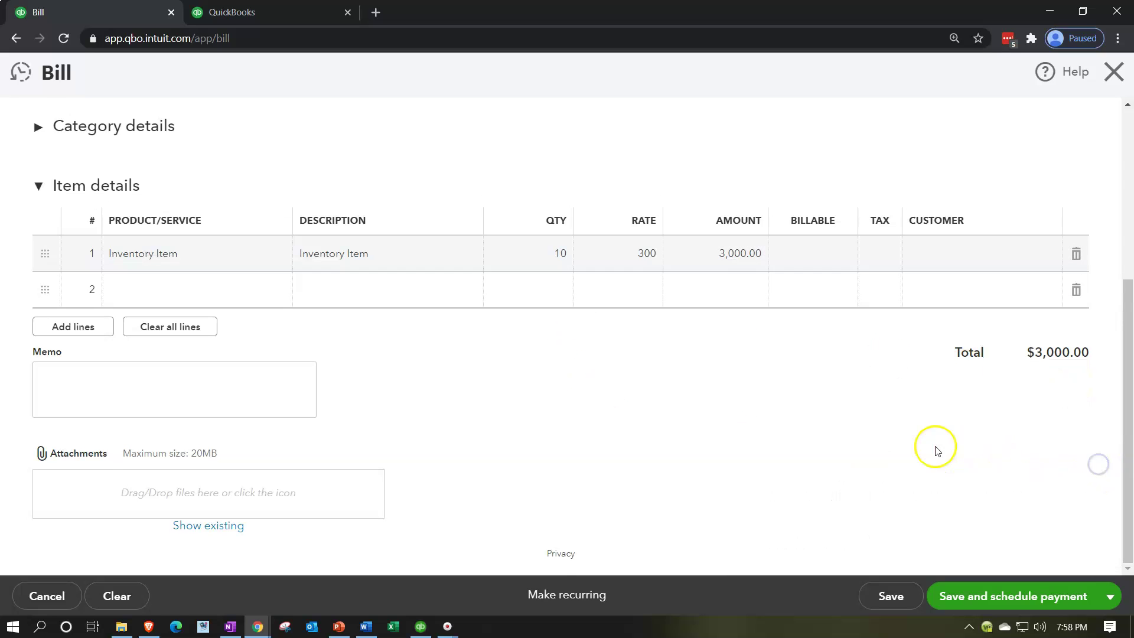
click(1108, 602)
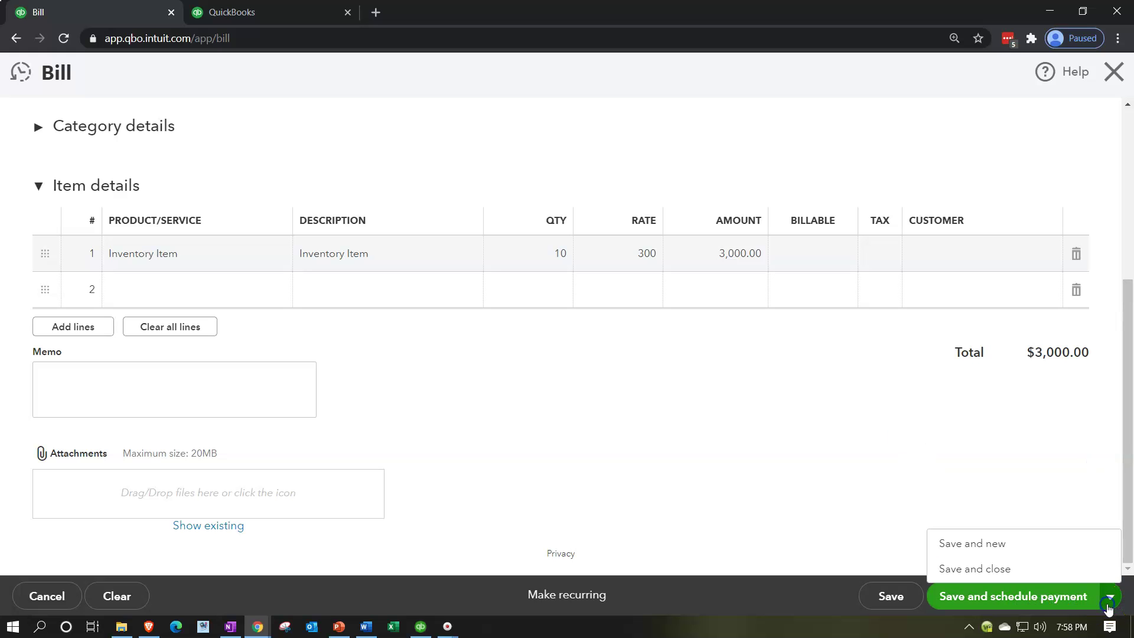
click(1005, 570)
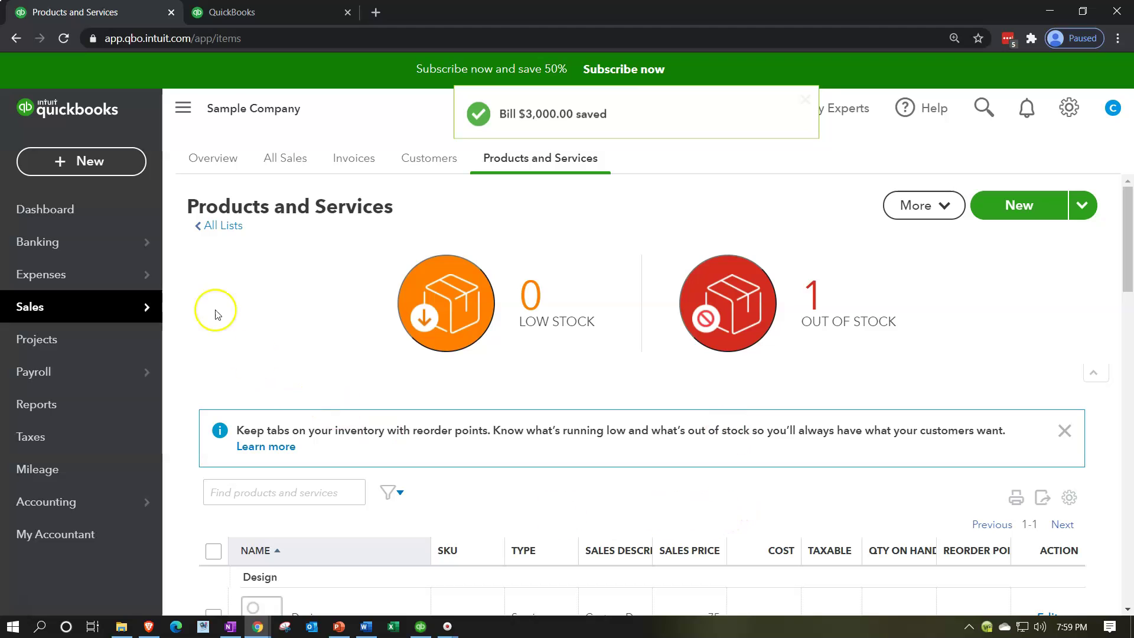
Start a new invoice and add Customer 1 as a new customer on it, keeping the default terms and dates
click(109, 170)
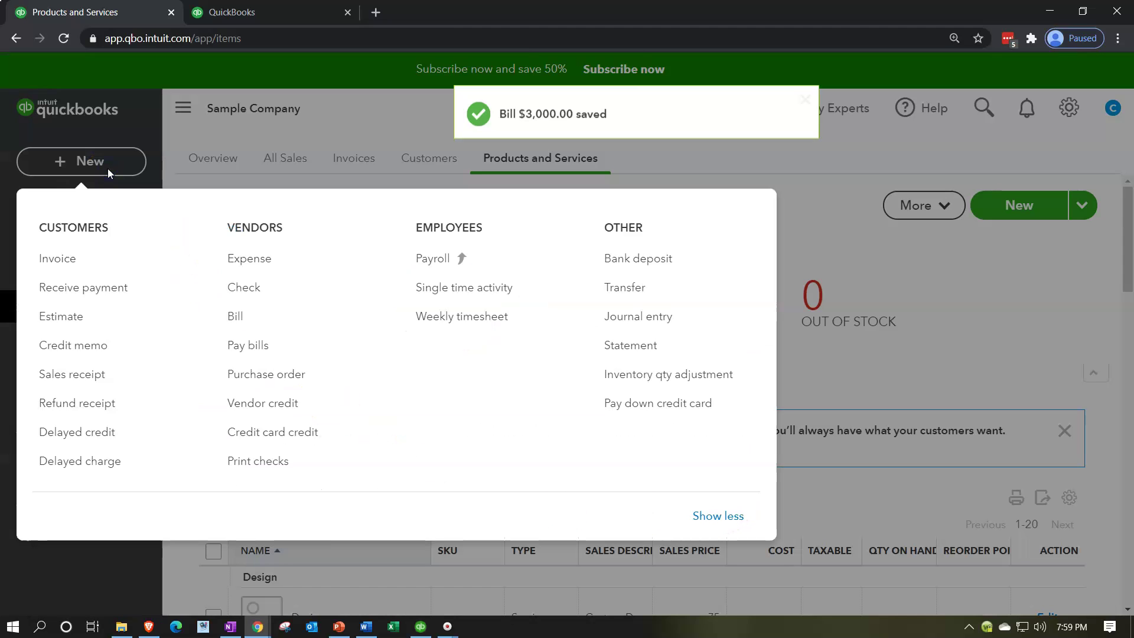
click(81, 260)
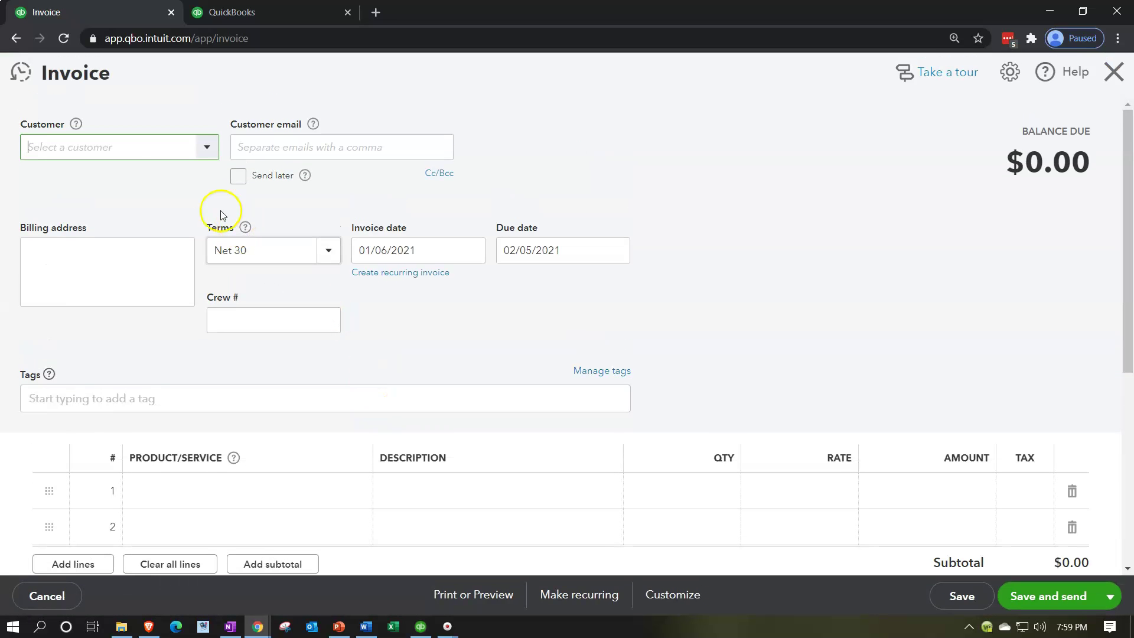
text(Custoemr)
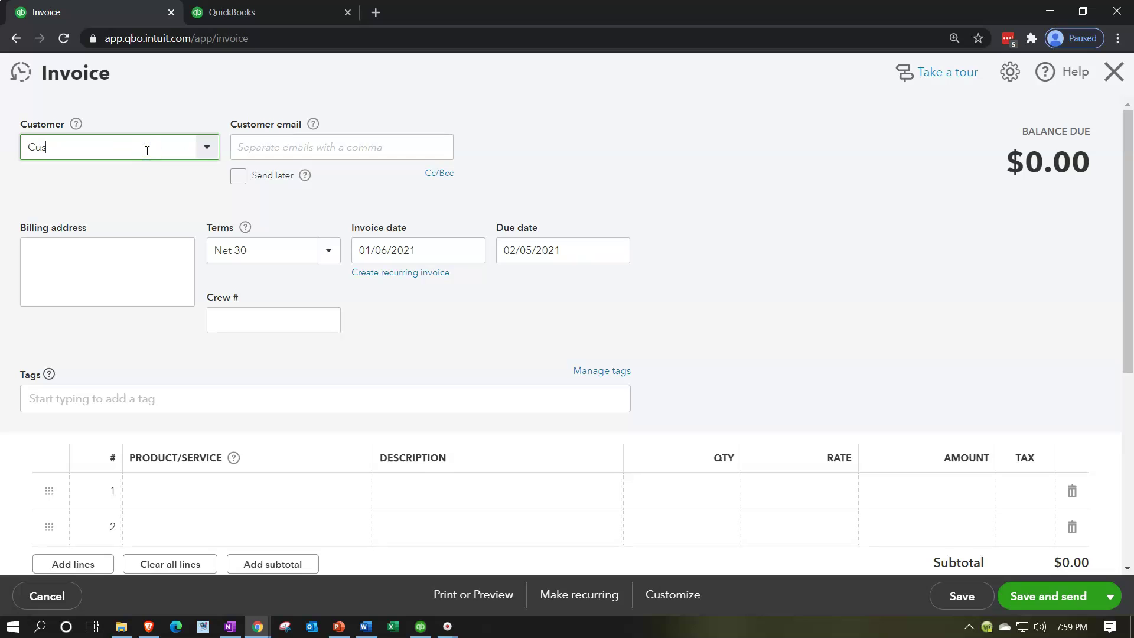
key(BackSpace)
key(BackSpace)
key(BackSpace)
key(BackSpace)
text(mer 1)
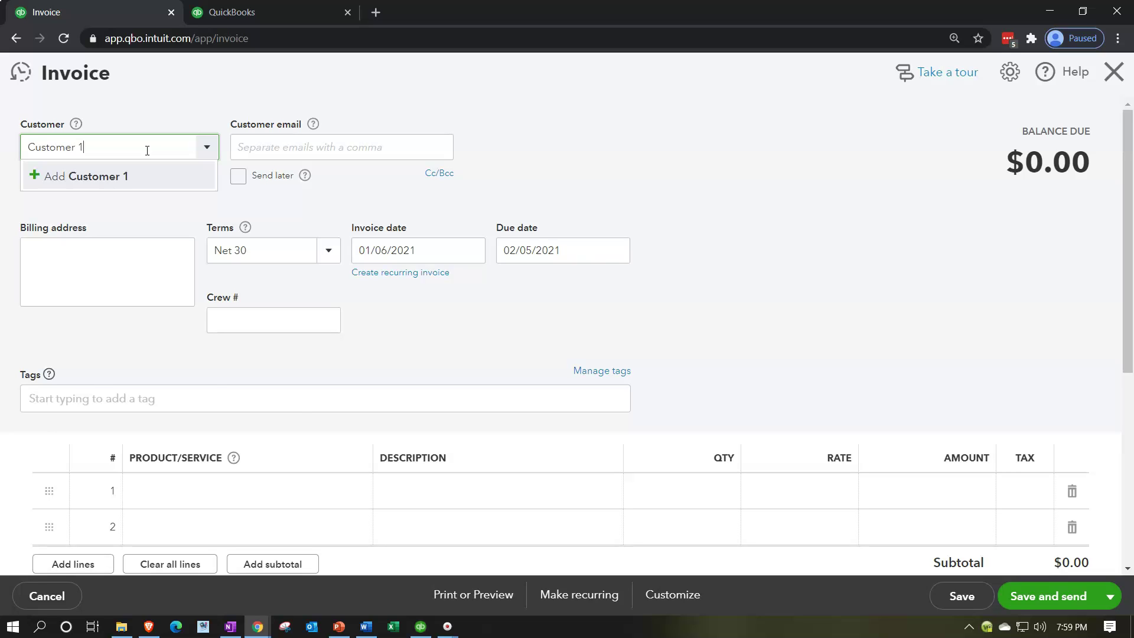
key(Return)
click(269, 291)
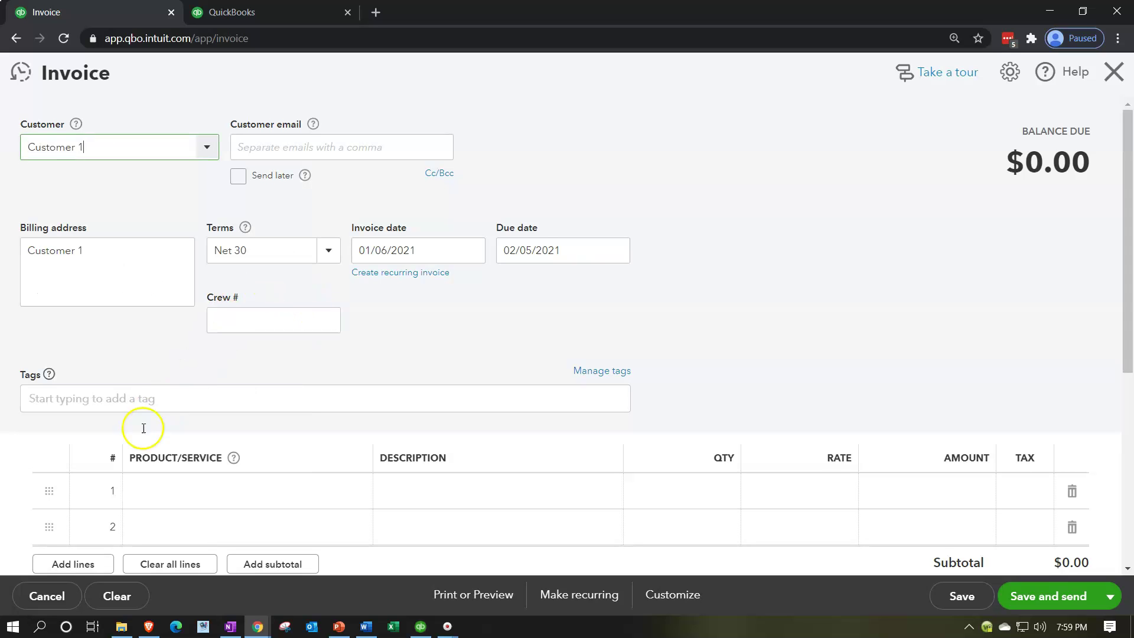
Add Inventory Item with a quantity of 2 as the invoice's first line, keeping the default rate
click(190, 498)
text(inve)
key(Tab)
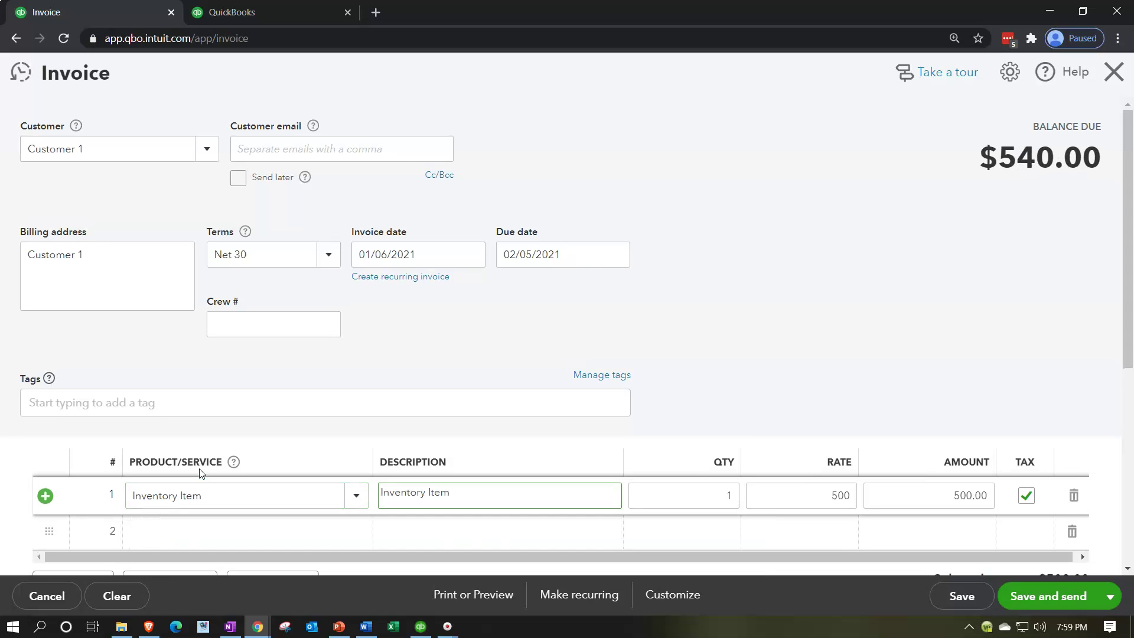
key(Tab)
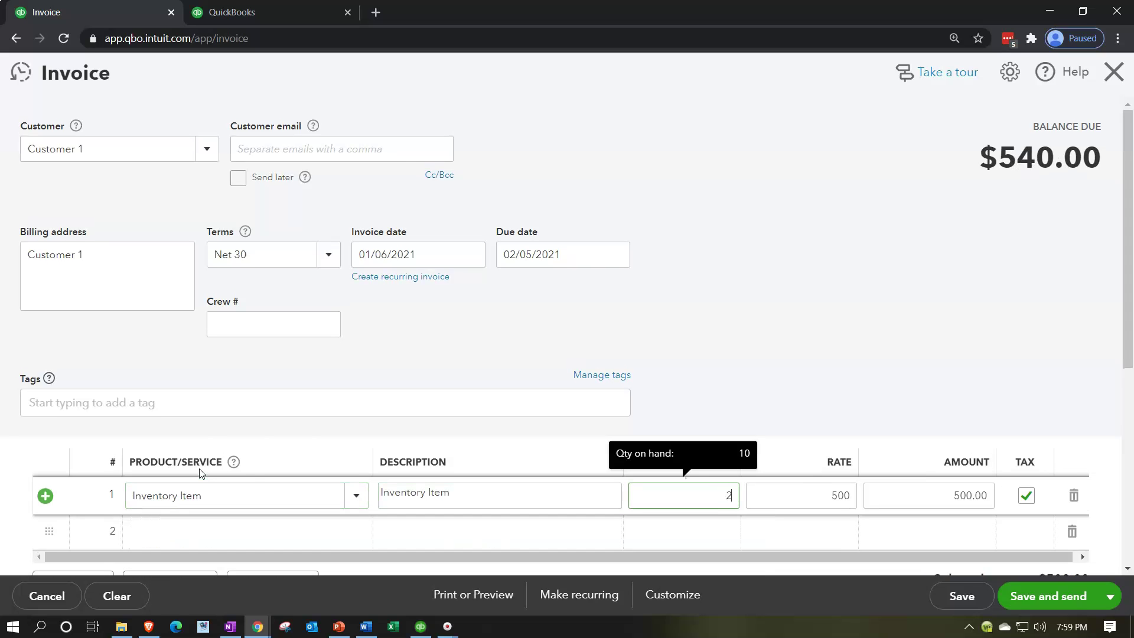
text(2)
key(Tab)
scroll(590, 372, down, 3)
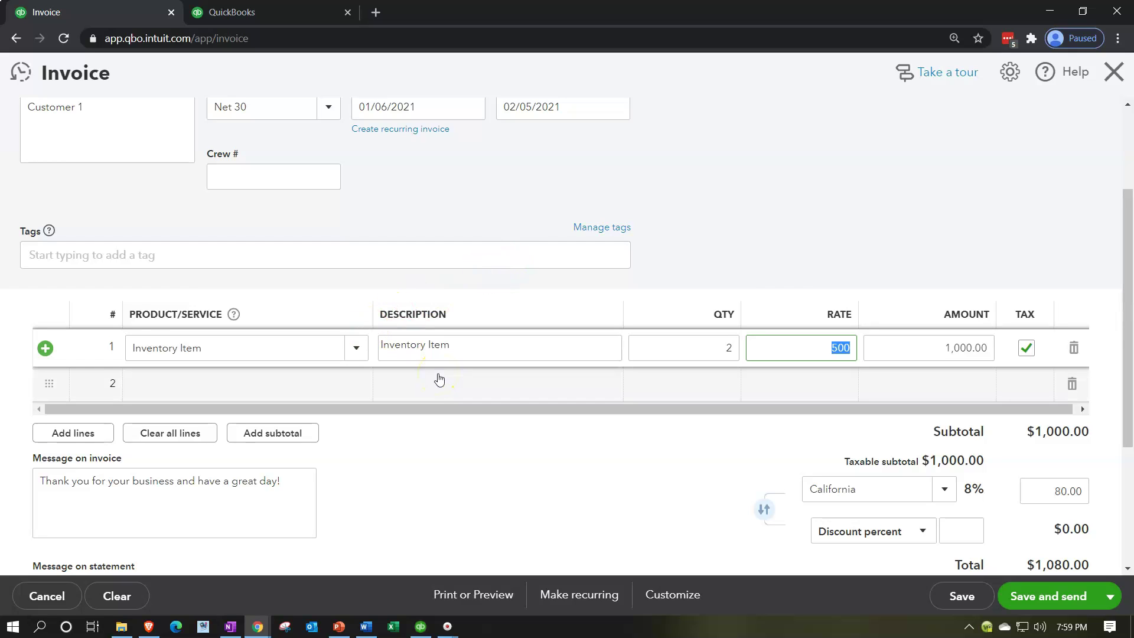
Close the invoice without saving it and return to the Products and Services list
click(1112, 77)
click(648, 358)
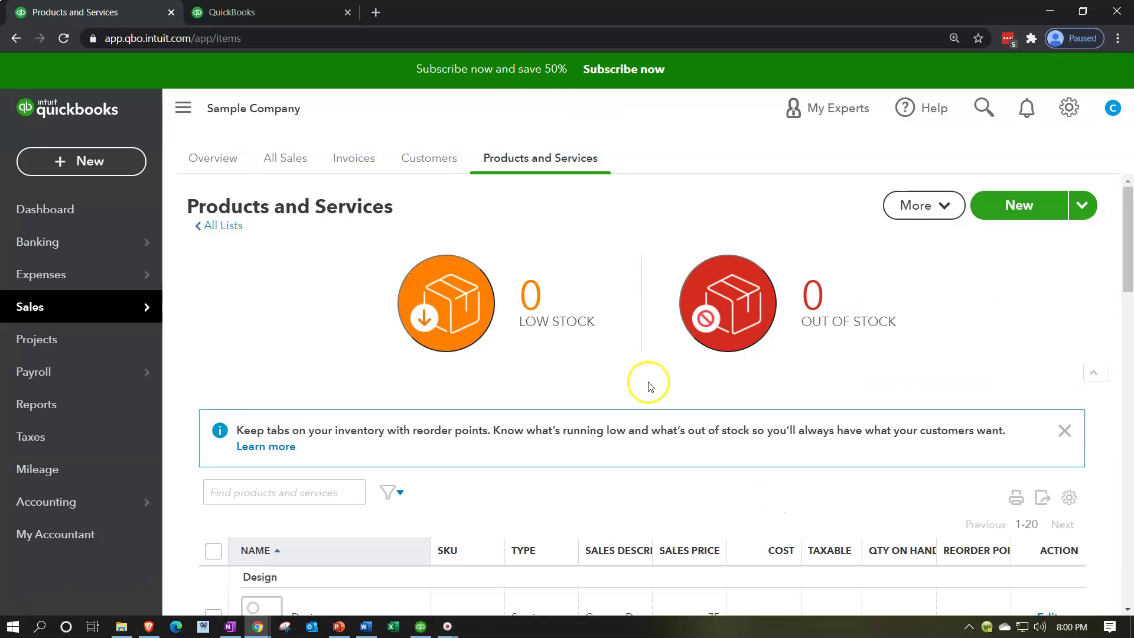
click(464, 331)
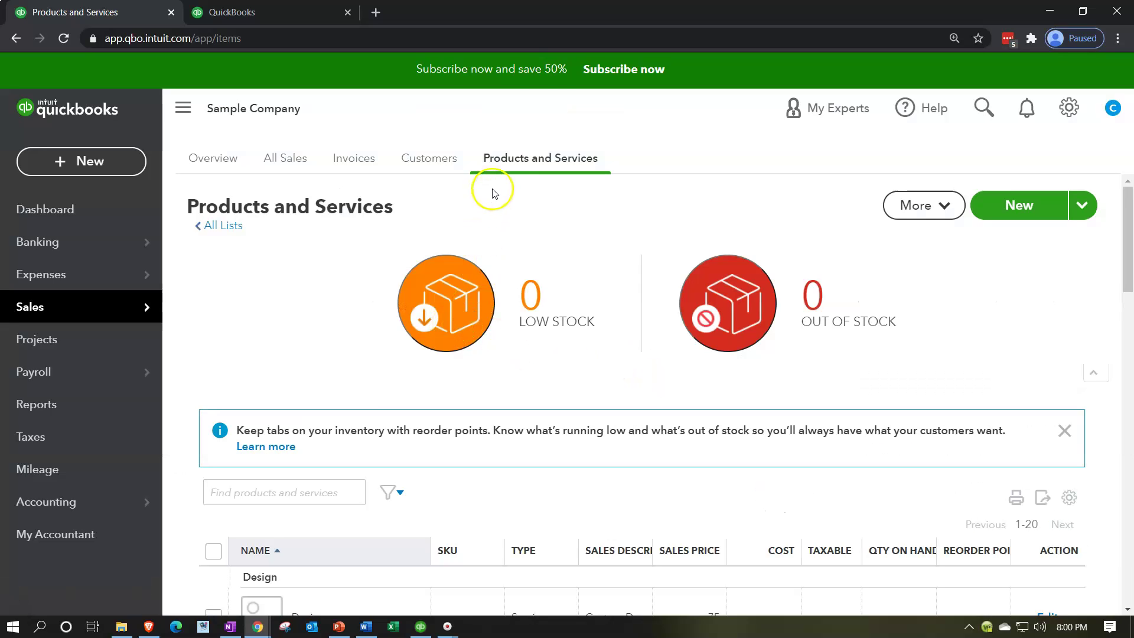